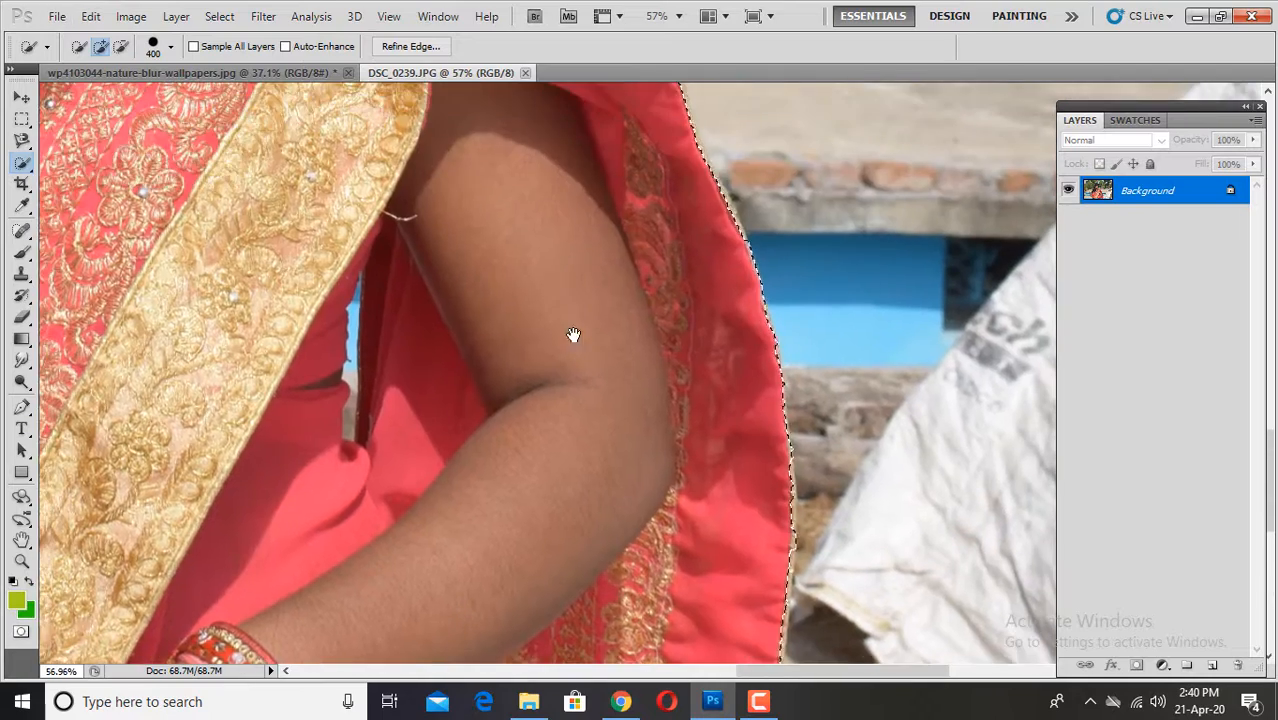
# Refine the quick selection along the sari's outer edge from the hem to the shoulder with a 90 px brush.
pyautogui.scroll(5, 552, 376)
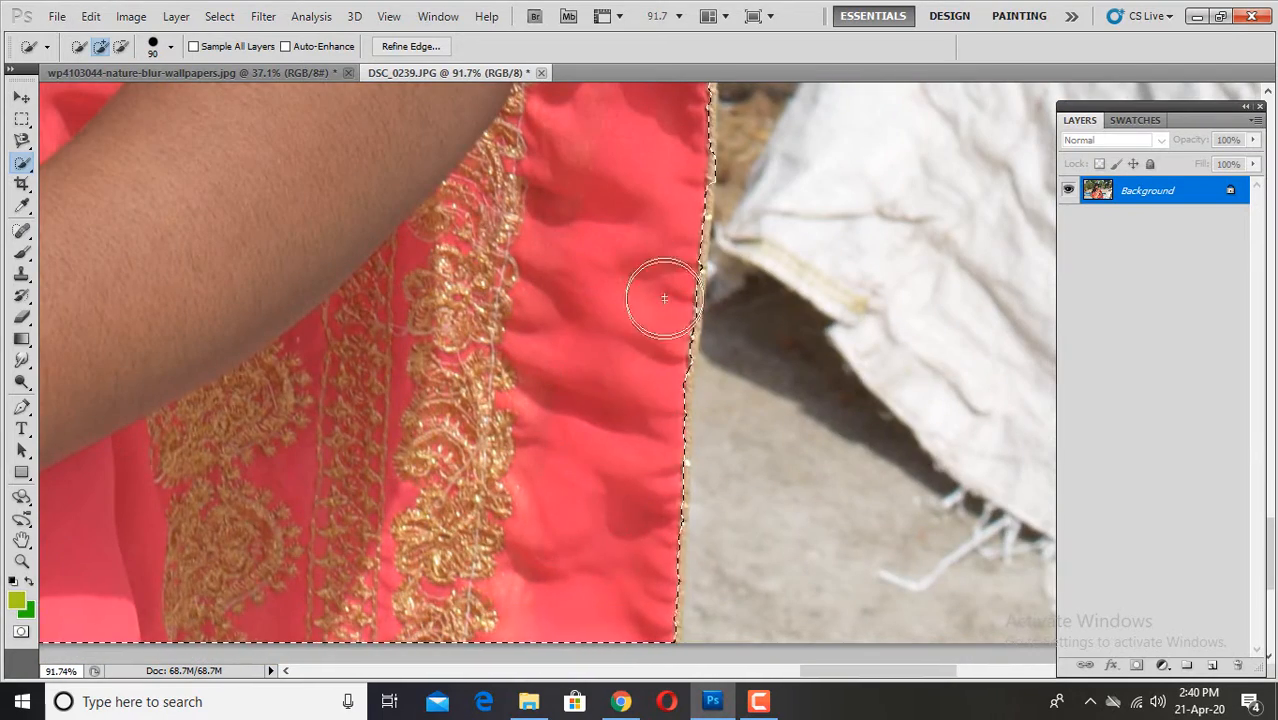
pyautogui.scroll(5, 646, 516)
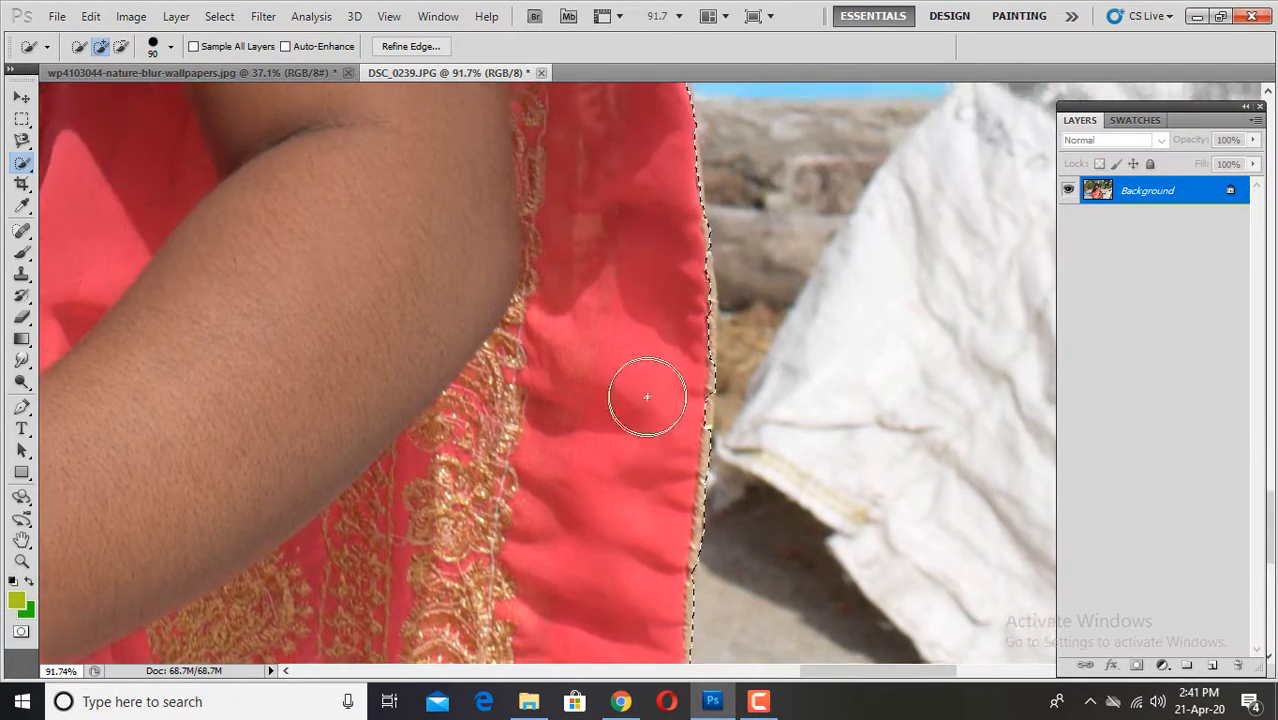
pyautogui.scroll(5, 671, 456)
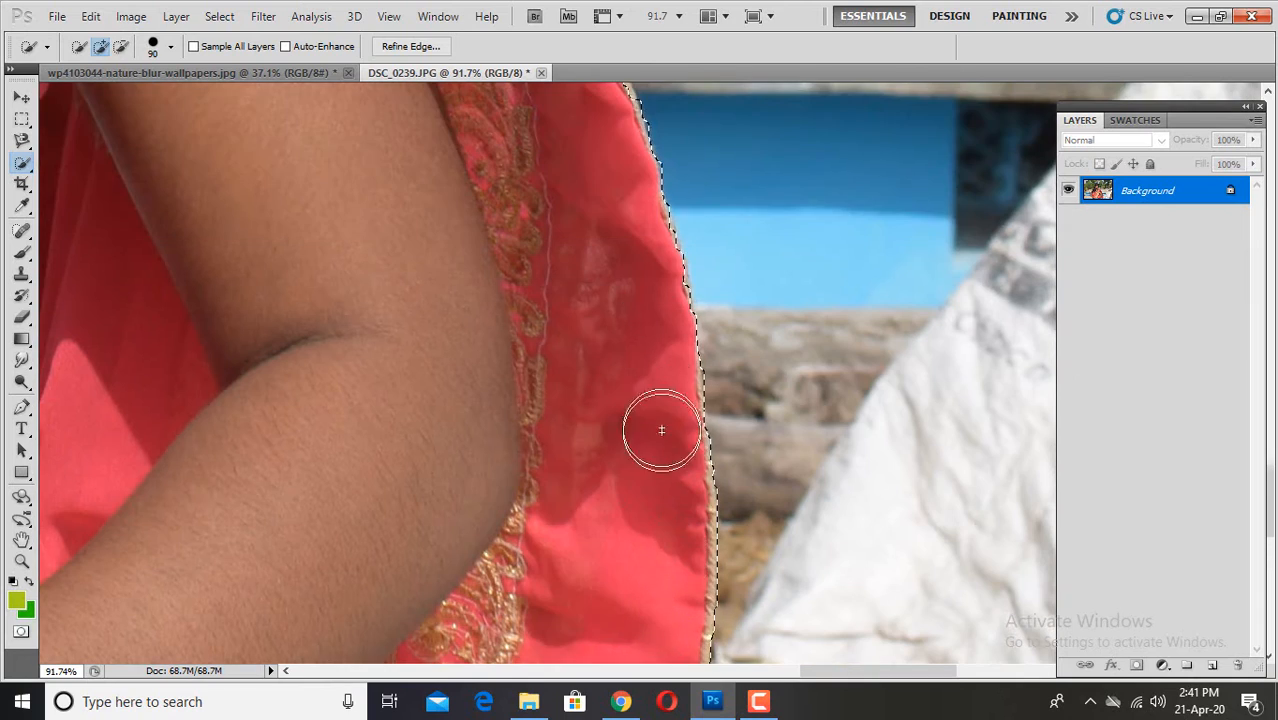
pyautogui.scroll(5, 654, 446)
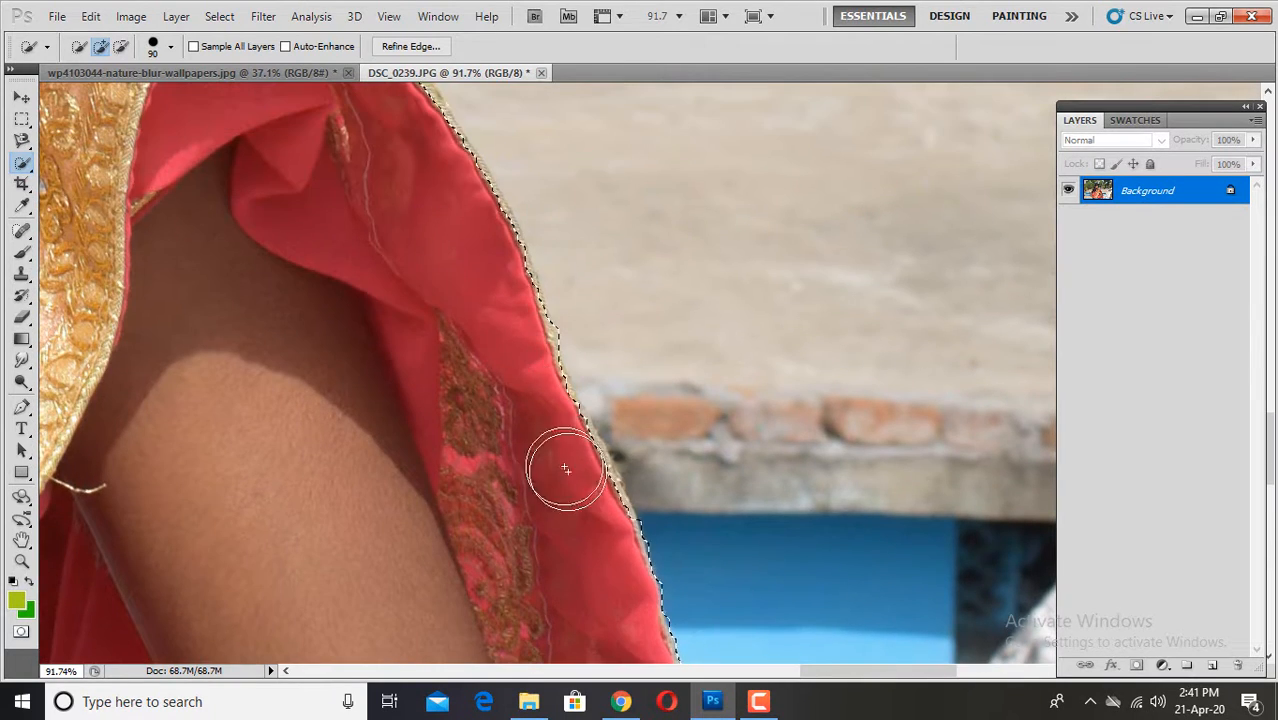
pyautogui.scroll(3, 316, 193)
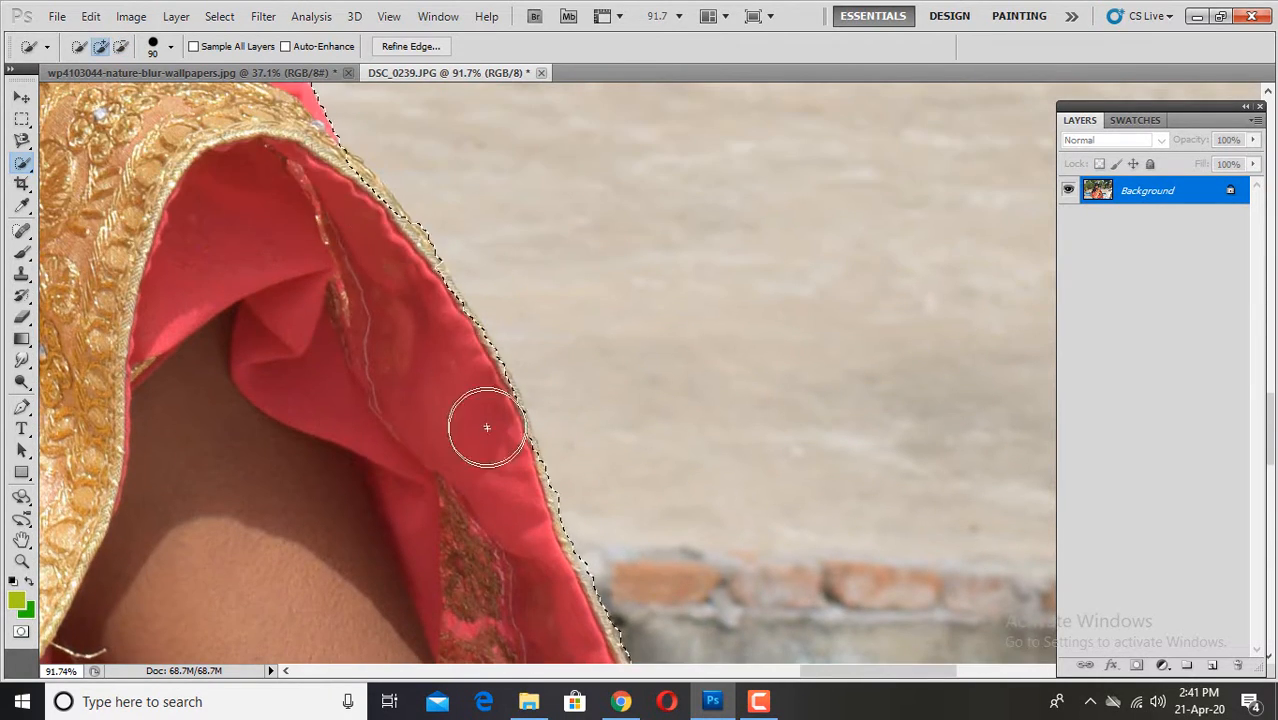
pyautogui.scroll(-5, 456, 337)
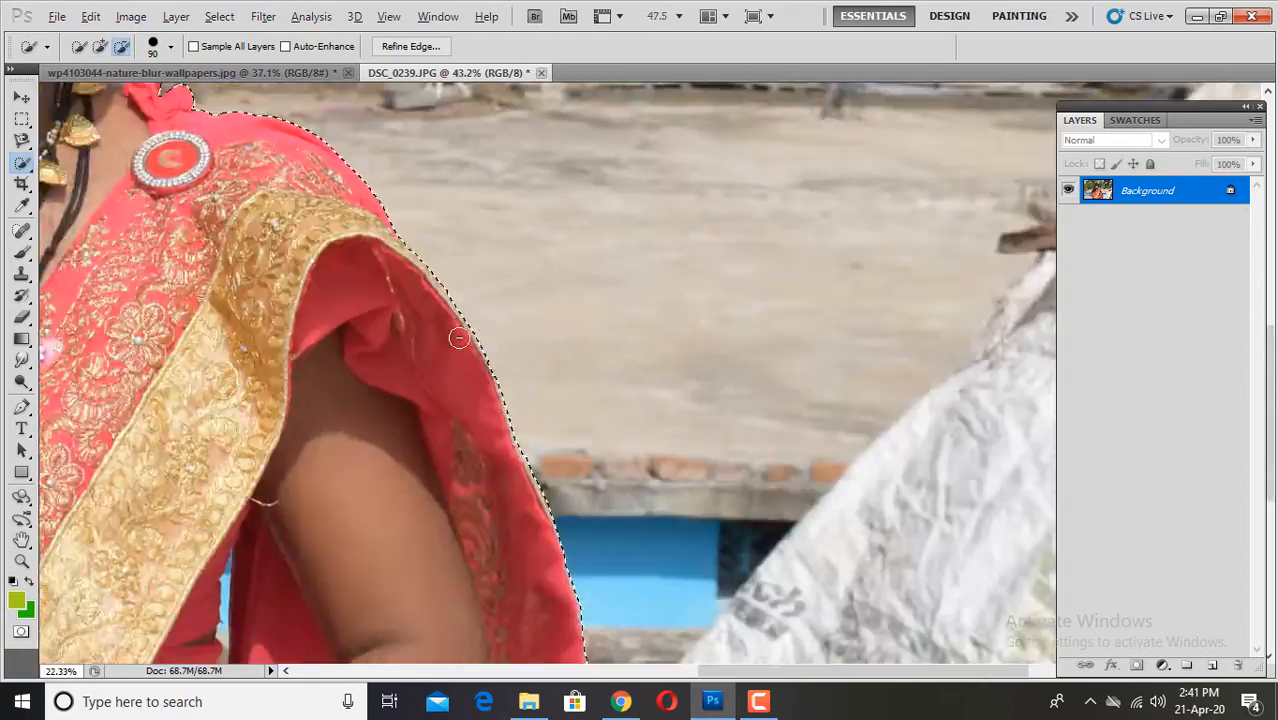
# Adjust the quick selection around the head so it takes in the loose hair on both sides.
pyautogui.moveTo(456, 337); pyautogui.dragTo(790, 451)
pyautogui.scroll(2, 790, 451)
pyautogui.scroll(1, 682, 381)
pyautogui.keyDown('alt'); pyautogui.click(691, 256); pyautogui.keyUp('alt')
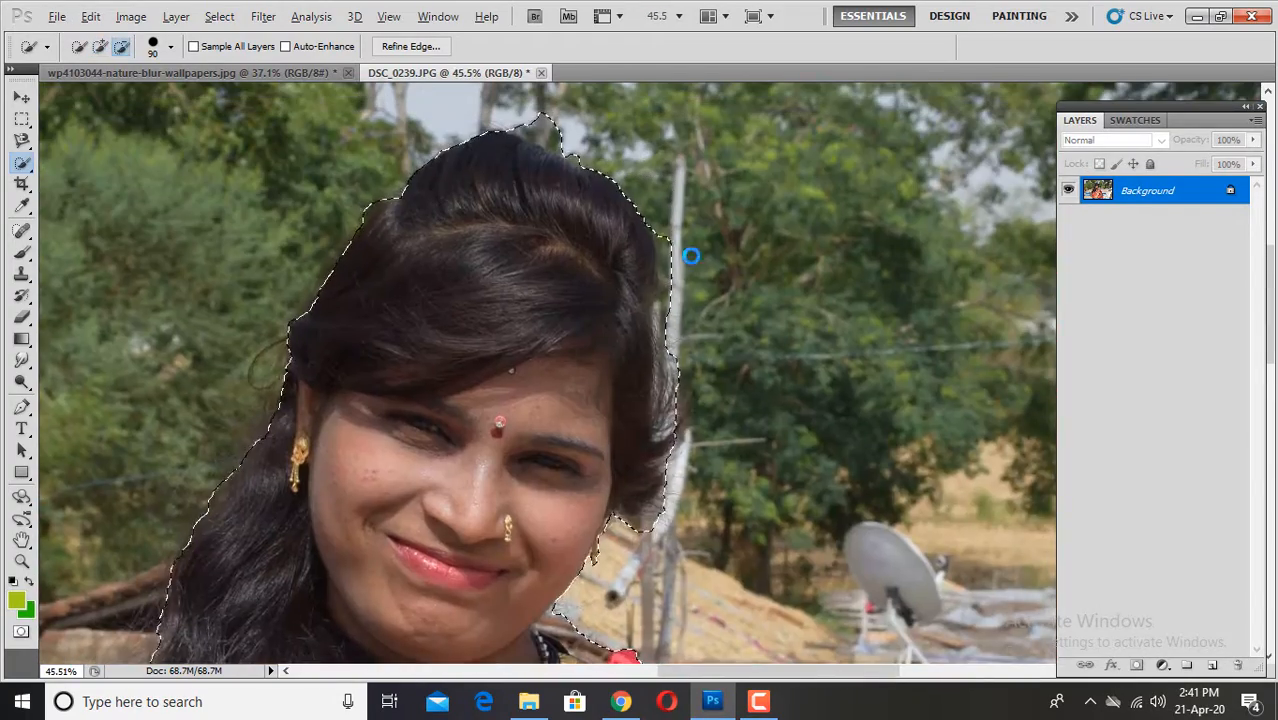
pyautogui.scroll(-3, 288, 268)
pyautogui.moveTo(288, 268); pyautogui.dragTo(266, 389)
pyautogui.scroll(-3, 266, 389)
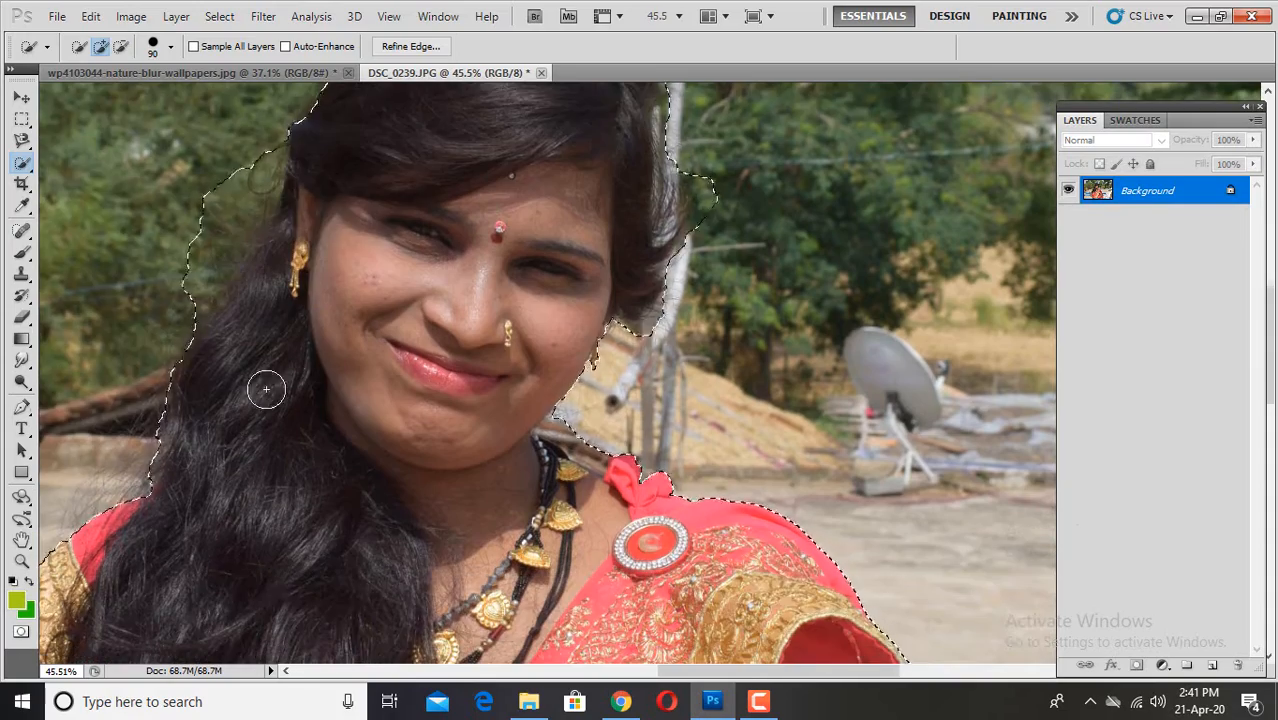
# Open Refine Edge and brush the long-hair side of the head with a refine radius brush enlarged to 100 px.
pyautogui.scroll(-4, 747, 285)
pyautogui.click(411, 46)
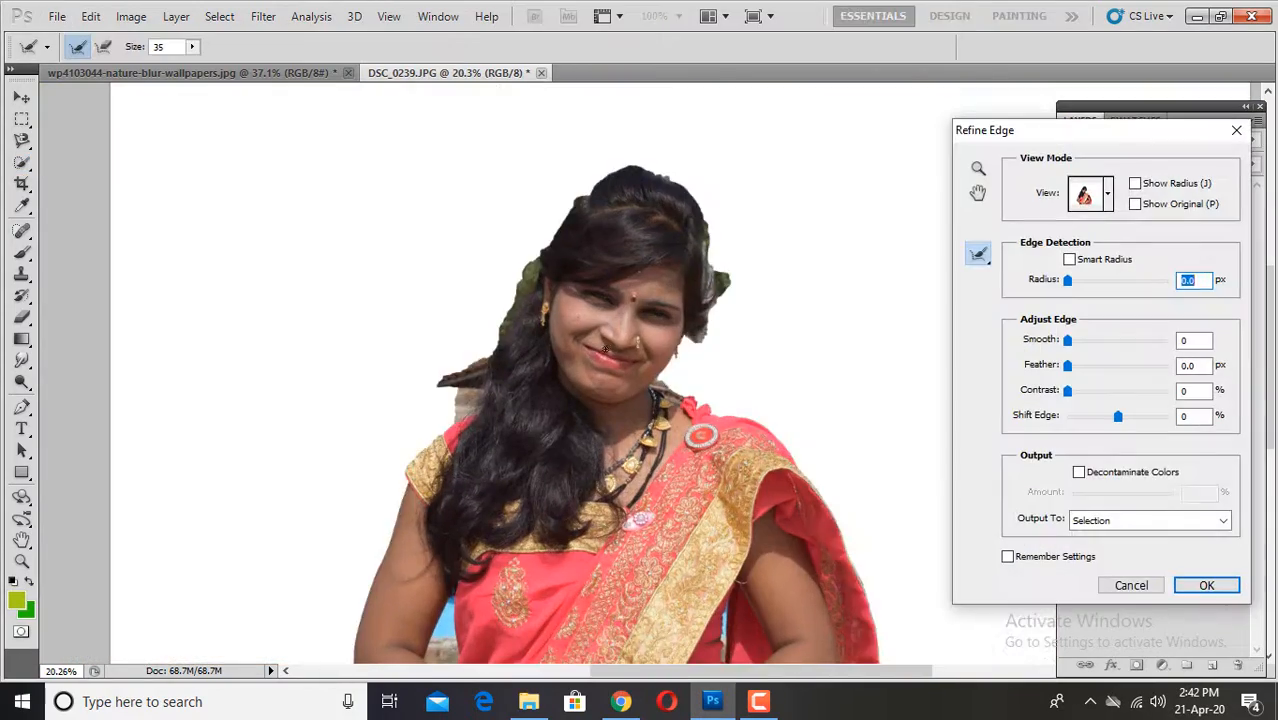
pyautogui.scroll(5, 434, 420)
pyautogui.moveTo(508, 388); pyautogui.dragTo(488, 450)
pyautogui.press(']')
pyautogui.press(']')
pyautogui.press(']')
pyautogui.press(']')
pyautogui.press(']')
pyautogui.press(']')
pyautogui.press(']')
pyautogui.press(']')
pyautogui.moveTo(415, 485)
pyautogui.mouseDown()
pyautogui.moveTo(472, 457)
pyautogui.moveTo(421, 405)
pyautogui.moveTo(365, 519)
pyautogui.mouseUp()
pyautogui.scroll(10, 428, 441)
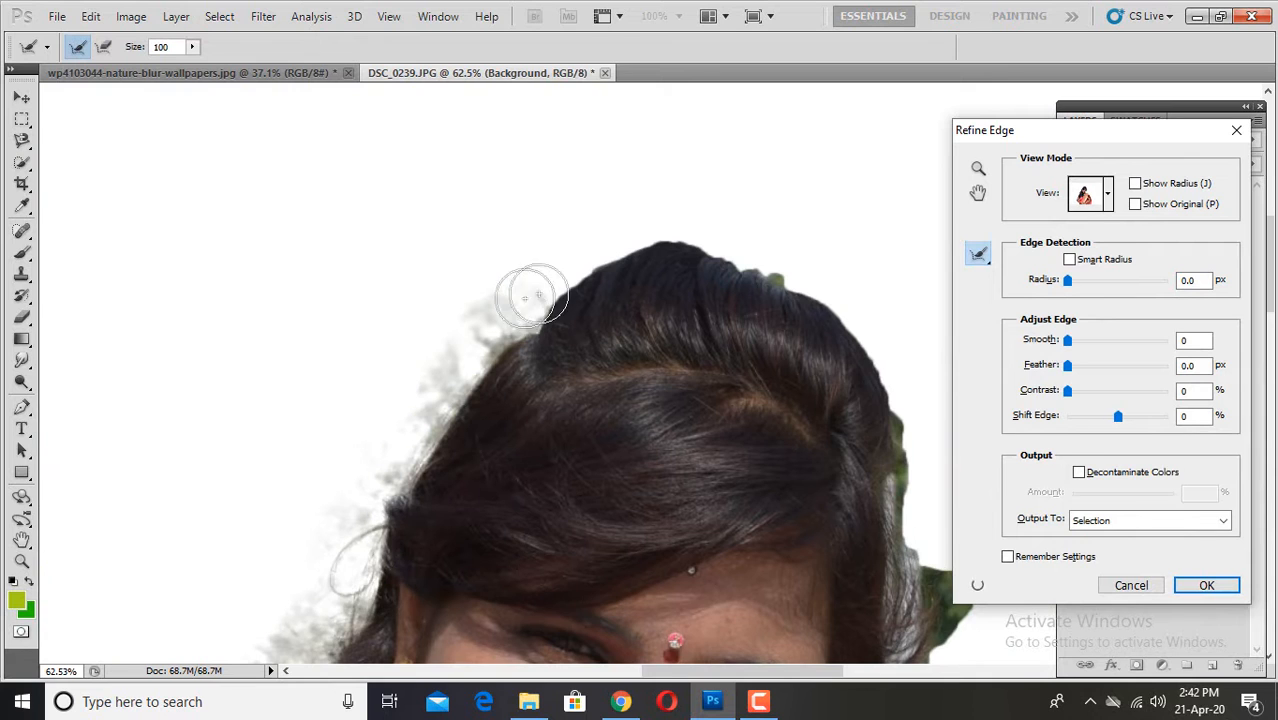
# Refine the hair edge over the crown, the other side of the head and the neck, and output the cutout to a new layer.
pyautogui.moveTo(539, 293)
pyautogui.mouseDown()
pyautogui.moveTo(727, 266)
pyautogui.moveTo(437, 202)
pyautogui.mouseUp()
pyautogui.moveTo(467, 206); pyautogui.dragTo(549, 301)
pyautogui.scroll(-10, 598, 578)
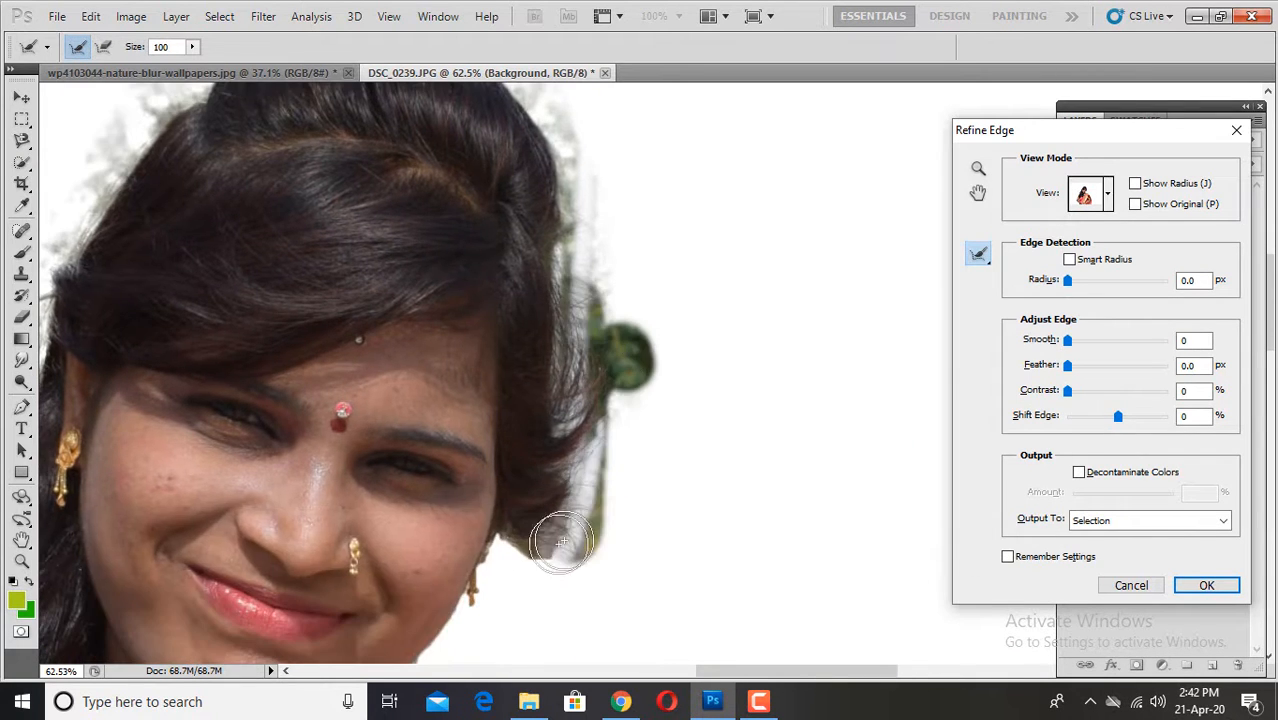
pyautogui.scroll(3, 546, 355)
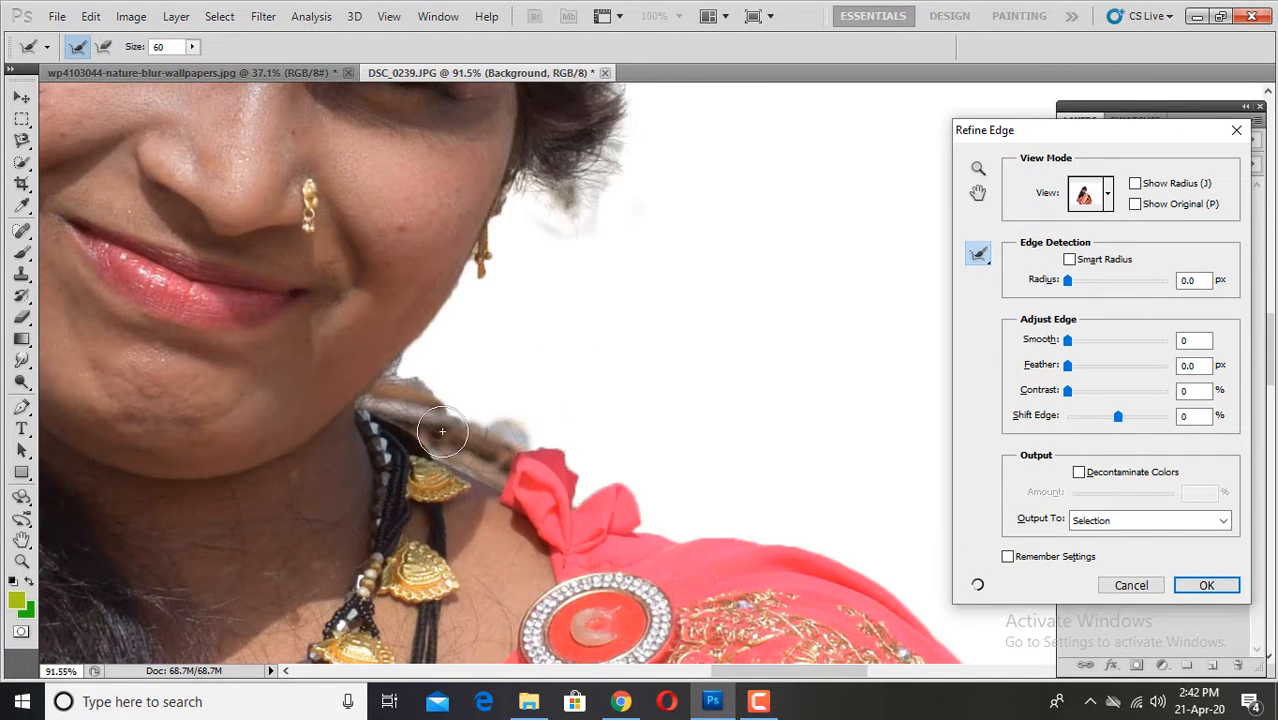
pyautogui.scroll(-6, 516, 437)
pyautogui.click(1205, 585)
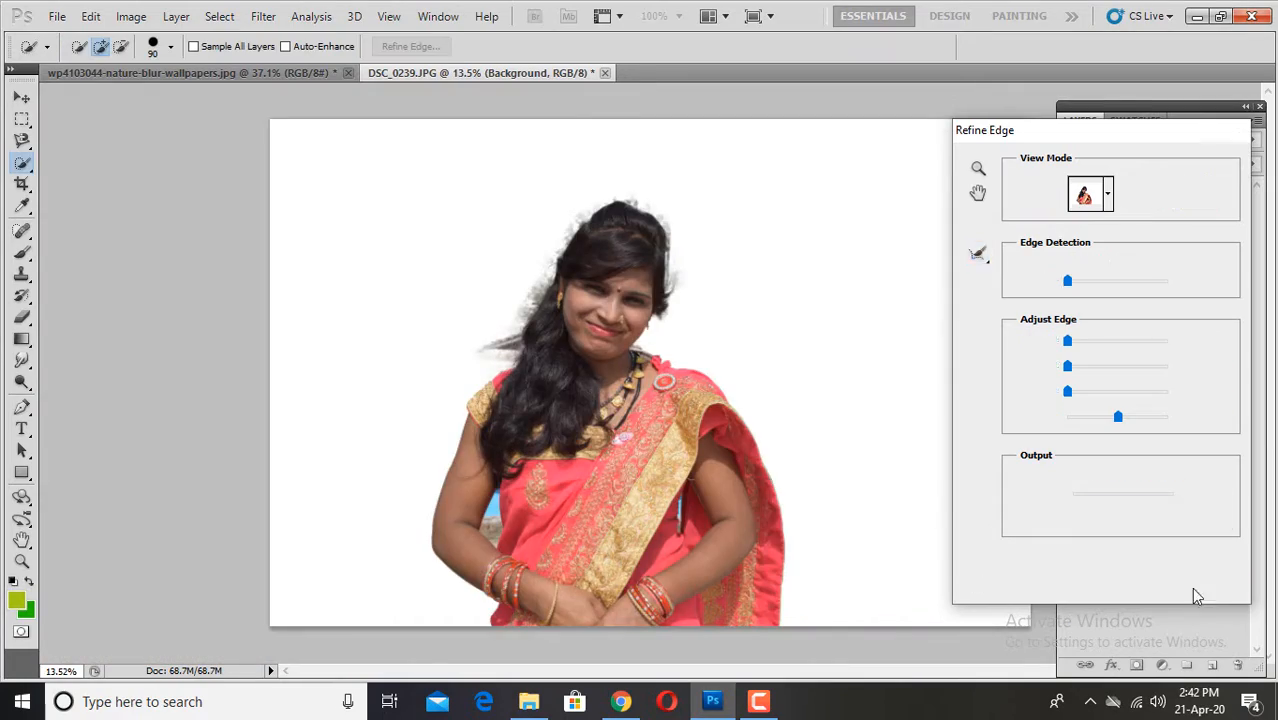
# Erase the leftover background beside the long hair with the Eraser's 59 px spatter tip enlarged to 200 px.
pyautogui.scroll(3, 553, 365)
pyautogui.scroll(2, 553, 365)
pyautogui.press('e')
pyautogui.rightClick(543, 362)
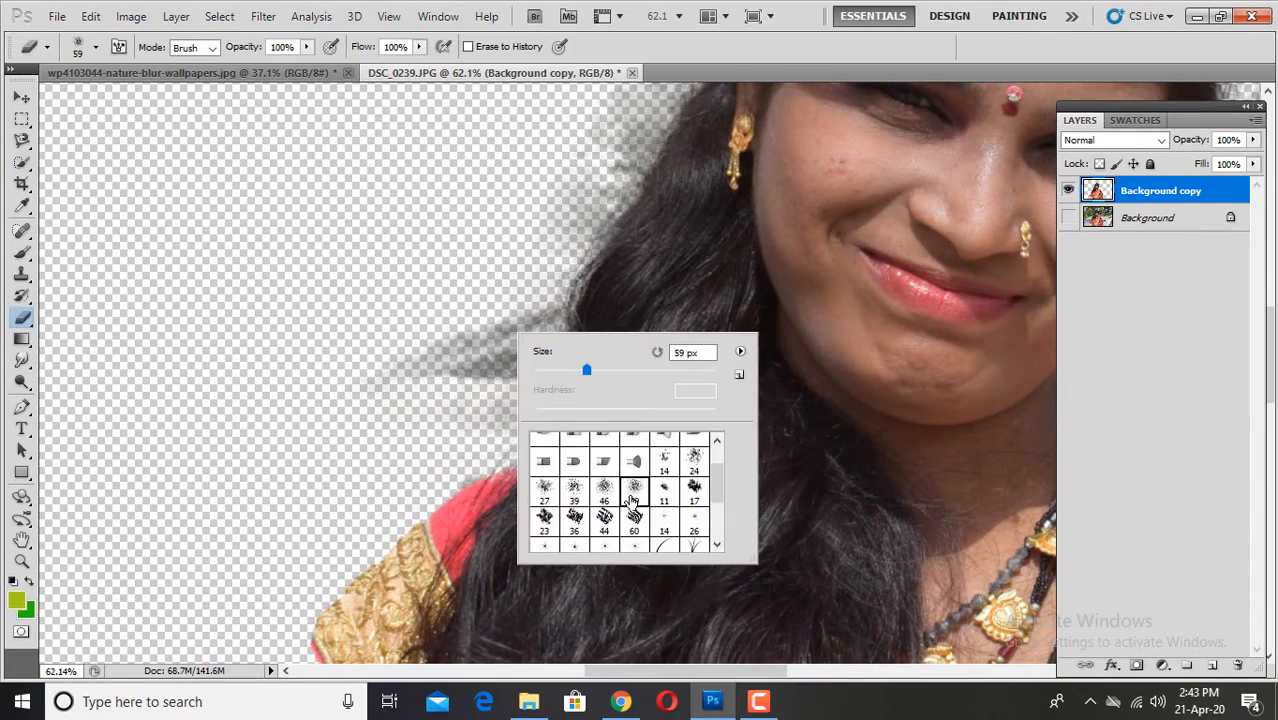
pyautogui.press('Return')
pyautogui.press(']')
pyautogui.press(']')
pyautogui.press(']')
pyautogui.press(']')
pyautogui.press(']')
pyautogui.press(']')
pyautogui.press(']')
pyautogui.press(']')
pyautogui.press(']')
pyautogui.moveTo(484, 370); pyautogui.dragTo(454, 428)
pyautogui.moveTo(500, 250); pyautogui.dragTo(437, 402)
pyautogui.moveTo(571, 280); pyautogui.dragTo(419, 400)
pyautogui.moveTo(532, 265); pyautogui.dragTo(465, 416)
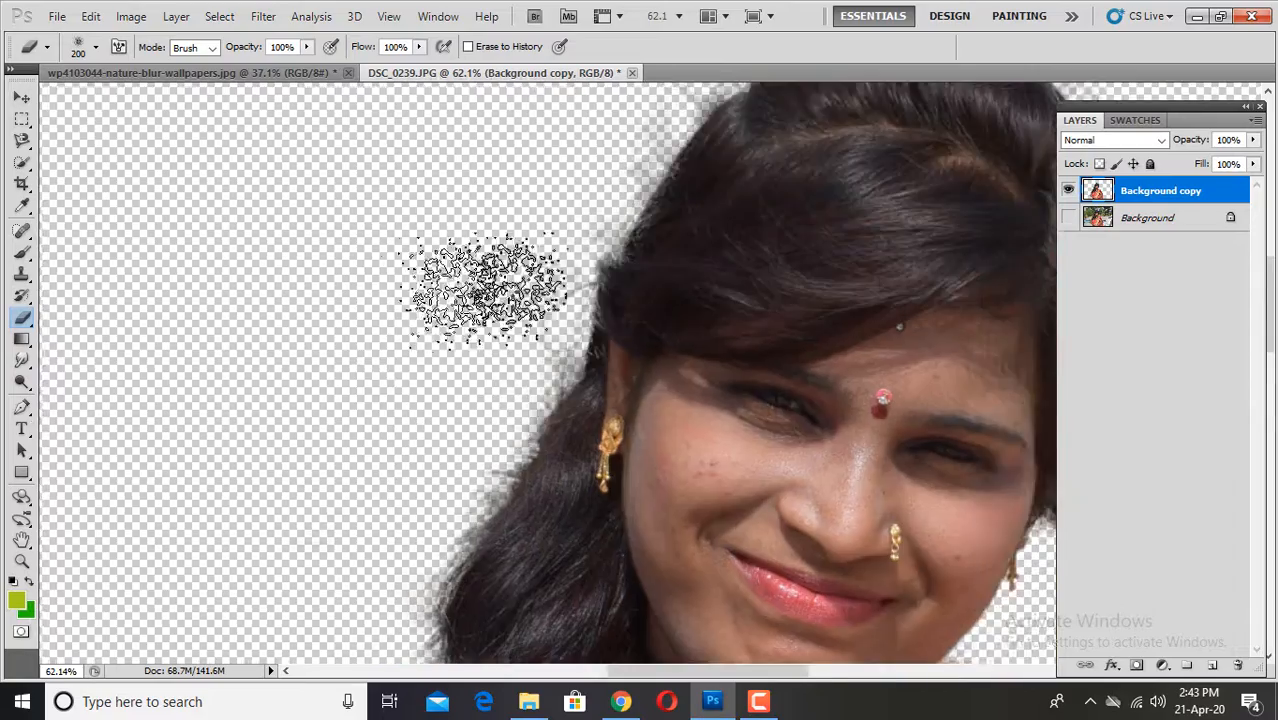
# Erase the remaining background fringe around the crown and the short-hair side of the head.
pyautogui.moveTo(880, 320); pyautogui.dragTo(419, 293)
pyautogui.moveTo(708, 180); pyautogui.dragTo(720, 360)
pyautogui.moveTo(745, 503); pyautogui.dragTo(748, 160)
pyautogui.moveTo(660, 458); pyautogui.dragTo(866, 340)
# Erase the background remnant between the chin and shoulder with a round brush tip at 52 px.
pyautogui.rightClick(842, 347)
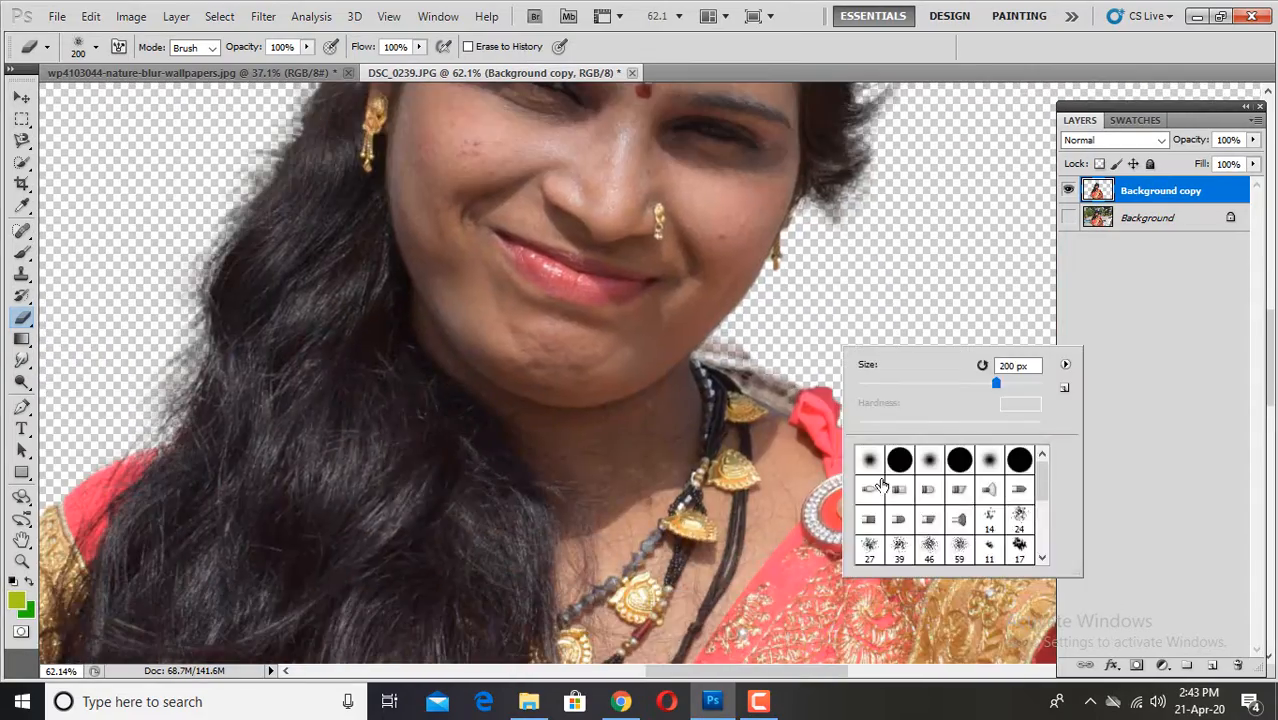
pyautogui.click(870, 460)
pyautogui.scroll(4, 855, 332)
pyautogui.rightClick(857, 336)
pyautogui.moveTo(779, 411); pyautogui.dragTo(700, 450)
pyautogui.rightClick(735, 361)
pyautogui.moveTo(750, 437)
pyautogui.mouseDown()
pyautogui.moveTo(842, 437)
pyautogui.moveTo(802, 399)
pyautogui.mouseUp()
pyautogui.moveTo(706, 432); pyautogui.dragTo(582, 375)
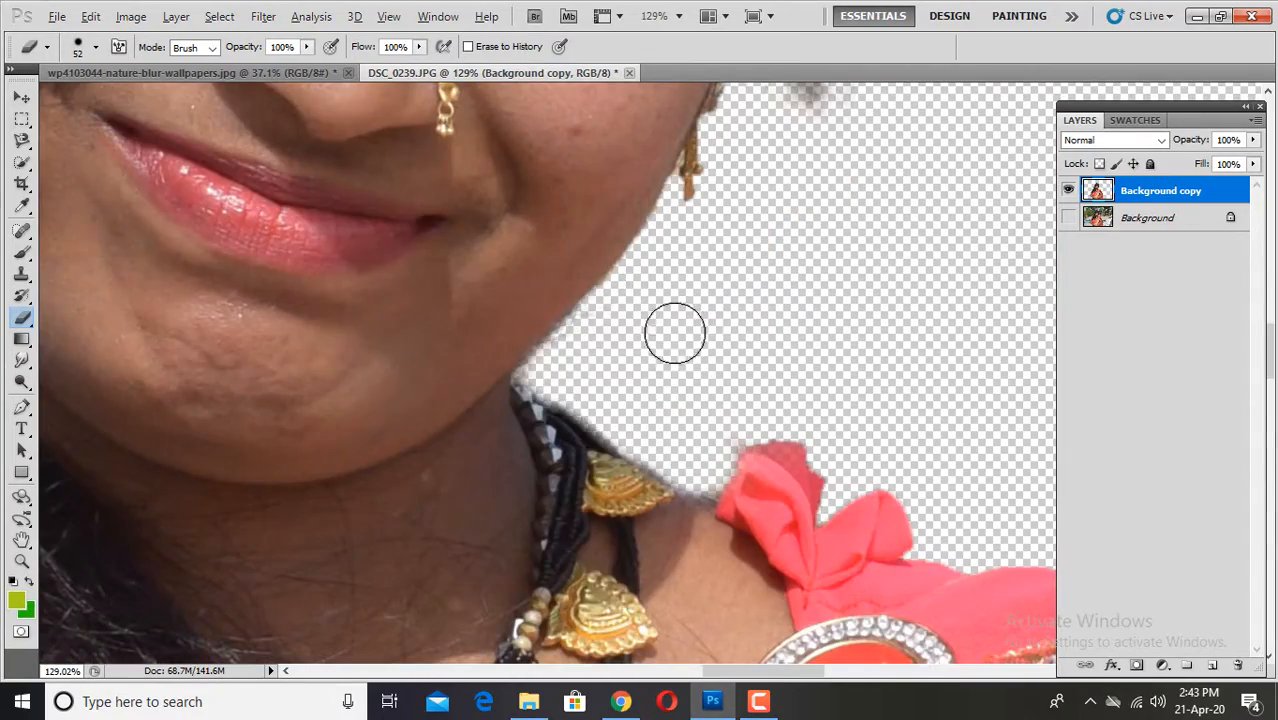
# Outline the background gap between the bent arm and the waist with the Magnetic Lasso, delete it and deselect.
pyautogui.scroll(-12, 675, 333)
pyautogui.scroll(10, 471, 543)
pyautogui.click(22, 140)
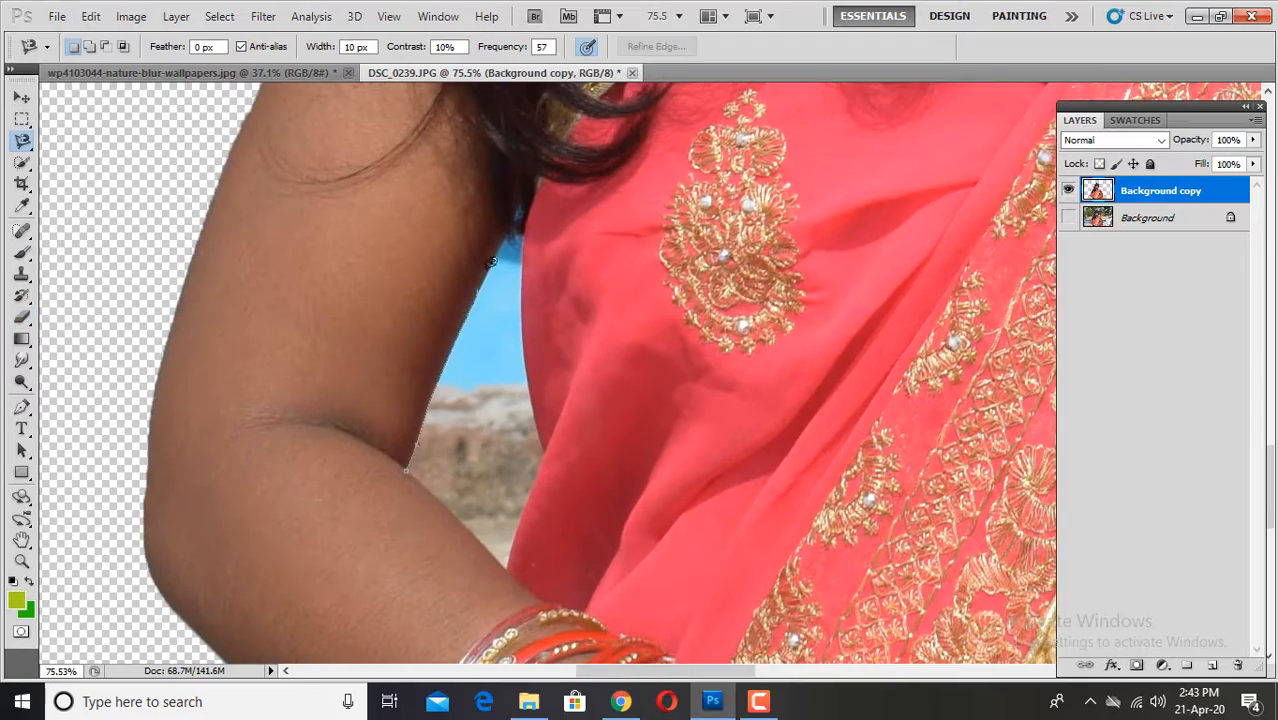
pyautogui.press('Delete')
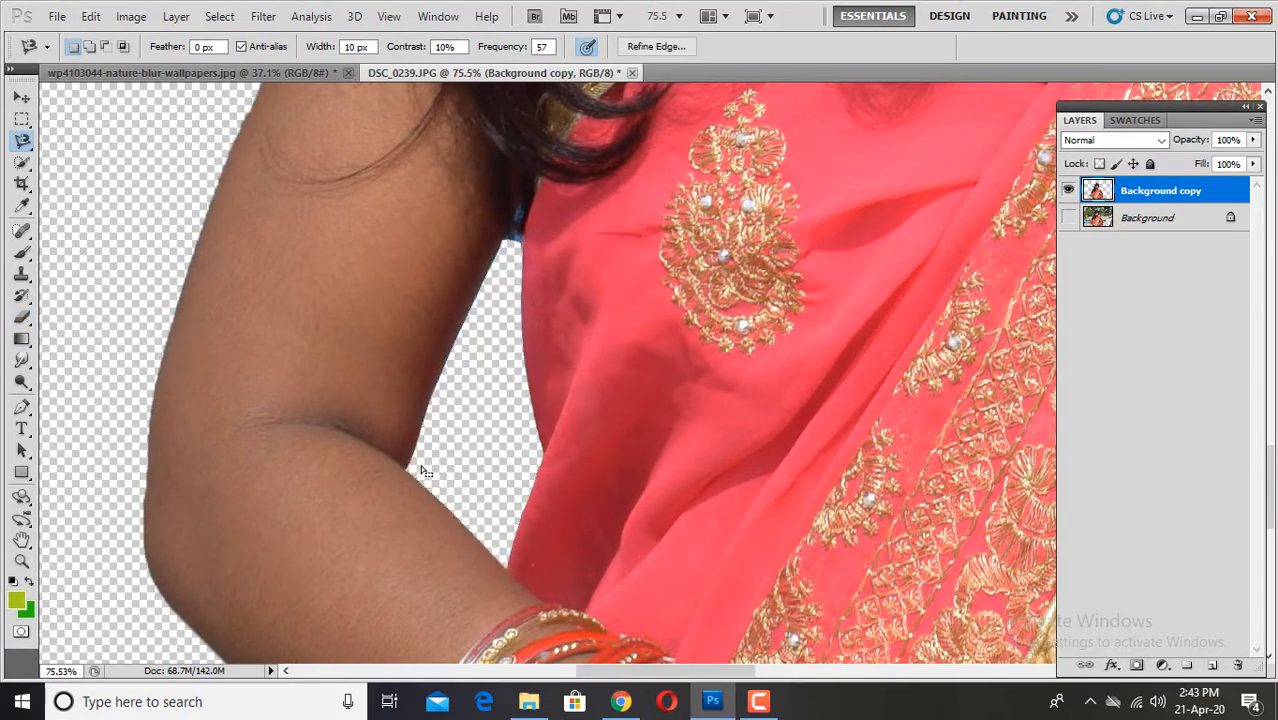
pyautogui.hotkey('ctrl', 'd')
# Outline the narrow background gap between the blouse and the draped sari with the Magnetic Lasso and delete it.
pyautogui.scroll(-6, 420, 466)
pyautogui.scroll(10, 596, 470)
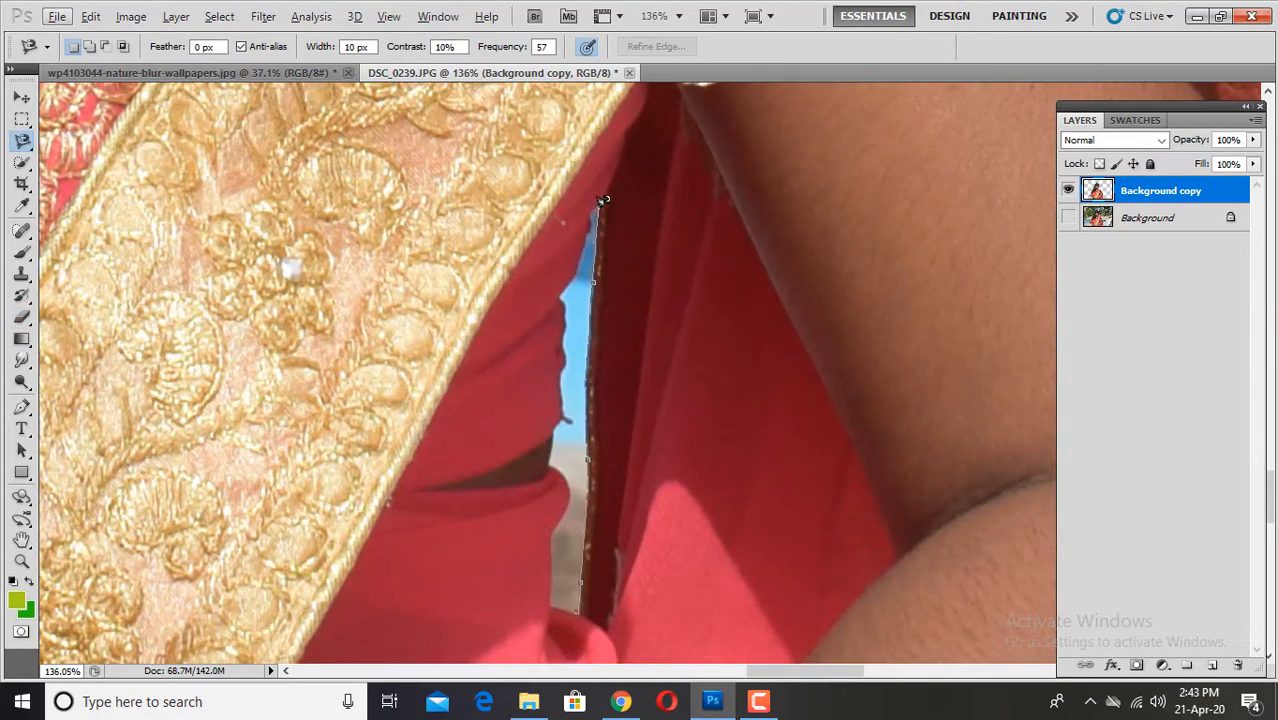
pyautogui.doubleClick(553, 600)
pyautogui.press('Delete')
pyautogui.scroll(-8, 80, 182)
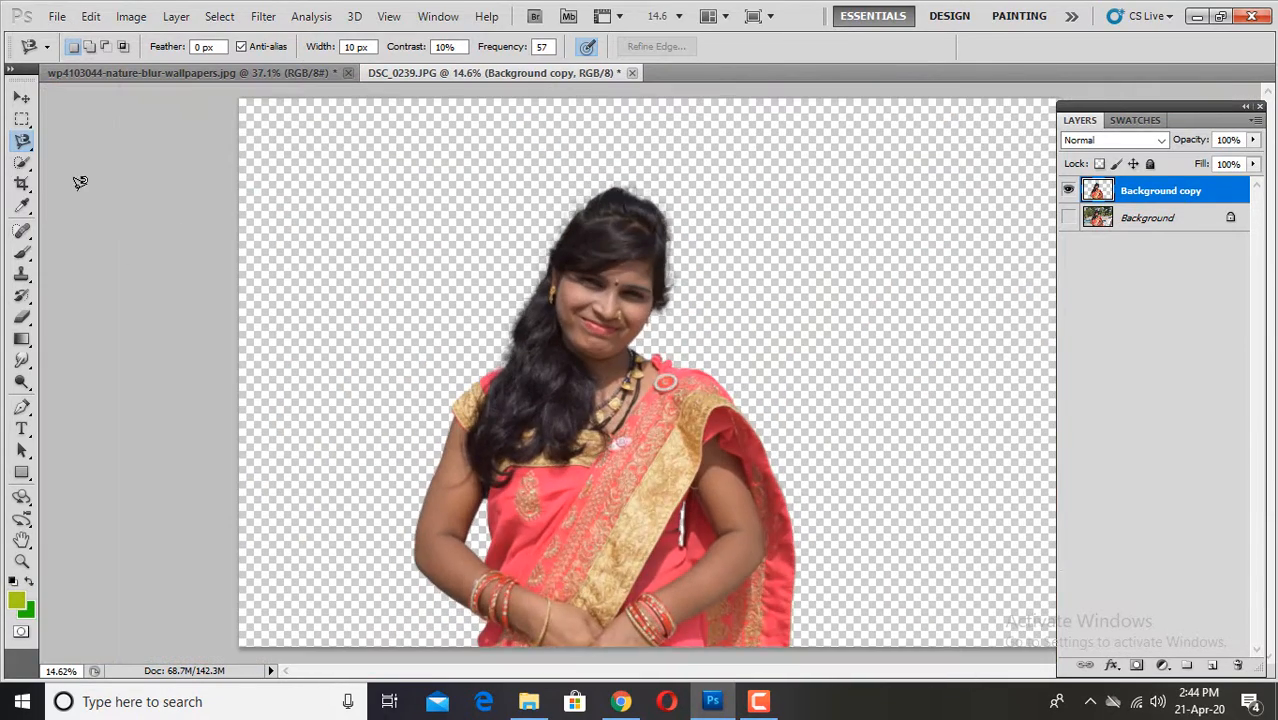
# Add the blurred nature wallpaper as a layer beneath the cutout, scaled to cover the canvas.
pyautogui.scroll(-1, 80, 182)
pyautogui.click(22, 97)
pyautogui.moveTo(763, 582); pyautogui.dragTo(727, 538)
pyautogui.moveTo(656, 480); pyautogui.dragTo(465, 255)
pyautogui.press('Return')
pyautogui.moveTo(542, 291); pyautogui.dragTo(870, 517)
pyautogui.press('Return')
pyautogui.moveTo(1160, 217); pyautogui.dragTo(1170, 225)
# Select the cutout layer and position the woman near the middle of the grassy field.
pyautogui.rightClick(659, 458)
pyautogui.click(688, 469)
pyautogui.moveTo(647, 477); pyautogui.dragTo(737, 438)
pyautogui.scroll(3, 663, 474)
pyautogui.scroll(-2, 695, 468)
pyautogui.scroll(-3, 695, 483)
pyautogui.scroll(5, 728, 516)
pyautogui.scroll(-2, 733, 527)
pyautogui.scroll(4, 737, 536)
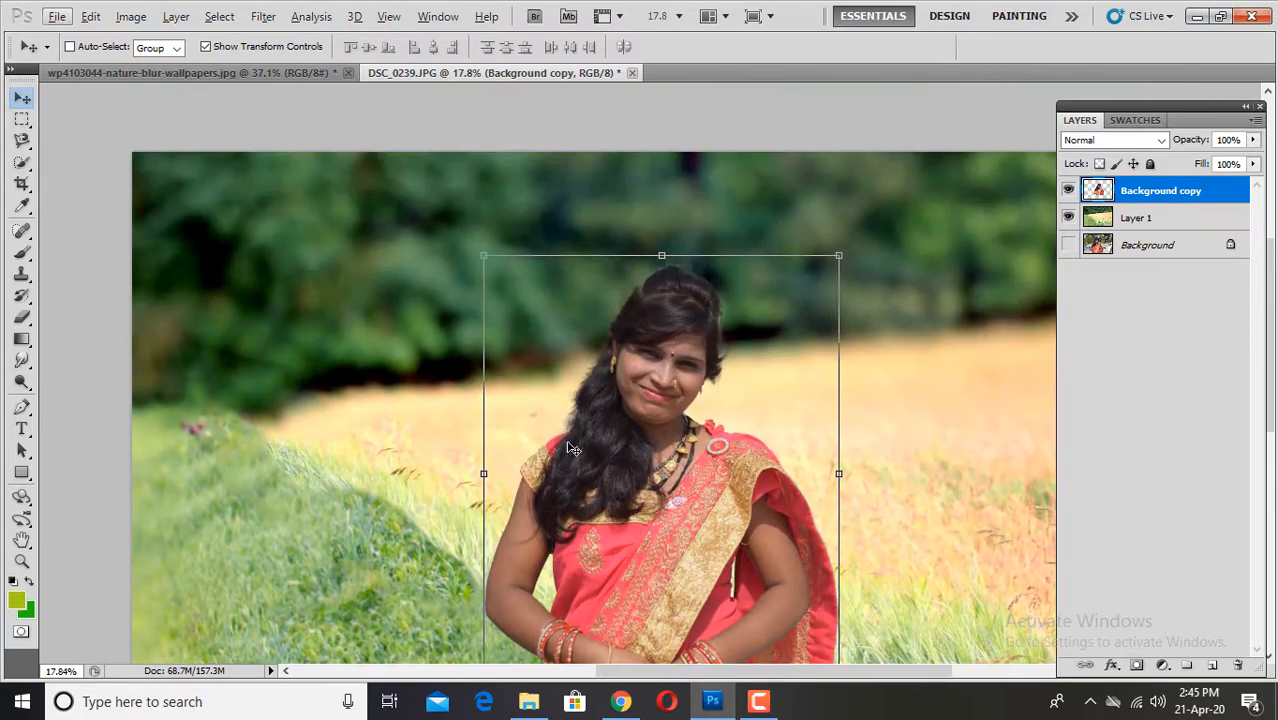
# Erase grass-shaped tips along the lower edge of the hands and sari with the Eraser's 134 px grass tip enlarged to 200 px.
pyautogui.scroll(8, 577, 420)
pyautogui.moveTo(745, 590); pyautogui.dragTo(687, 430)
pyautogui.scroll(3, 687, 430)
pyautogui.press('e')
pyautogui.rightClick(687, 430)
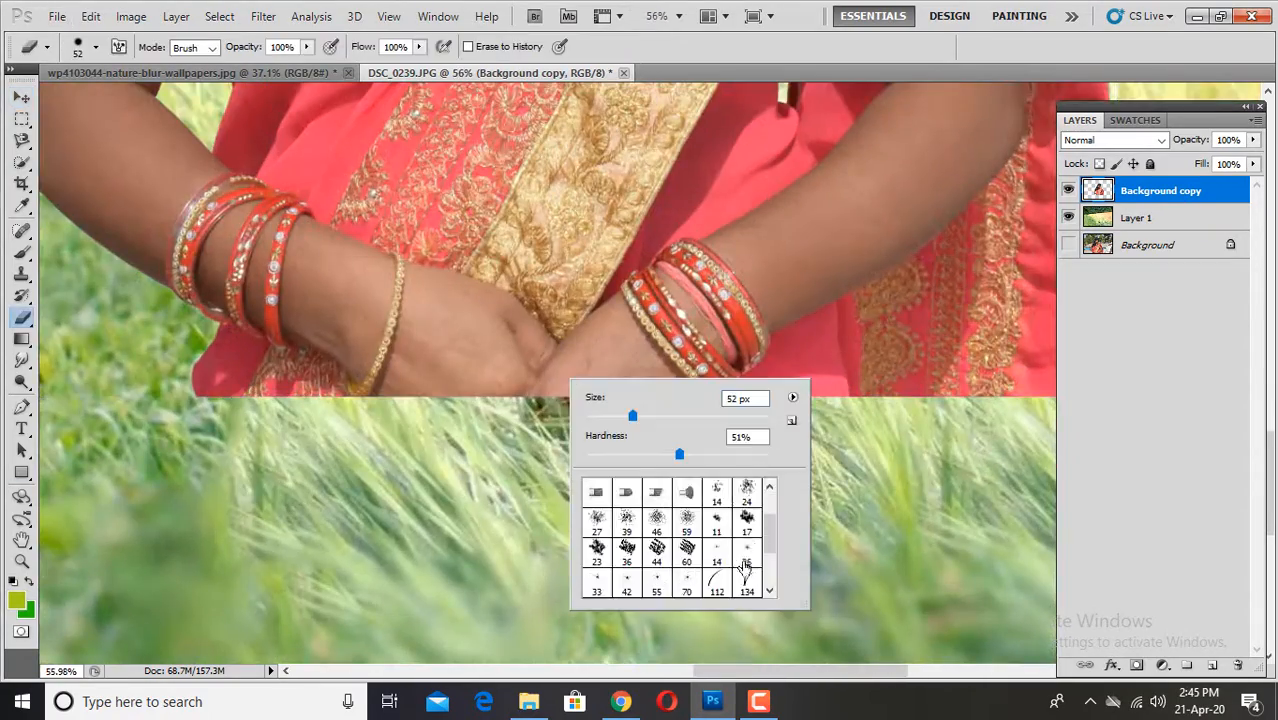
pyautogui.click(746, 570)
pyautogui.press(']')
pyautogui.press(']')
pyautogui.press(']')
pyautogui.press(']')
pyautogui.press(']')
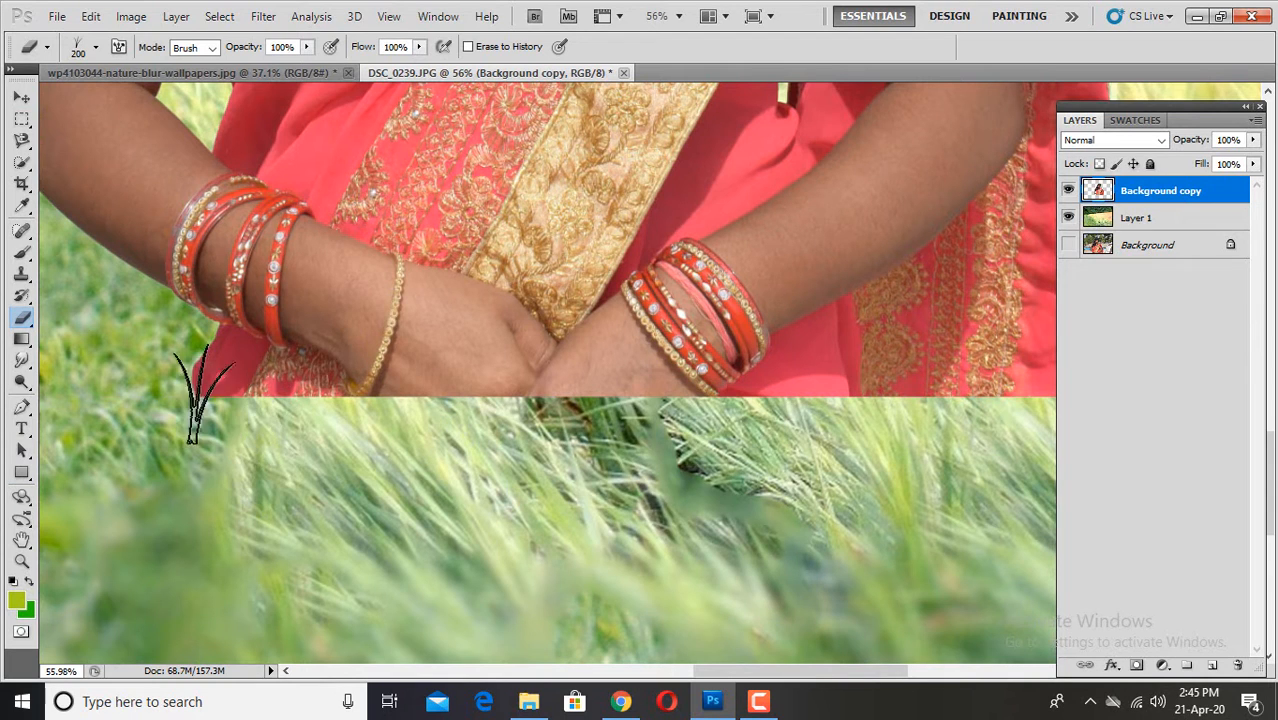
pyautogui.moveTo(663, 389); pyautogui.dragTo(872, 395)
pyautogui.moveTo(903, 396); pyautogui.dragTo(566, 358)
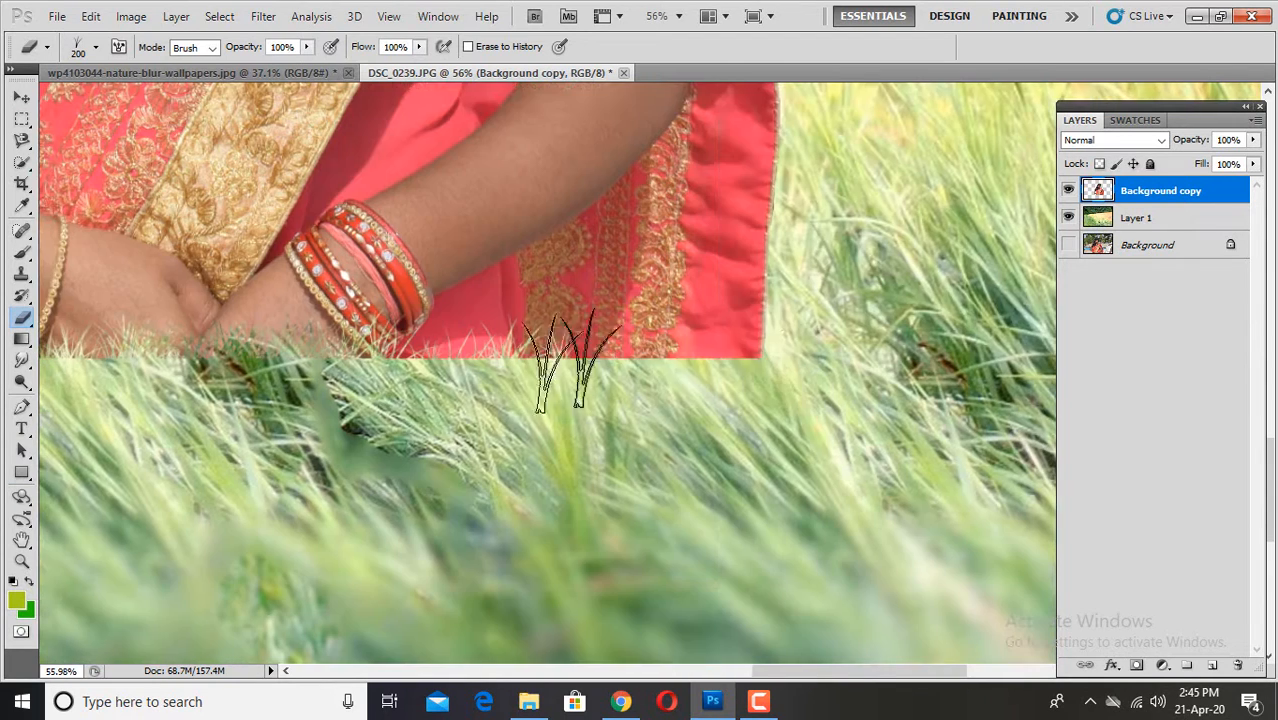
pyautogui.moveTo(347, 379); pyautogui.dragTo(682, 368)
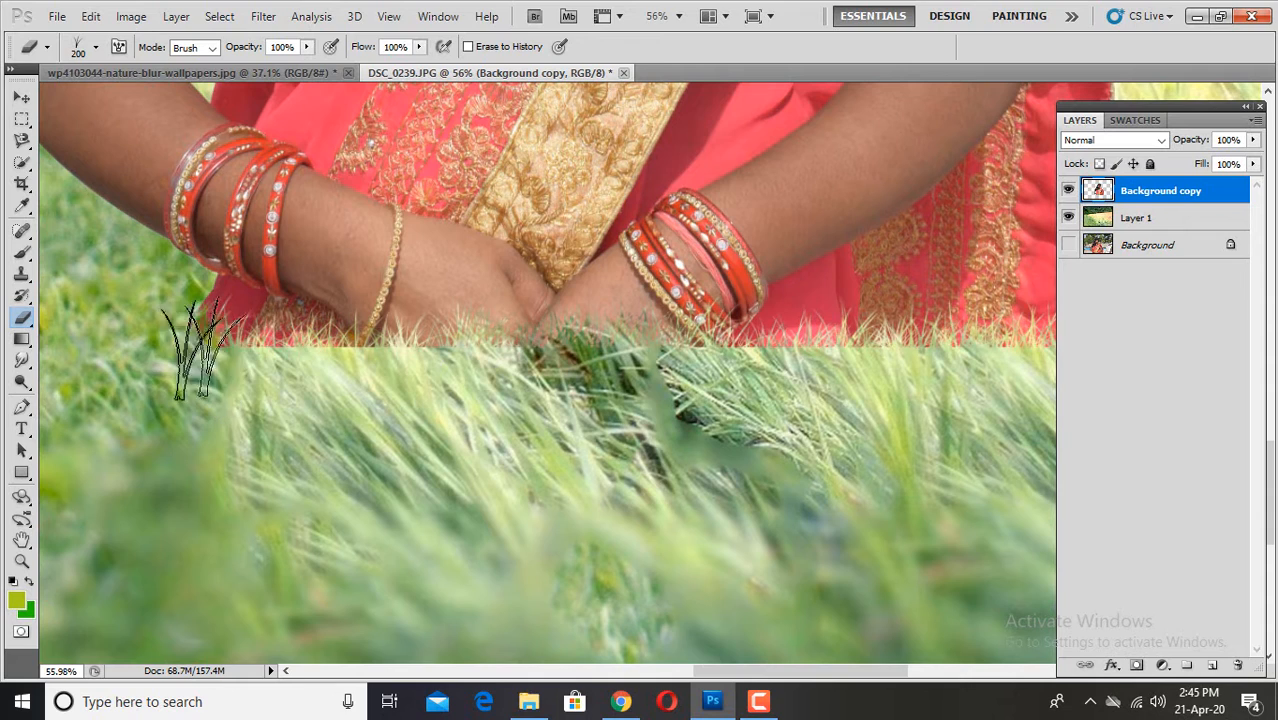
pyautogui.moveTo(522, 363); pyautogui.dragTo(348, 373)
pyautogui.moveTo(804, 392); pyautogui.dragTo(559, 357)
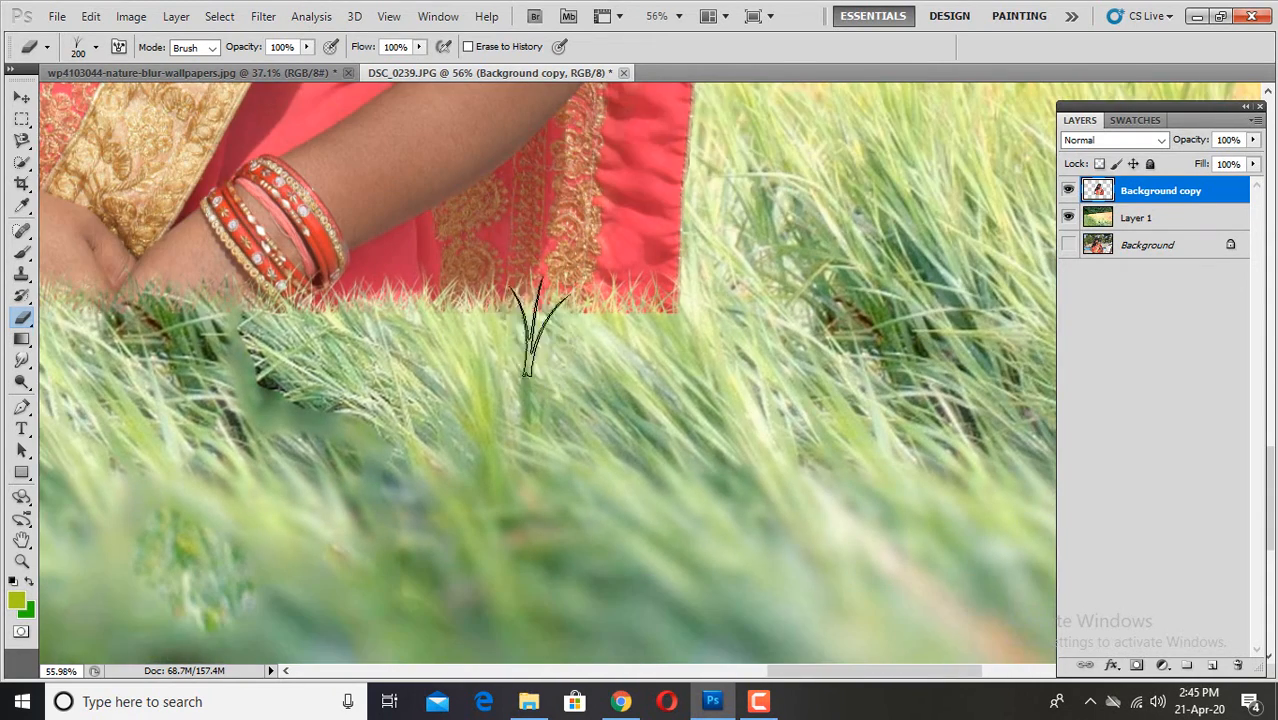
# Erase taller grass blades along the sari's lower edge and the wrists with the grass tip enlarged to 400 px.
pyautogui.scroll(-1, 679, 333)
pyautogui.moveTo(140, 297)
pyautogui.mouseDown()
pyautogui.moveTo(536, 294)
pyautogui.moveTo(481, 341)
pyautogui.mouseUp()
pyautogui.press(']')
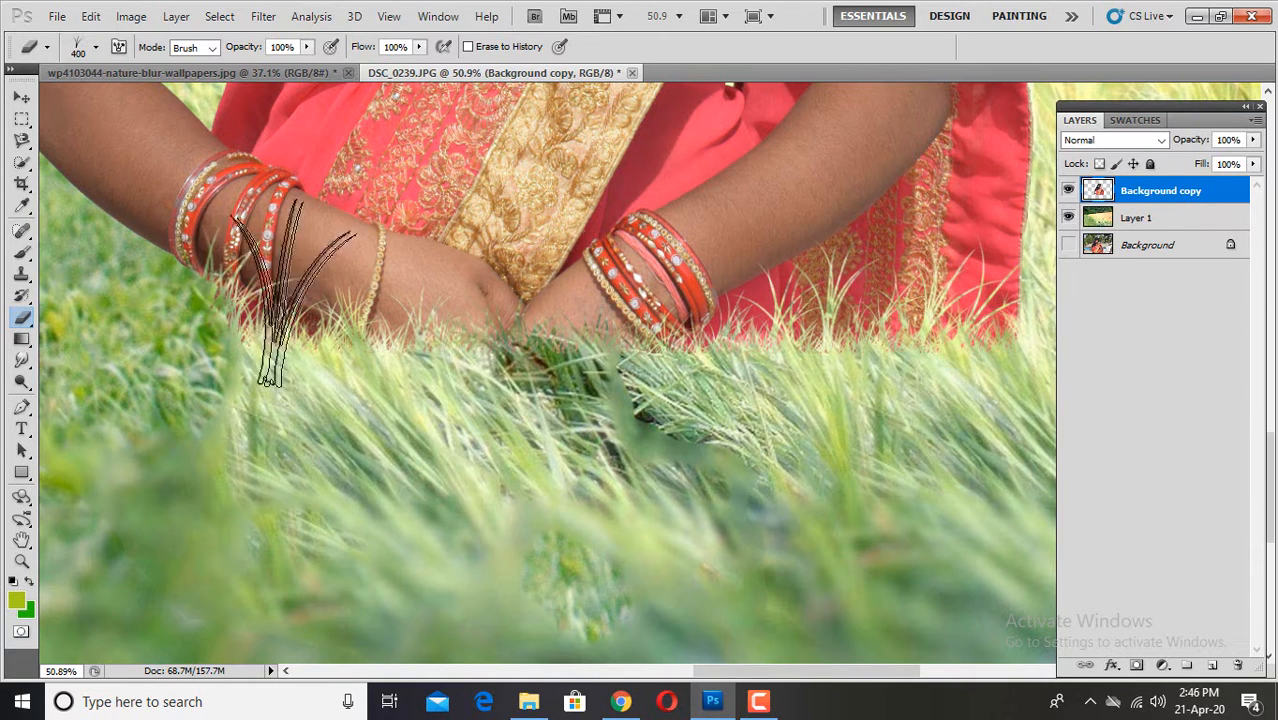
pyautogui.scroll(-5, 615, 365)
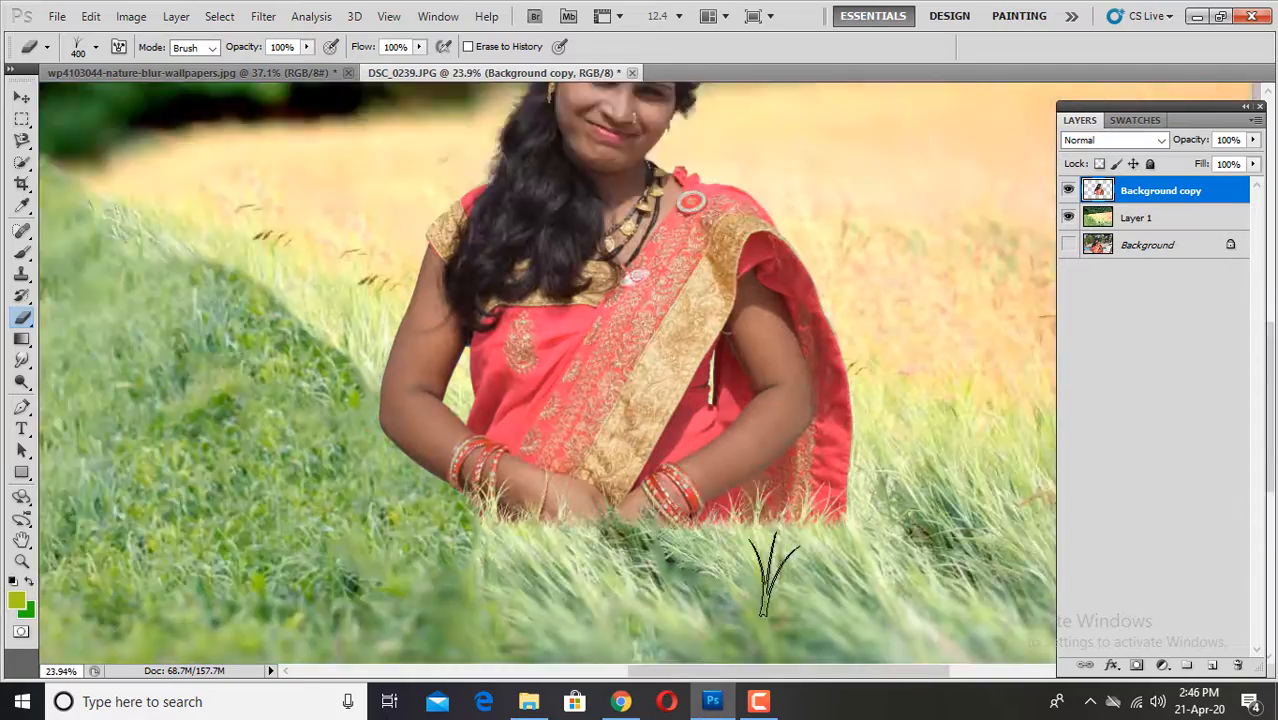
# Blend the hands and sari hem further into the grass by erasing with the grass tip at 500 px.
pyautogui.scroll(2, 764, 557)
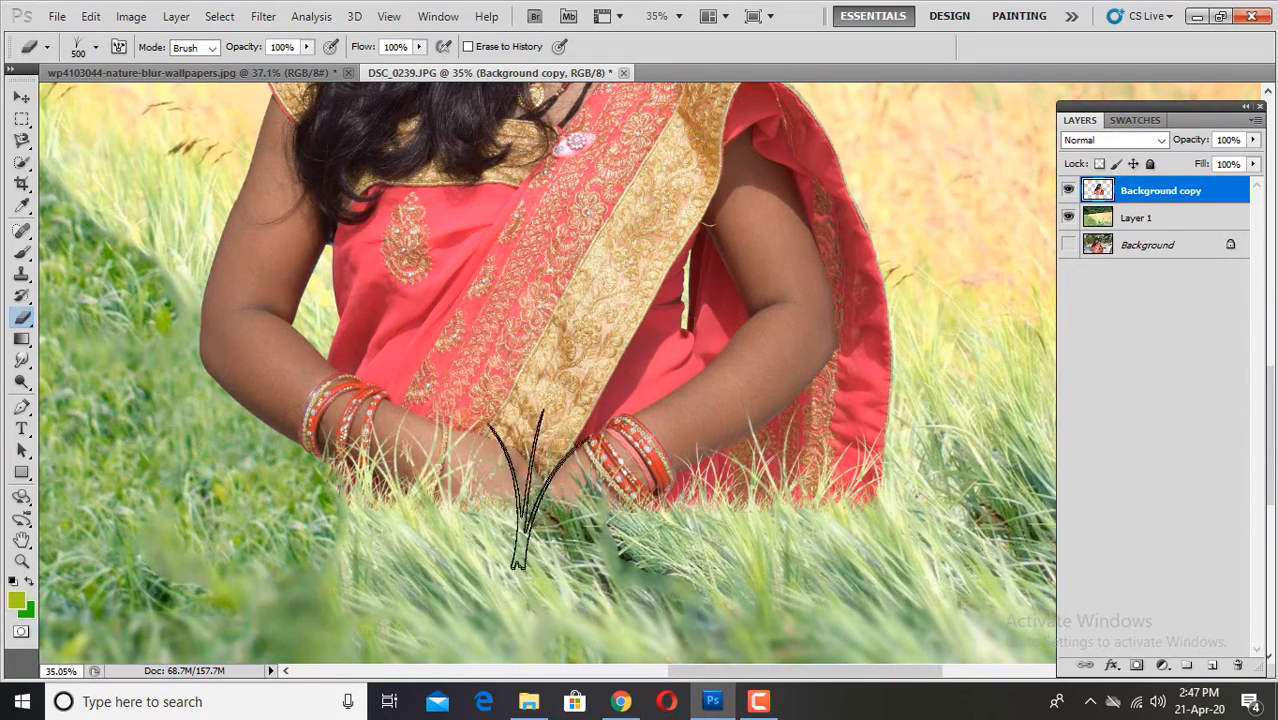
pyautogui.scroll(-5, 515, 500)
pyautogui.scroll(3, 442, 536)
pyautogui.scroll(-3, 650, 528)
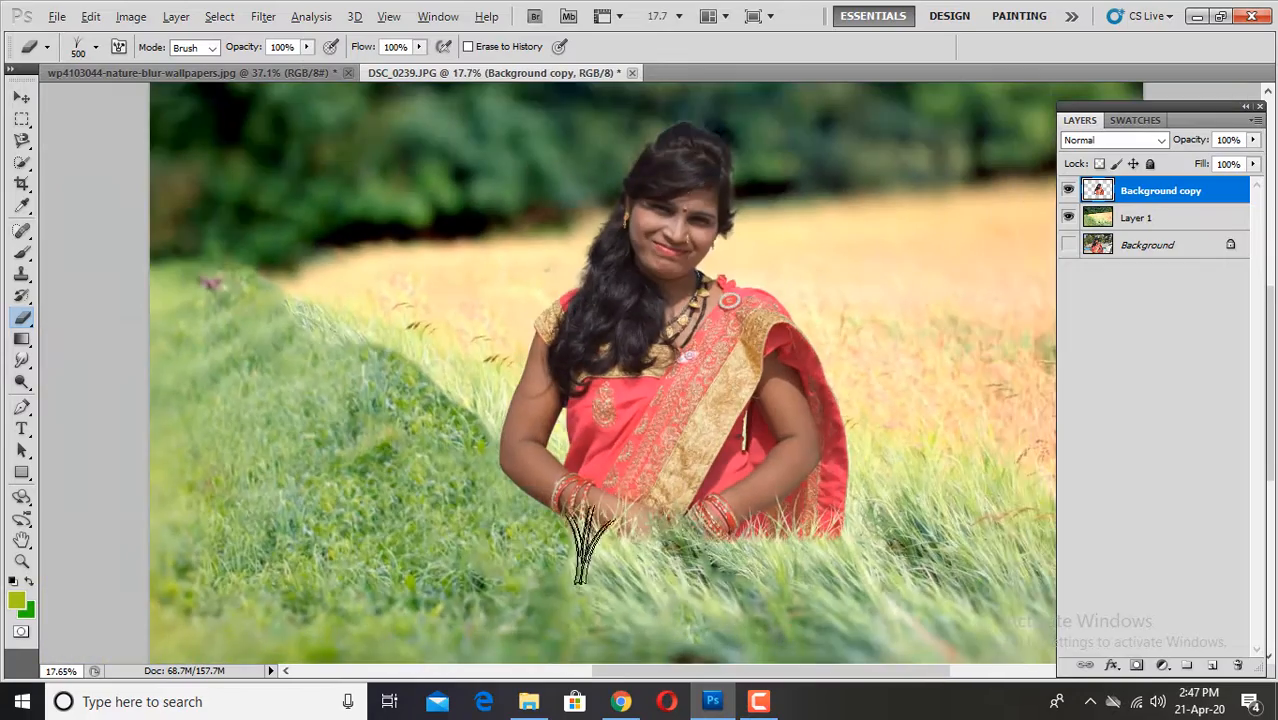
pyautogui.scroll(3, 781, 490)
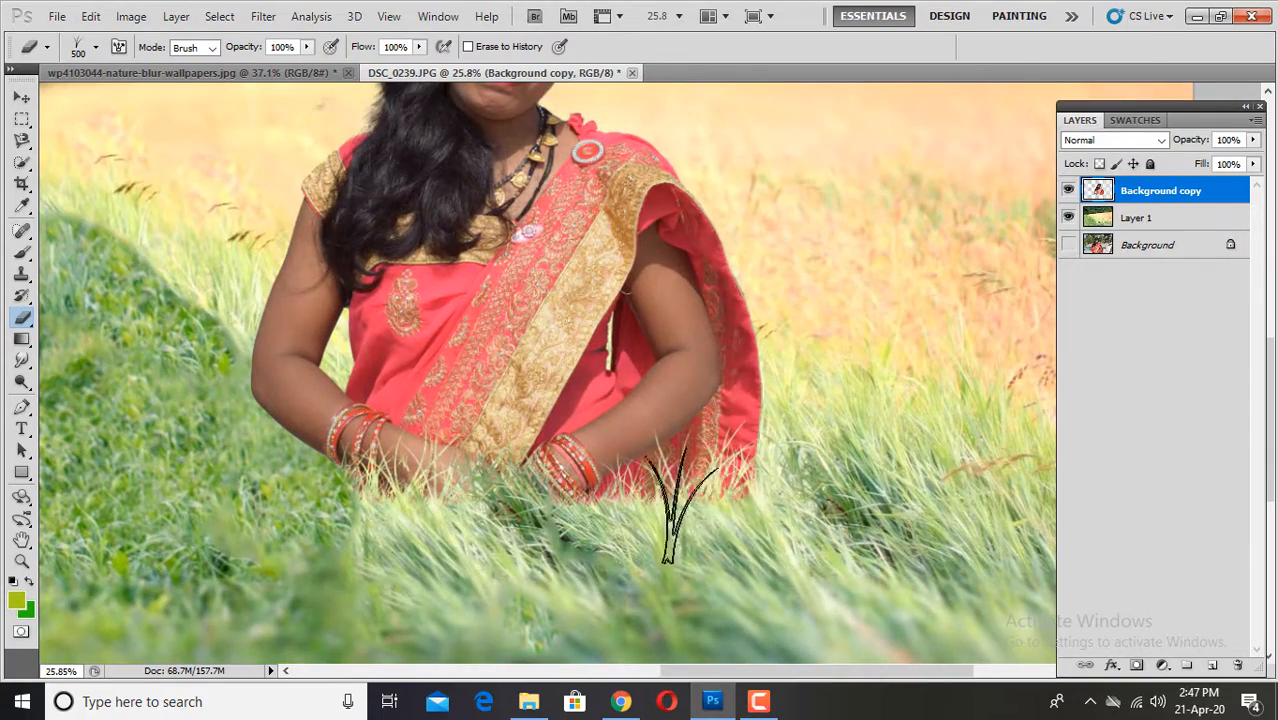
pyautogui.scroll(1, 652, 507)
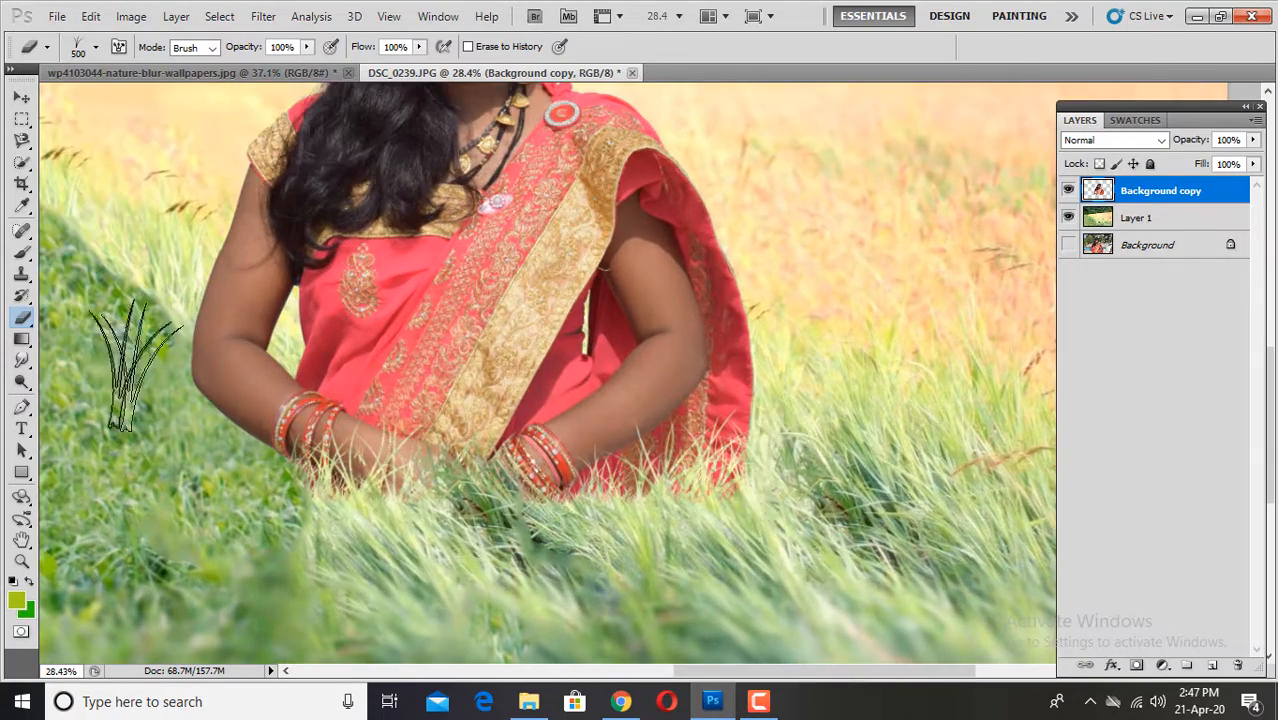
# Try a different eraser brush tip enlarged to 400 px at the wrist.
pyautogui.rightClick(616, 388)
pyautogui.click(796, 504)
pyautogui.click(336, 480)
pyautogui.press(']')
pyautogui.press(']')
pyautogui.press(']')
pyautogui.press(']')
pyautogui.press(']')
pyautogui.press(']')
pyautogui.press(']')
# Switch the Eraser to the 66 px spatter tip and set its size to 300 px.
pyautogui.rightClick(789, 515)
pyautogui.scroll(-2, 980, 598)
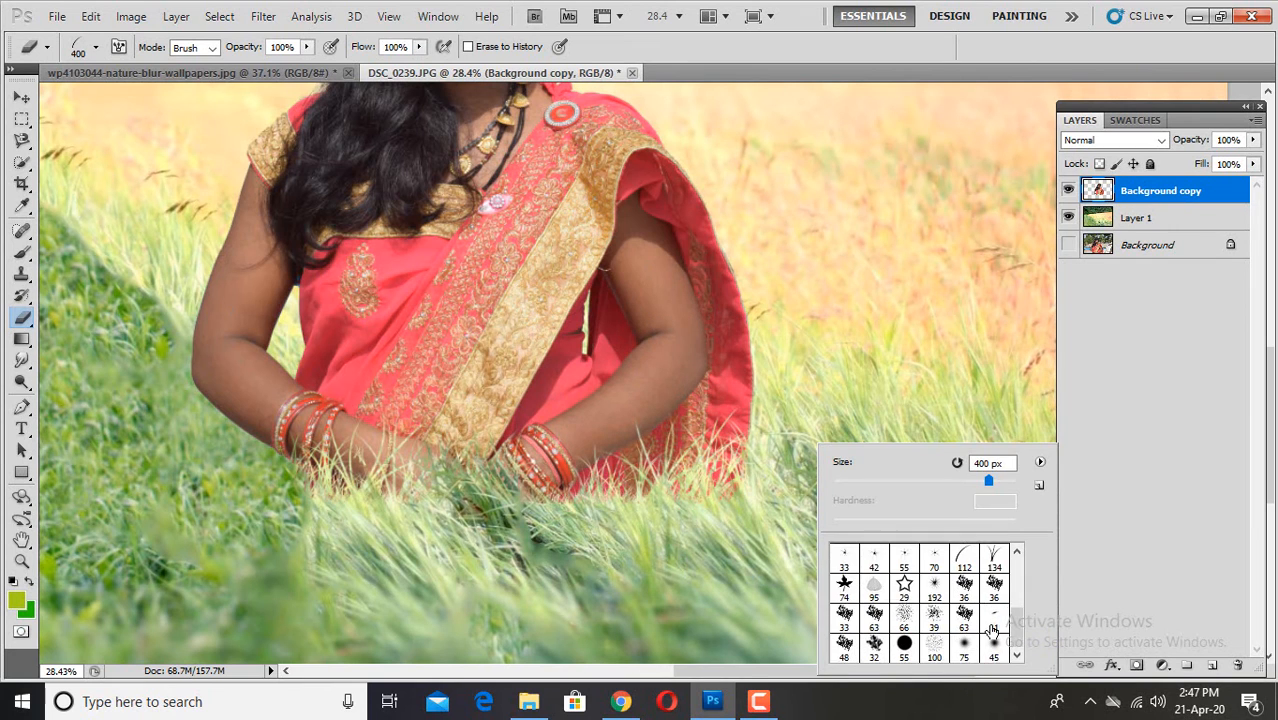
pyautogui.doubleClick(905, 615)
pyautogui.scroll(-4, 777, 443)
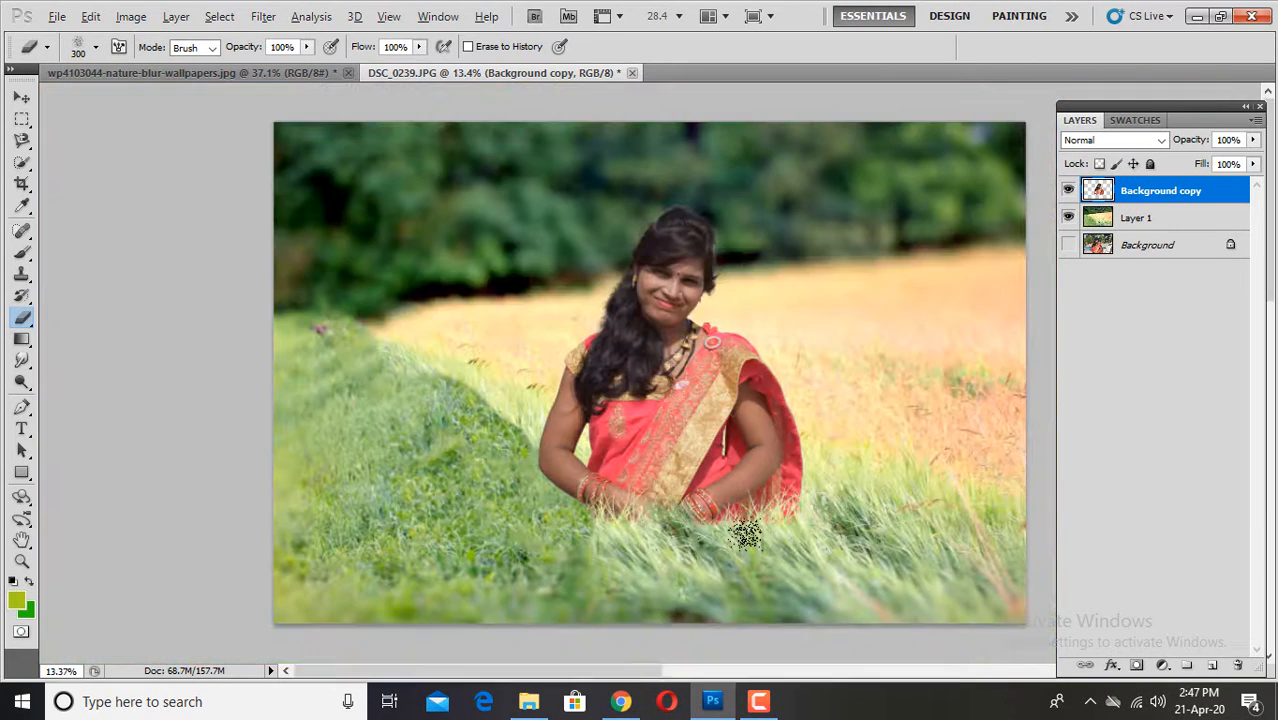
# Soften the nature background on Layer 1 by applying Gaussian Blur to a duplicate and merging it down.
pyautogui.press('v')
pyautogui.moveTo(1138, 217); pyautogui.dragTo(573, 366)
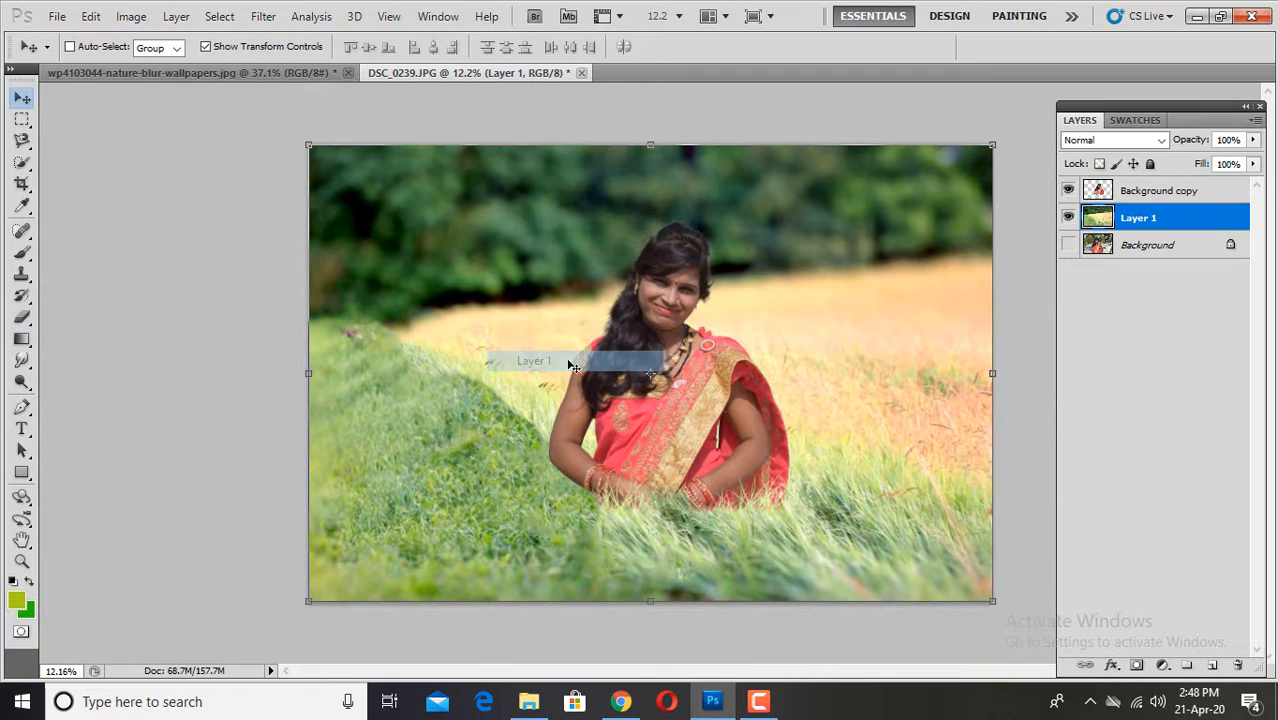
pyautogui.click(263, 16)
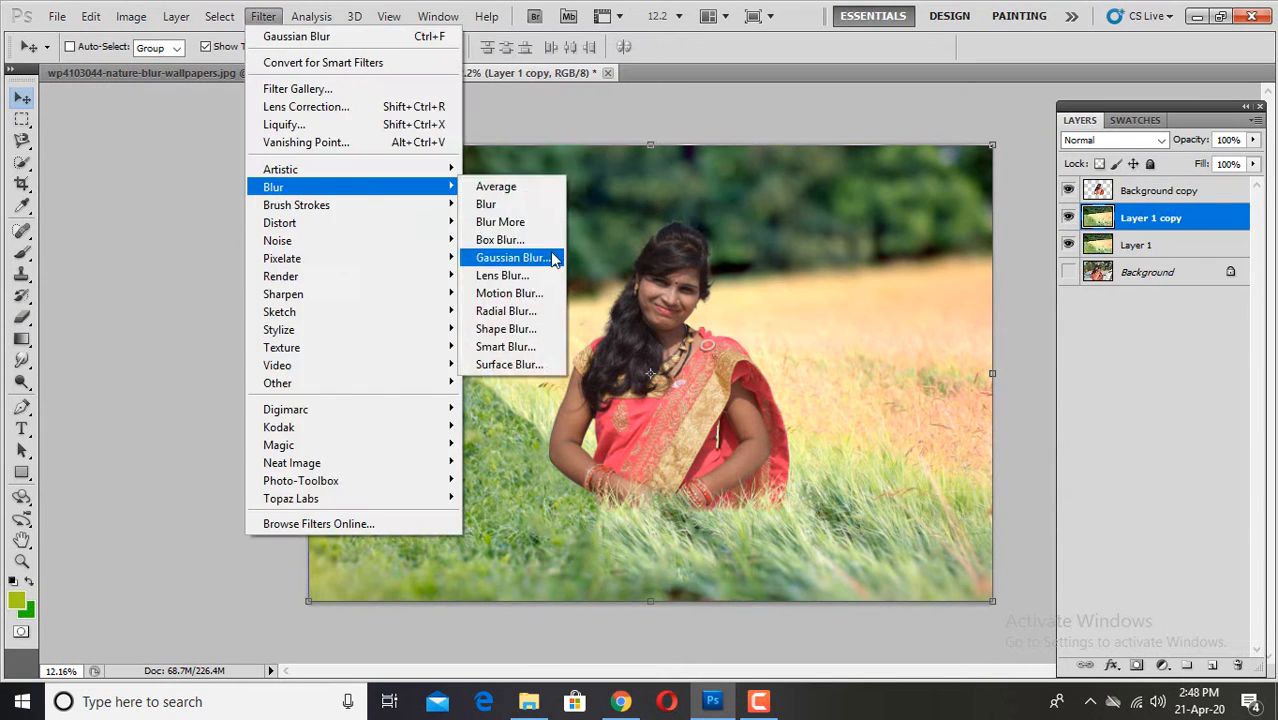
pyautogui.click(550, 251)
pyautogui.moveTo(917, 415); pyautogui.dragTo(884, 415)
pyautogui.press('Return')
pyautogui.hotkey('ctrl', 'e')
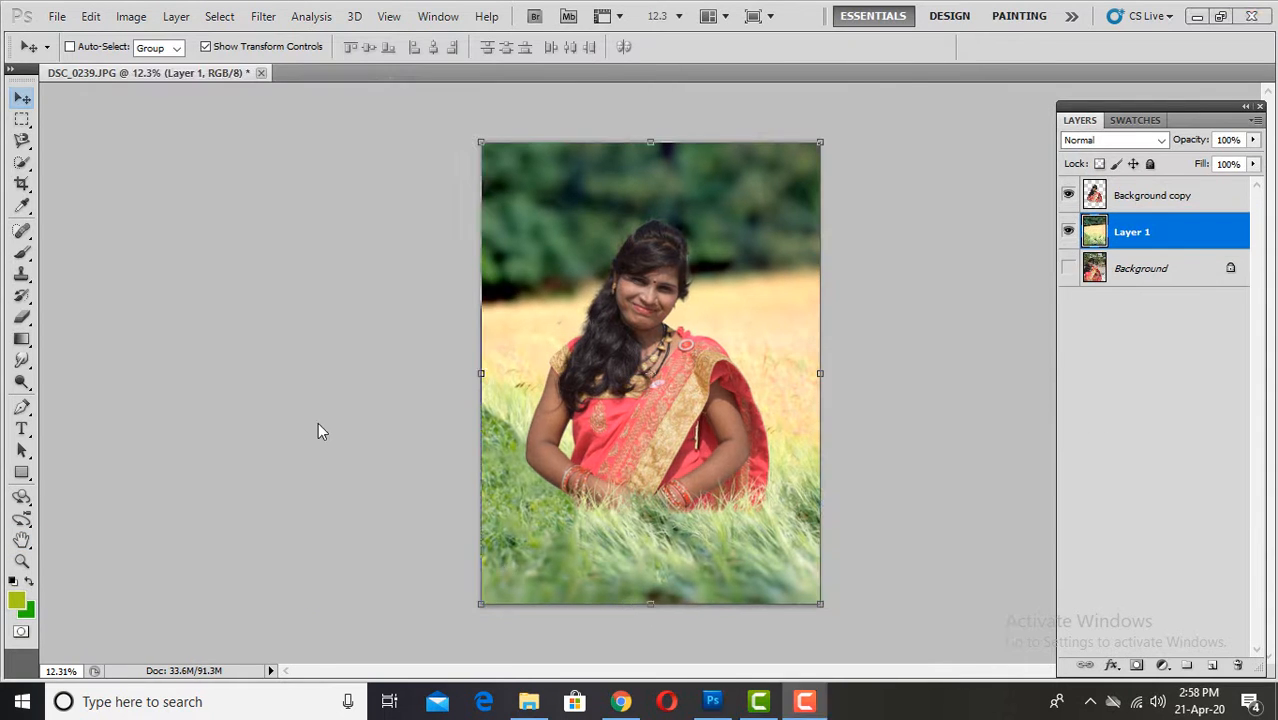
# Open the jakpost.travel picsart fence-and-sky wallpaper, bring it into DSC_0239.JPG and position it enlarged behind the woman.
pyautogui.hotkey('ctrl', 'o')
pyautogui.doubleClick(391, 160)
pyautogui.click(22, 140)
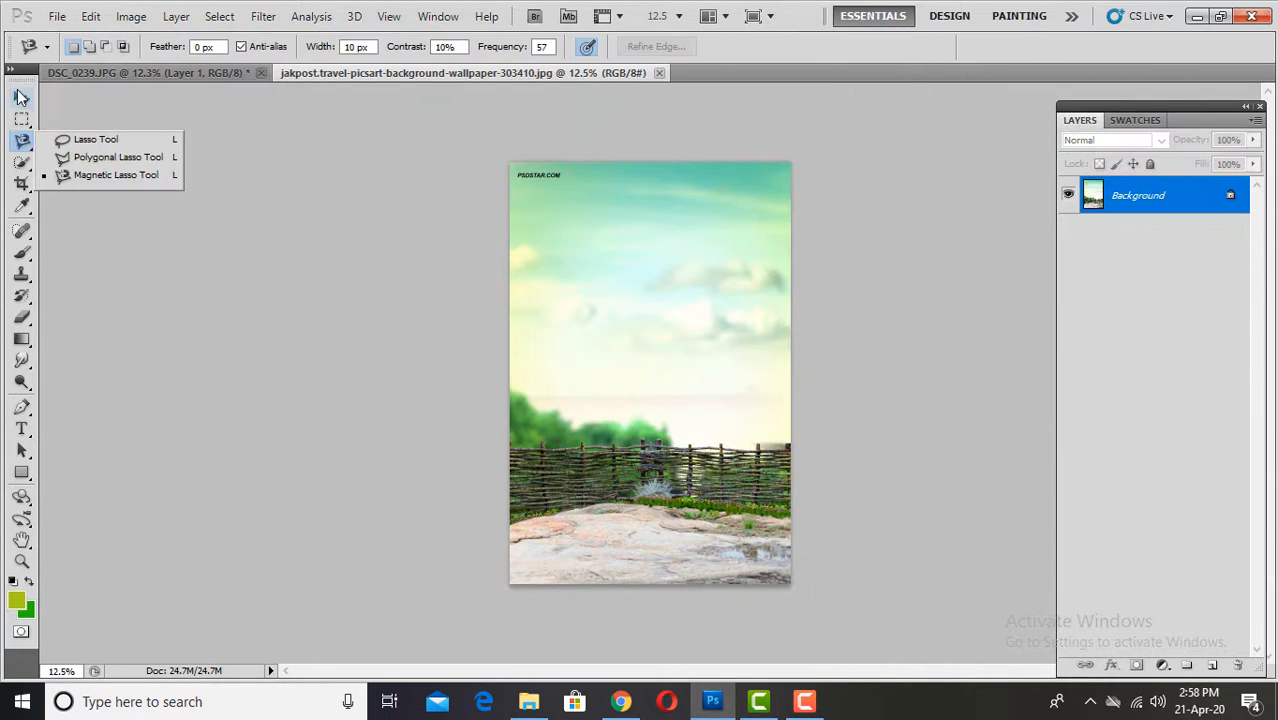
pyautogui.click(22, 97)
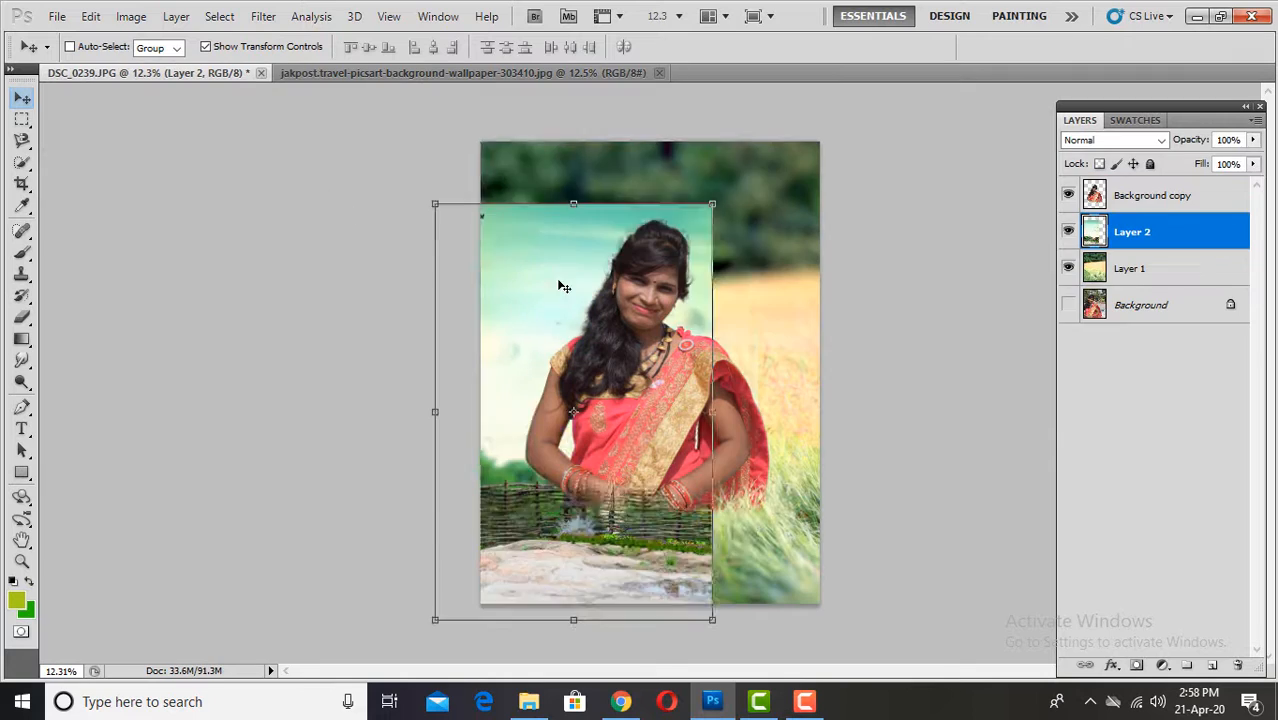
pyautogui.moveTo(562, 282)
pyautogui.mouseDown()
pyautogui.moveTo(725, 220)
pyautogui.moveTo(622, 214)
pyautogui.moveTo(770, 418)
pyautogui.mouseUp()
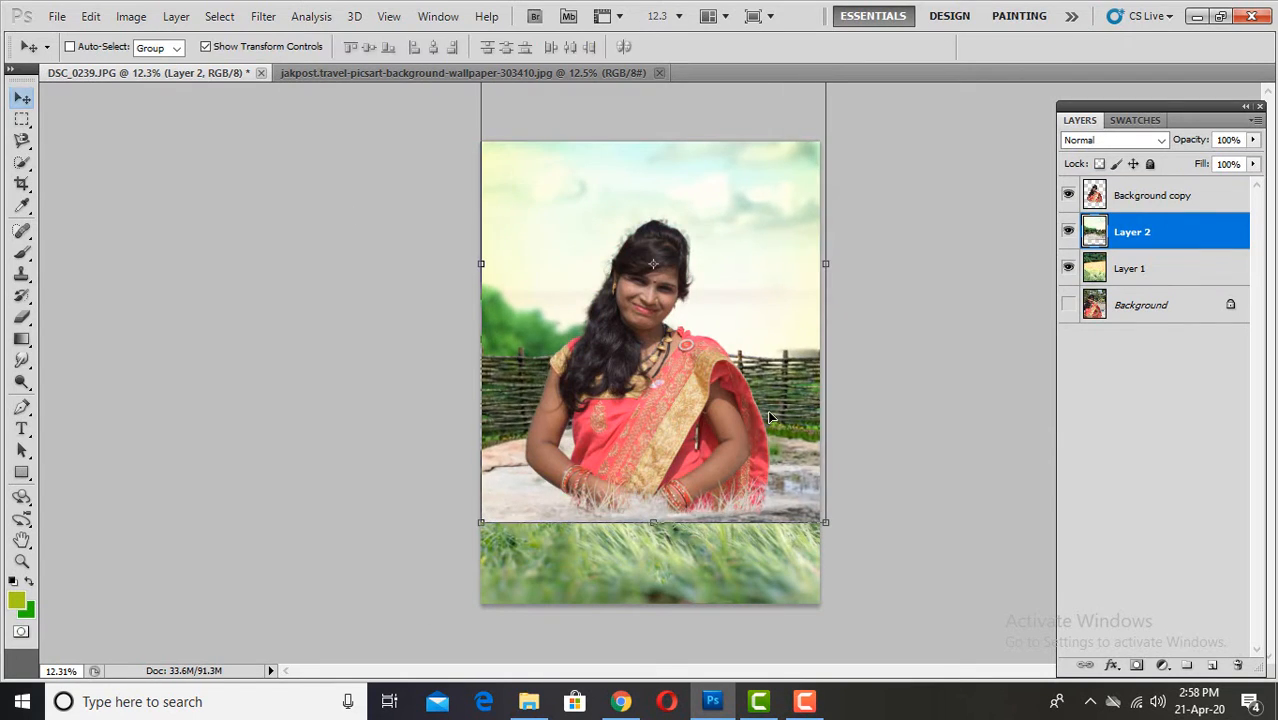
# Hide the Background copy layer and erase the rocky ground on Layer 2 below the fence to expose the grass.
pyautogui.click(1069, 195)
pyautogui.scroll(7, 728, 400)
pyautogui.click(22, 317)
pyautogui.rightClick(440, 442)
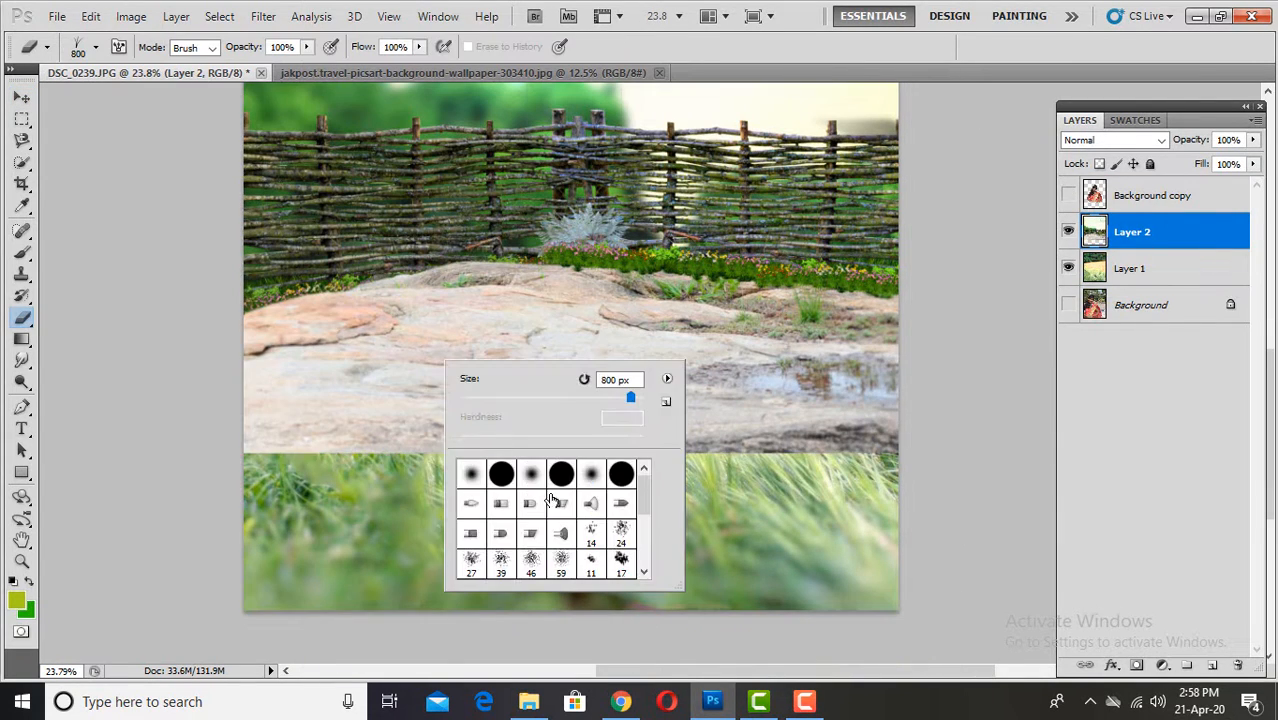
pyautogui.moveTo(285, 454)
pyautogui.mouseDown()
pyautogui.moveTo(452, 456)
pyautogui.moveTo(426, 403)
pyautogui.mouseUp()
pyautogui.moveTo(382, 348)
pyautogui.mouseDown()
pyautogui.moveTo(493, 323)
pyautogui.moveTo(680, 323)
pyautogui.mouseUp()
pyautogui.scroll(-7, 600, 345)
pyautogui.scroll(7, 640, 345)
# Switch the Eraser to the grass-shaped tip, reduce its size and erase grass blades along the base of the fence.
pyautogui.rightClick(668, 343)
pyautogui.scroll(-3, 790, 510)
pyautogui.click(850, 510)
pyautogui.press('Return')
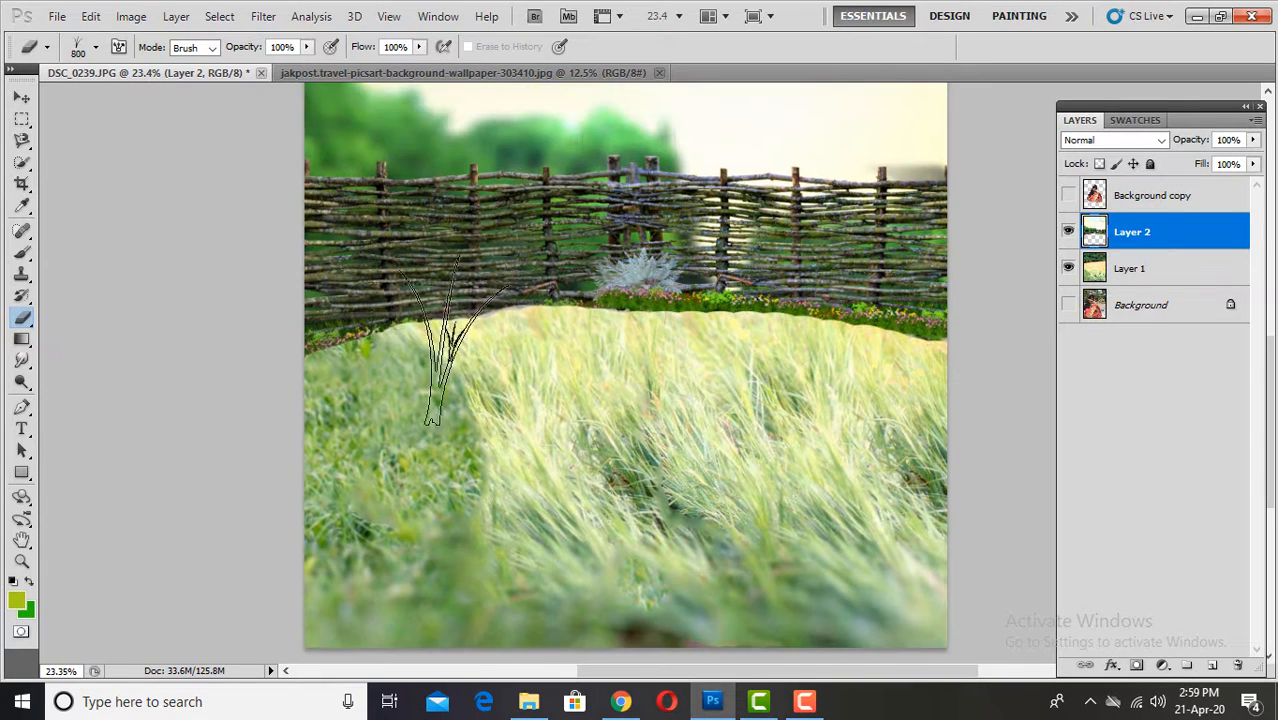
pyautogui.press('[')
pyautogui.press('[')
pyautogui.moveTo(372, 336); pyautogui.dragTo(757, 322)
# Enlarge the grass eraser tip to 900 px and erase taller grass blades across the front of the fence.
pyautogui.press(']')
pyautogui.press(']')
pyautogui.press(']')
pyautogui.press(']')
pyautogui.moveTo(375, 315)
pyautogui.mouseDown()
pyautogui.moveTo(470, 304)
pyautogui.moveTo(933, 330)
pyautogui.moveTo(928, 311)
pyautogui.moveTo(727, 283)
pyautogui.moveTo(413, 300)
pyautogui.mouseUp()
pyautogui.scroll(-5, 594, 401)
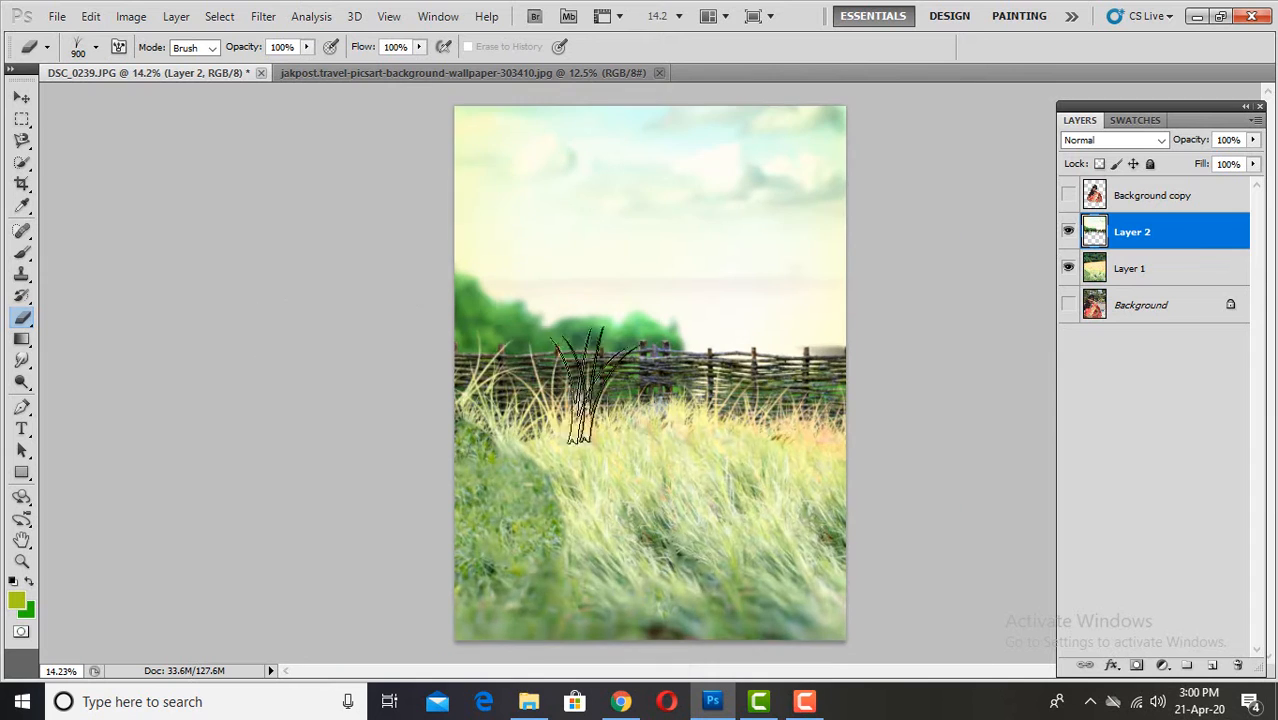
pyautogui.moveTo(594, 385); pyautogui.dragTo(810, 400)
pyautogui.scroll(-7, 560, 399)
# Compress Layer 2 vertically from its upper edge to fit the canvas and turn off the transform controls.
pyautogui.click(22, 97)
pyautogui.moveTo(653, 148); pyautogui.dragTo(653, 231)
pyautogui.press('Return')
pyautogui.scroll(6, 742, 351)
pyautogui.click(206, 47)
# Apply a Gaussian Blur to the fence and sky on Layer 2.
pyautogui.click(263, 17)
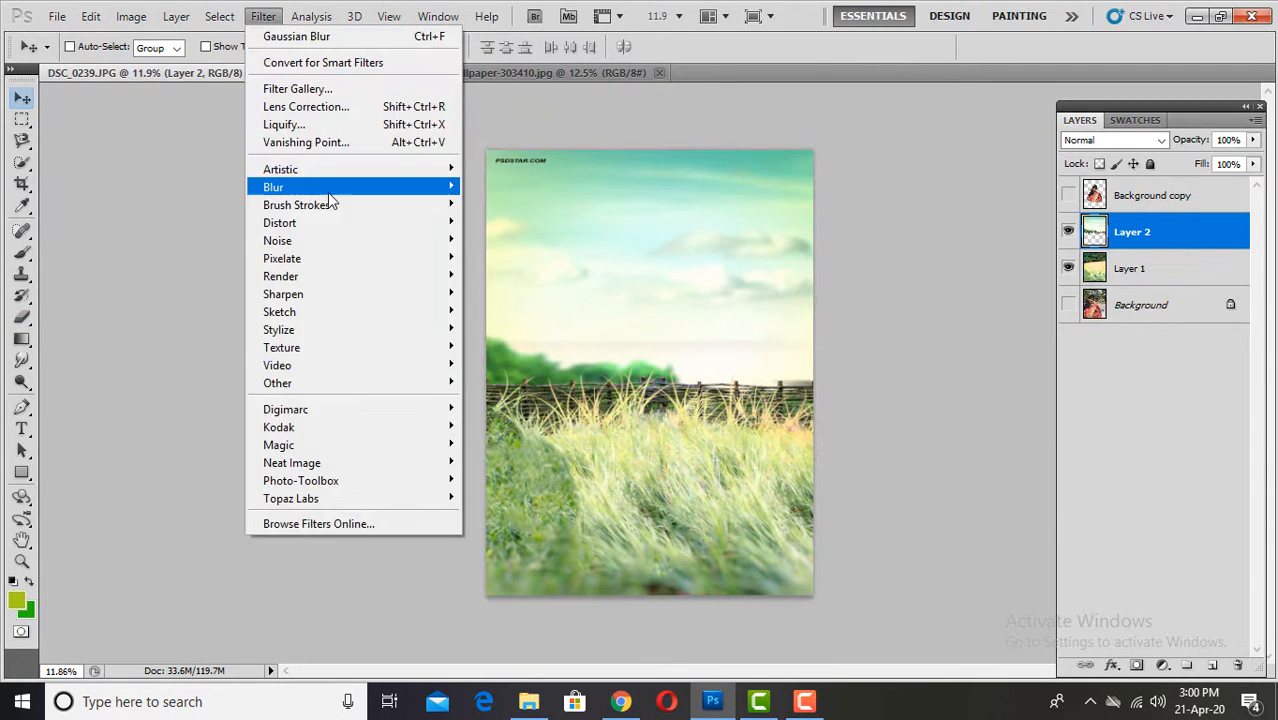
pyautogui.moveTo(330, 190)
pyautogui.click(512, 258)
pyautogui.click(1102, 245)
# Darken Layer 2 by merging it with a duplicate set to Multiply at reduced opacity.
pyautogui.hotkey('ctrl', 'j')
pyautogui.click(1113, 140)
pyautogui.click(1090, 217)
pyautogui.click(1253, 140)
pyautogui.moveTo(1253, 160)
pyautogui.mouseDown()
pyautogui.moveTo(1192, 164)
pyautogui.moveTo(1206, 164)
pyautogui.mouseUp()
pyautogui.keyDown('ctrl'); pyautogui.click(1146, 275); pyautogui.keyUp('ctrl')
pyautogui.hotkey('ctrl', 'e')
pyautogui.hotkey('ctrl', 'j')
pyautogui.click(1113, 140)
pyautogui.click(1092, 217)
pyautogui.click(1253, 140)
pyautogui.click(1207, 239)
pyautogui.press('Delete')
pyautogui.click(22, 317)
pyautogui.moveTo(519, 430); pyautogui.dragTo(780, 420)
pyautogui.hotkey('ctrl', 'z')
# Show the woman's layer again and shift the shadows of Layer 2 copy strongly toward cyan with Color Balance.
pyautogui.click(22, 97)
pyautogui.click(1069, 195)
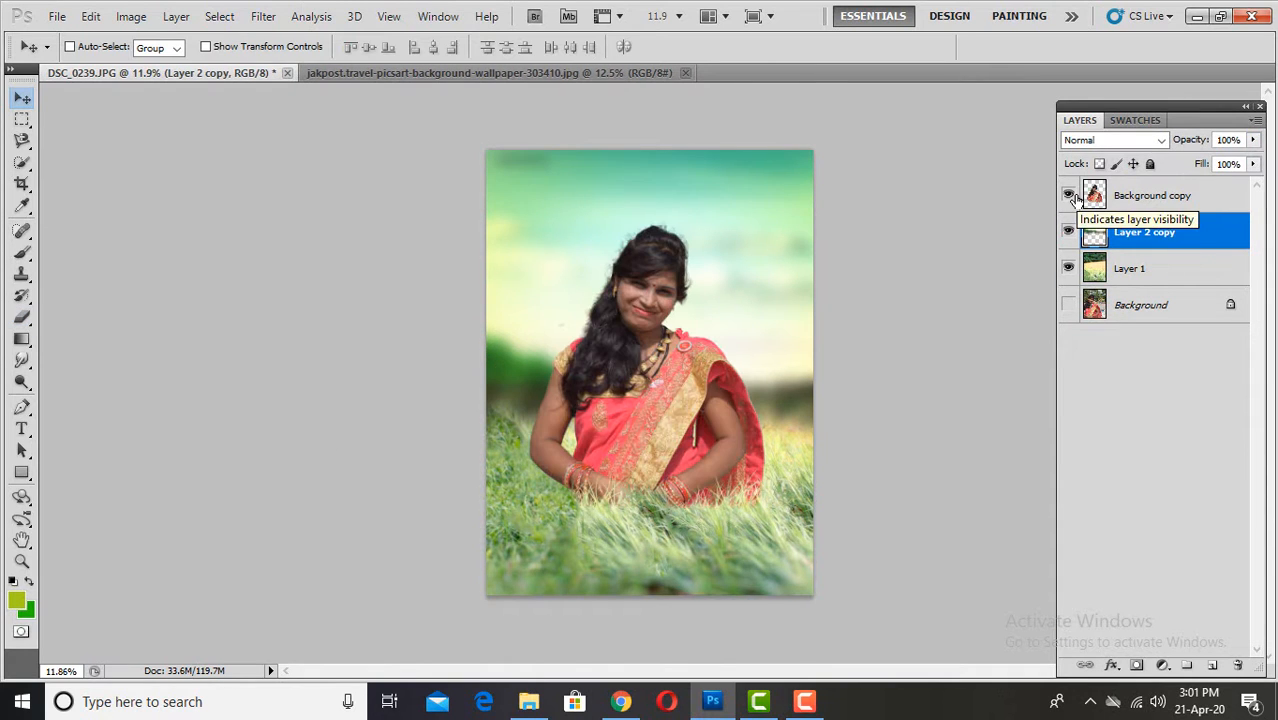
pyautogui.hotkey('ctrl', 'b')
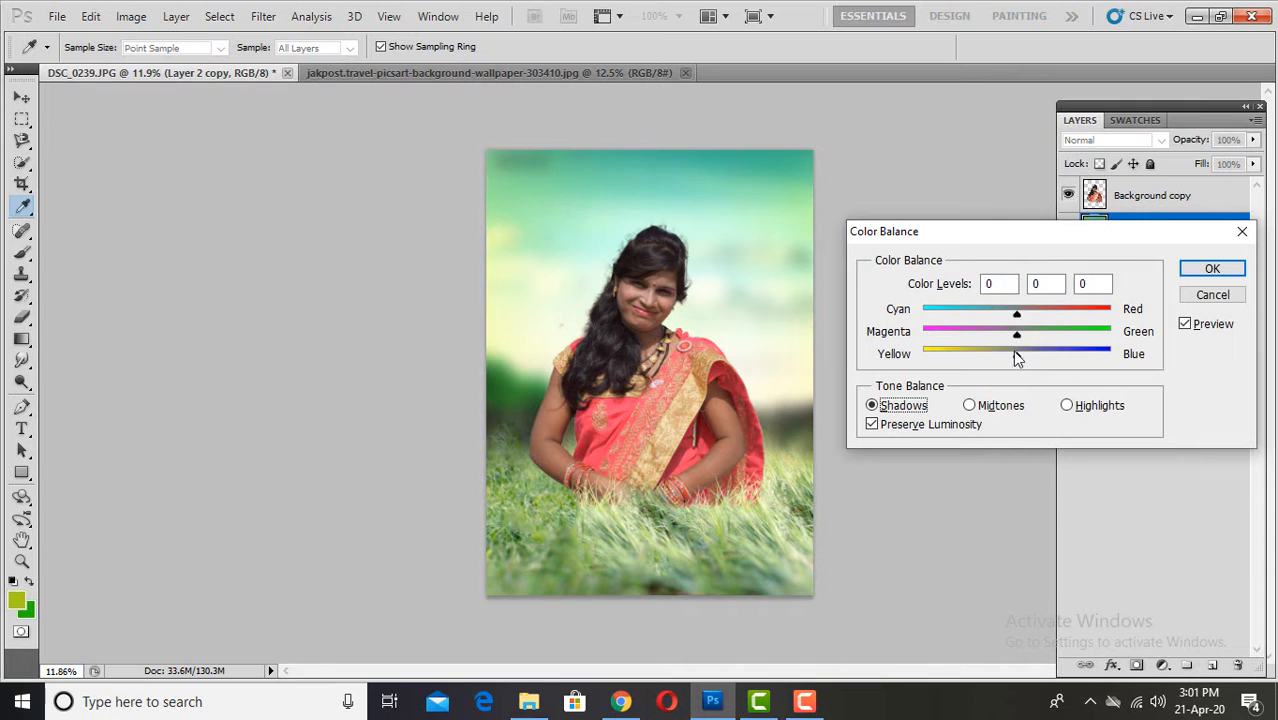
pyautogui.moveTo(1016, 313); pyautogui.dragTo(928, 338)
pyautogui.moveTo(1017, 335)
pyautogui.mouseDown()
pyautogui.moveTo(1052, 348)
pyautogui.moveTo(1017, 345)
pyautogui.mouseUp()
pyautogui.click(1212, 268)
pyautogui.scroll(5, 713, 245)
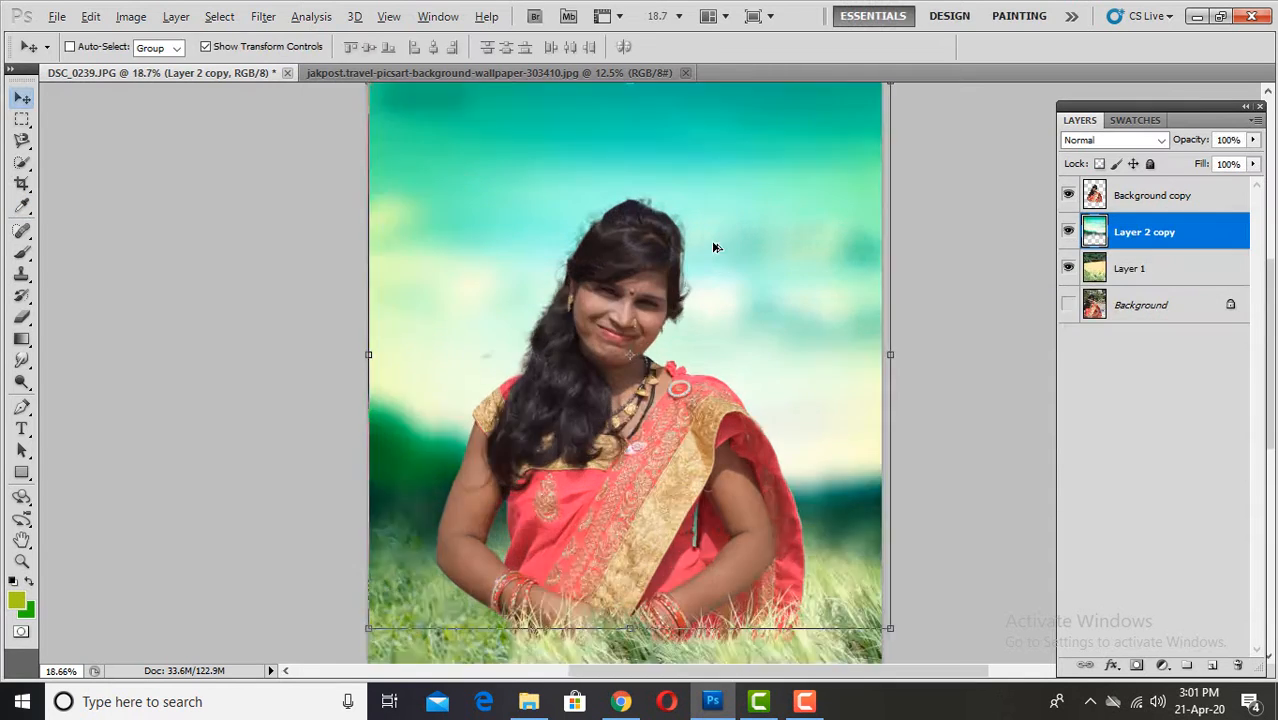
pyautogui.scroll(-4, 713, 245)
# Adjust the tones of Layer 2 copy with a slight Curves adjustment.
pyautogui.click(131, 16)
pyautogui.click(365, 97)
pyautogui.moveTo(1012, 284); pyautogui.dragTo(1029, 265)
pyautogui.click(1212, 124)
# Set Layer 2 copy's exposure to -0.57, offset to 0 and gamma correction to 0.86, and fine-tune its levels.
pyautogui.click(131, 16)
pyautogui.click(367, 117)
pyautogui.moveTo(1040, 358); pyautogui.dragTo(1052, 359)
pyautogui.moveTo(1040, 311)
pyautogui.mouseDown()
pyautogui.moveTo(1027, 313)
pyautogui.moveTo(1042, 313)
pyautogui.mouseUp()
pyautogui.write('0')
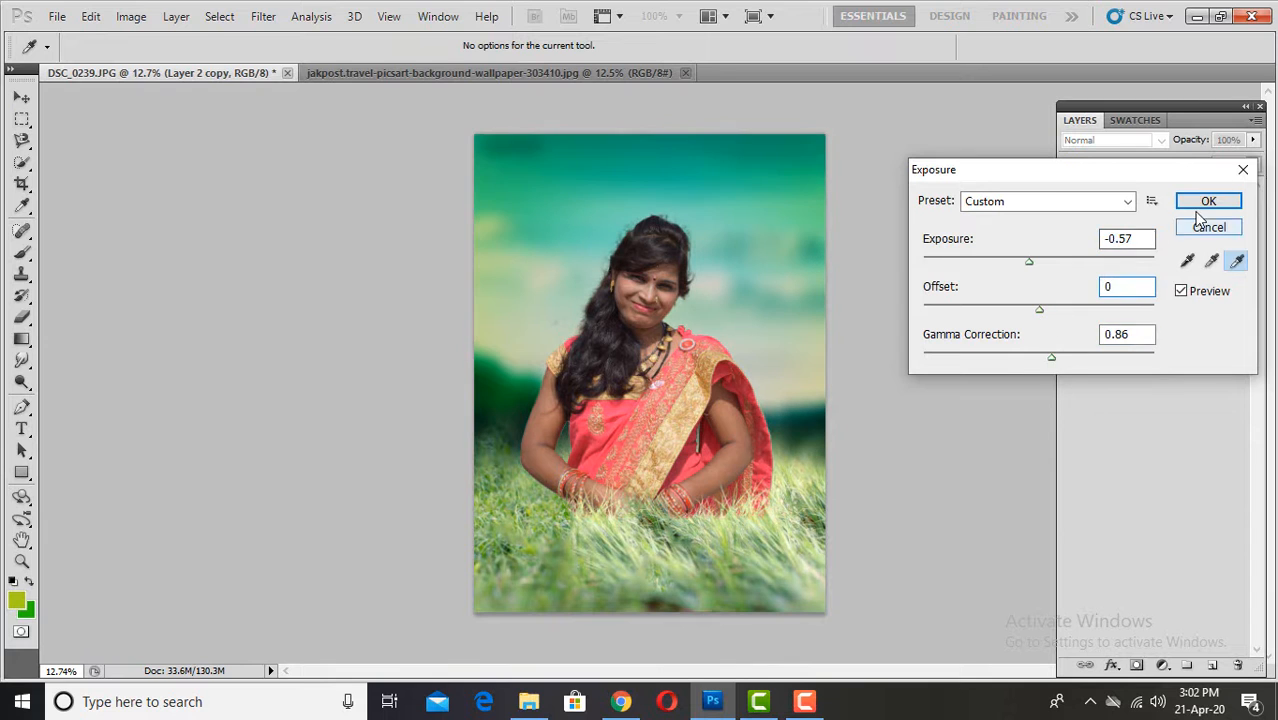
pyautogui.click(1204, 203)
pyautogui.hotkey('ctrl', 'l')
pyautogui.moveTo(358, 328); pyautogui.dragTo(365, 339)
pyautogui.click(422, 149)
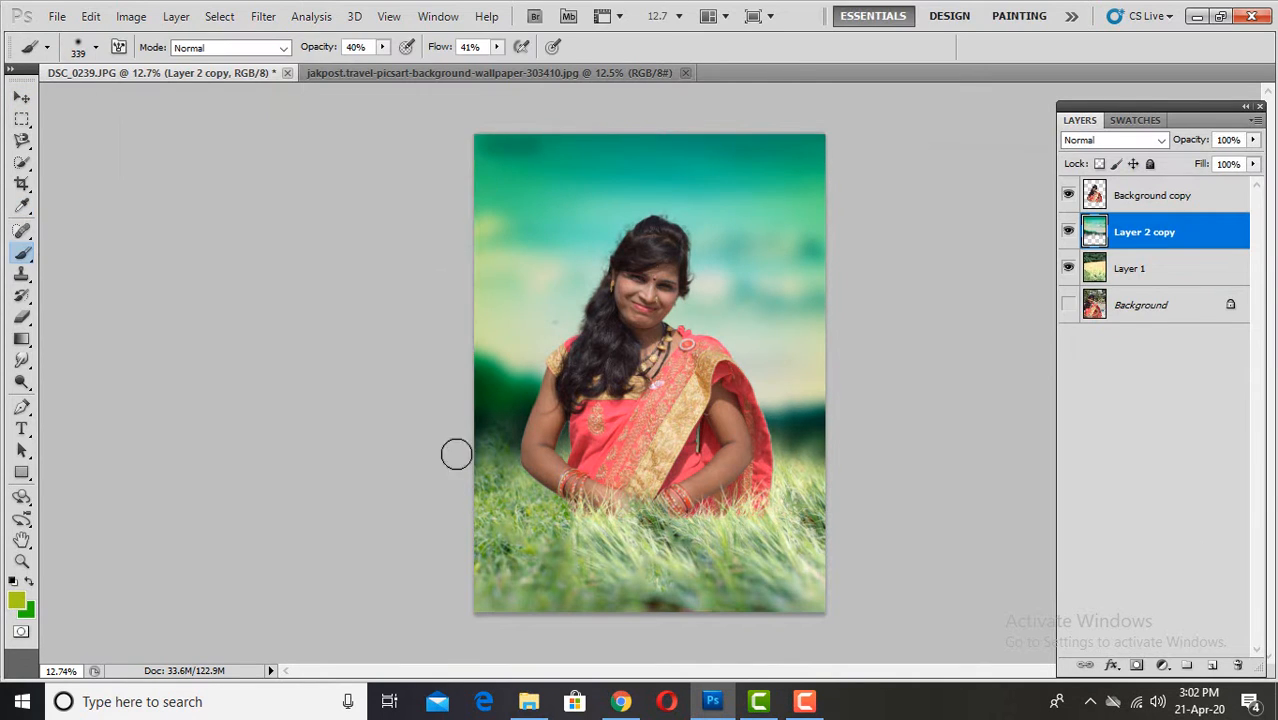
# Add a new layer above Layer 2 copy and set the foreground color to bright yellow.
pyautogui.click(1212, 665)
pyautogui.click(17, 601)
pyautogui.moveTo(672, 357); pyautogui.dragTo(671, 366)
pyautogui.click(635, 166)
pyautogui.click(828, 153)
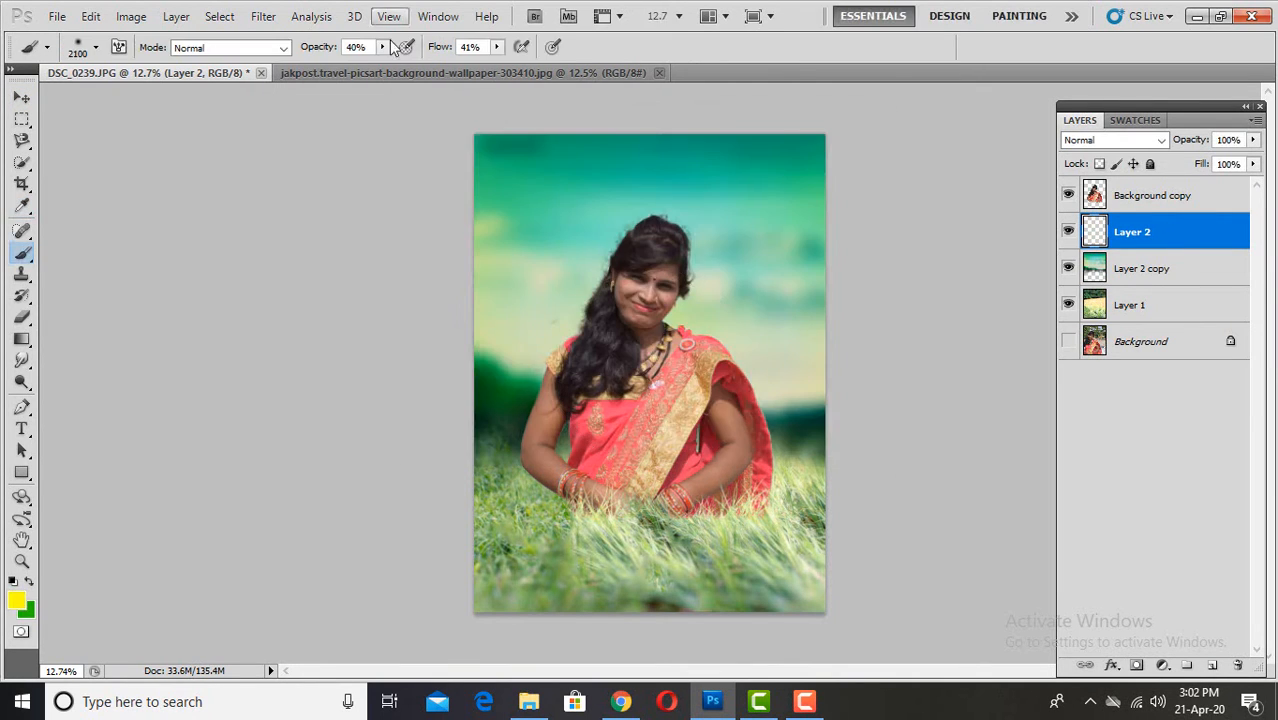
# Raise the brush opacity and flow to 100% and paint a large yellow glow at the center of the new layer.
pyautogui.moveTo(382, 47); pyautogui.dragTo(444, 66)
pyautogui.moveTo(497, 47); pyautogui.dragTo(558, 66)
pyautogui.click(648, 328)
pyautogui.click(650, 336)
# Set the yellow glow layer to Overlay blending at 71% opacity.
pyautogui.click(22, 97)
pyautogui.click(1161, 140)
pyautogui.click(1106, 379)
pyautogui.moveTo(1253, 140); pyautogui.dragTo(1226, 164)
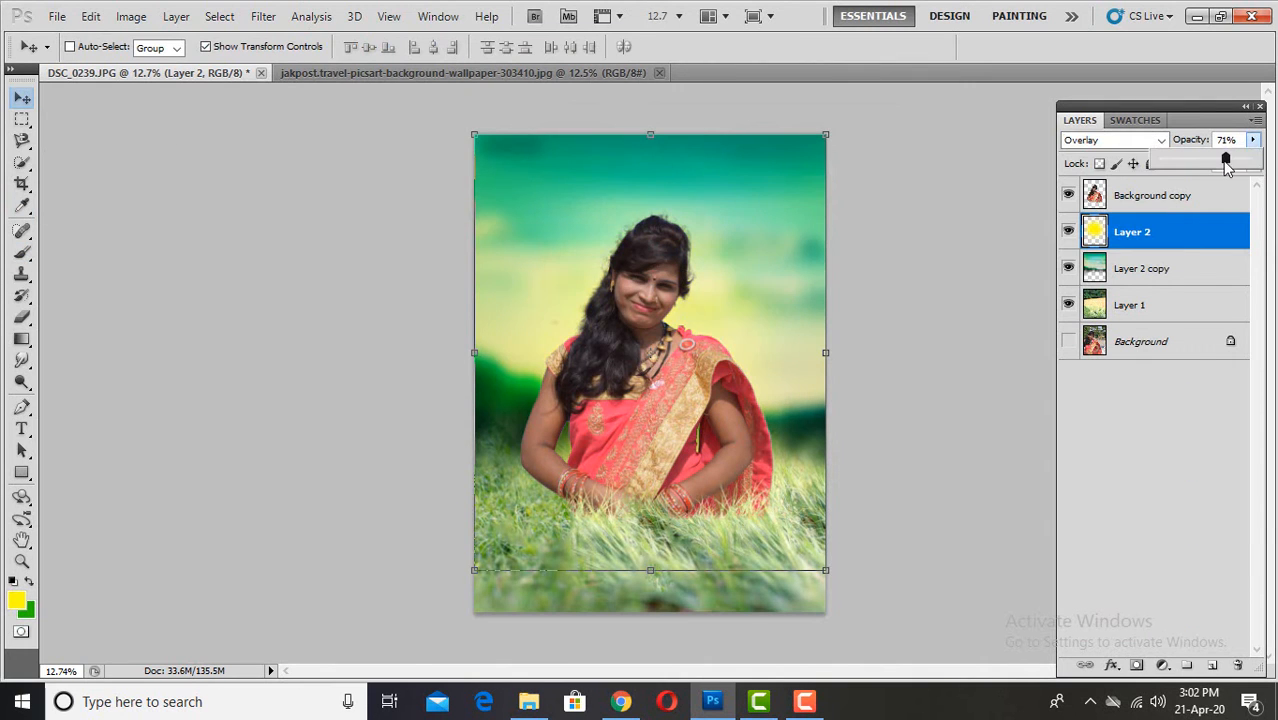
pyautogui.click(885, 243)
# Apply Match Color to the grass on Layer 1 with the Neutralize option enabled.
pyautogui.click(1135, 305)
pyautogui.hotkey('ctrl', 'b')
pyautogui.click(1213, 294)
pyautogui.click(131, 16)
pyautogui.click(430, 433)
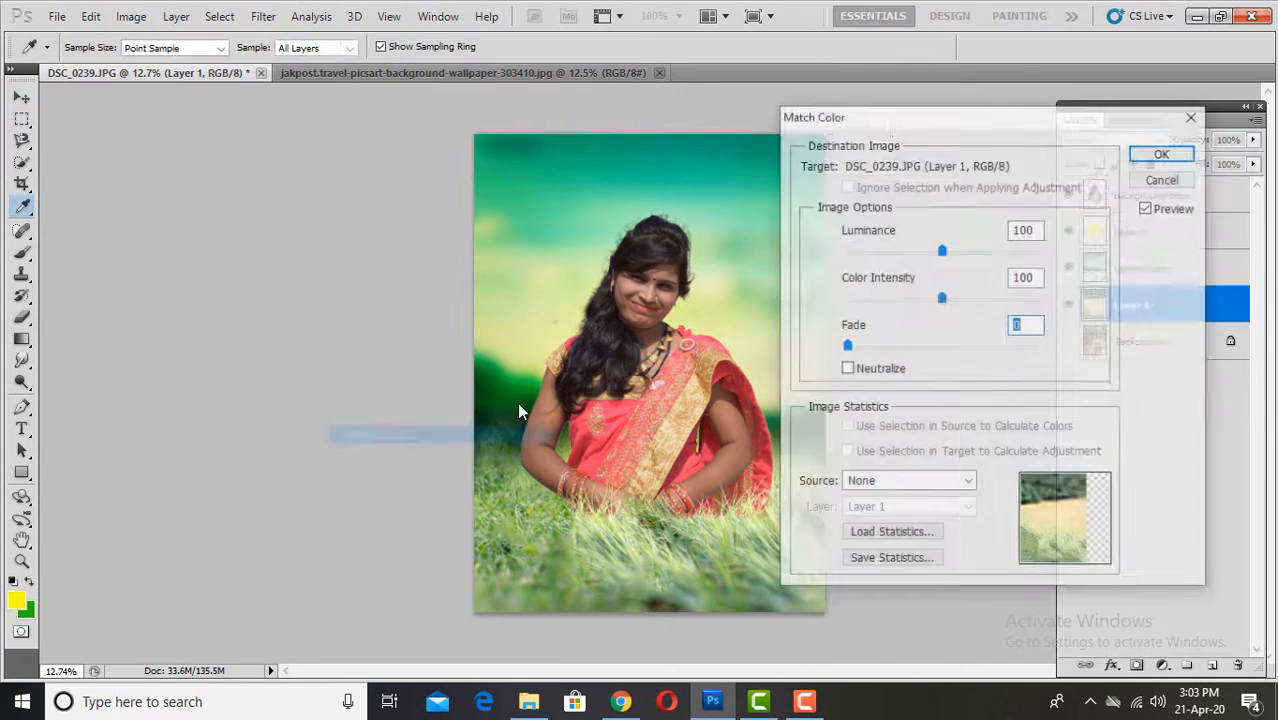
pyautogui.click(848, 369)
pyautogui.moveTo(859, 118); pyautogui.dragTo(814, 109)
pyautogui.click(1126, 155)
# Shift Layer 1's shadows toward yellow in Color Balance with a yellow-blue level of -24.
pyautogui.hotkey('ctrl', 'b')
pyautogui.click(873, 405)
pyautogui.moveTo(1017, 357); pyautogui.dragTo(991, 360)
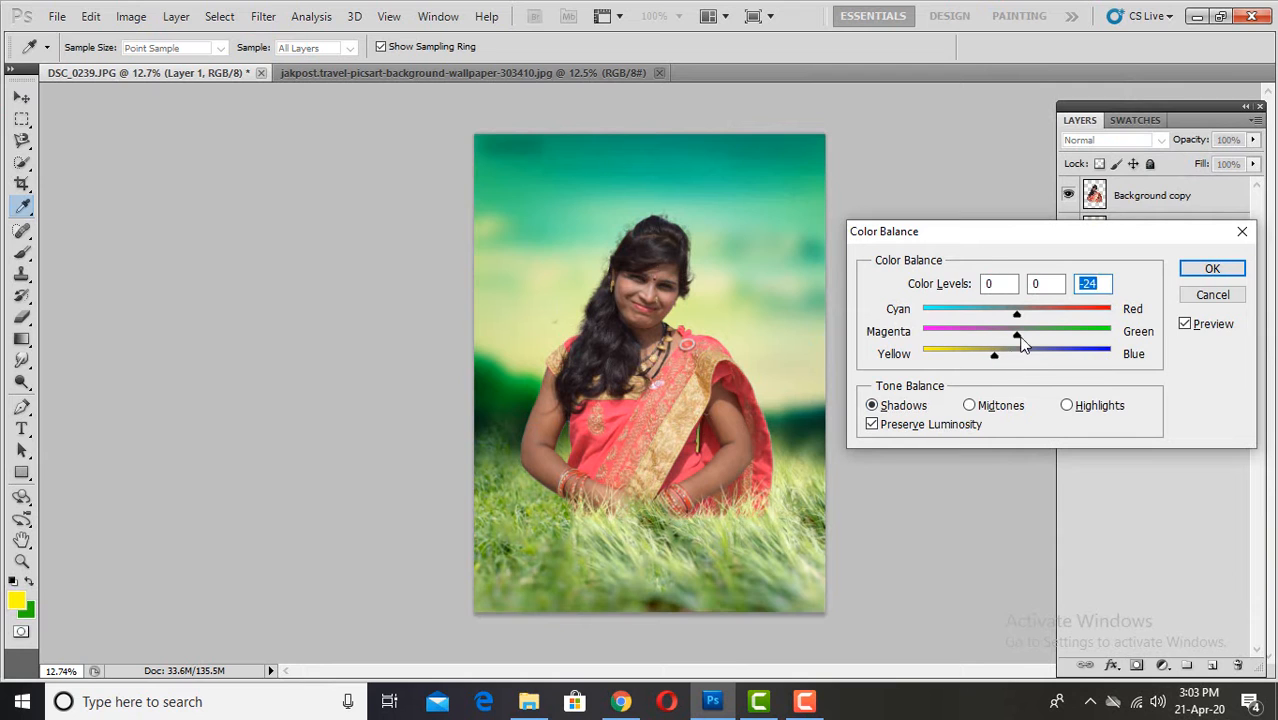
pyautogui.click(1212, 268)
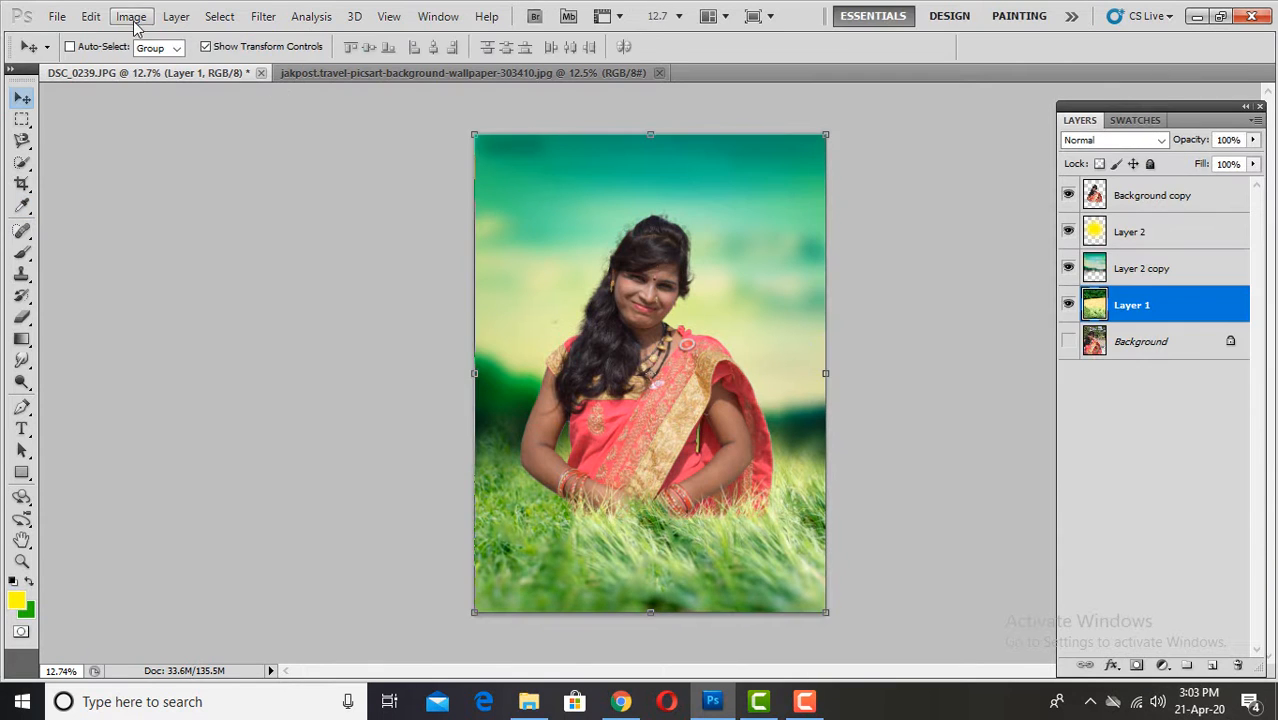
# Set Layer 1's exposure to -0.24, offset to -0.0184 and gamma correction to 0.93.
pyautogui.click(131, 17)
pyautogui.click(390, 117)
pyautogui.moveTo(1040, 263); pyautogui.dragTo(1035, 264)
pyautogui.moveTo(1040, 311); pyautogui.dragTo(1035, 313)
pyautogui.moveTo(1040, 360); pyautogui.dragTo(1038, 363)
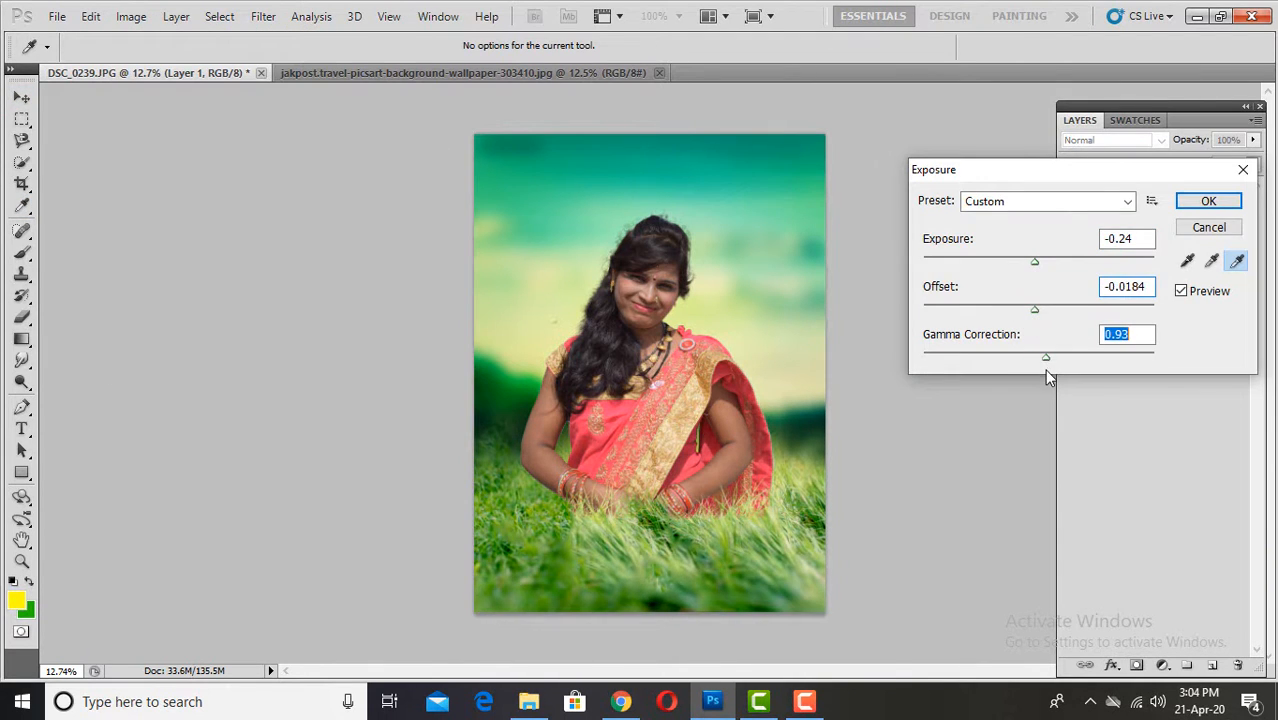
pyautogui.click(1208, 201)
# Brighten the grass highlights on Layer 1 with Levels by lowering the white input level.
pyautogui.hotkey('ctrl', 'l')
pyautogui.moveTo(355, 325); pyautogui.dragTo(329, 326)
pyautogui.click(422, 149)
pyautogui.press('alt')
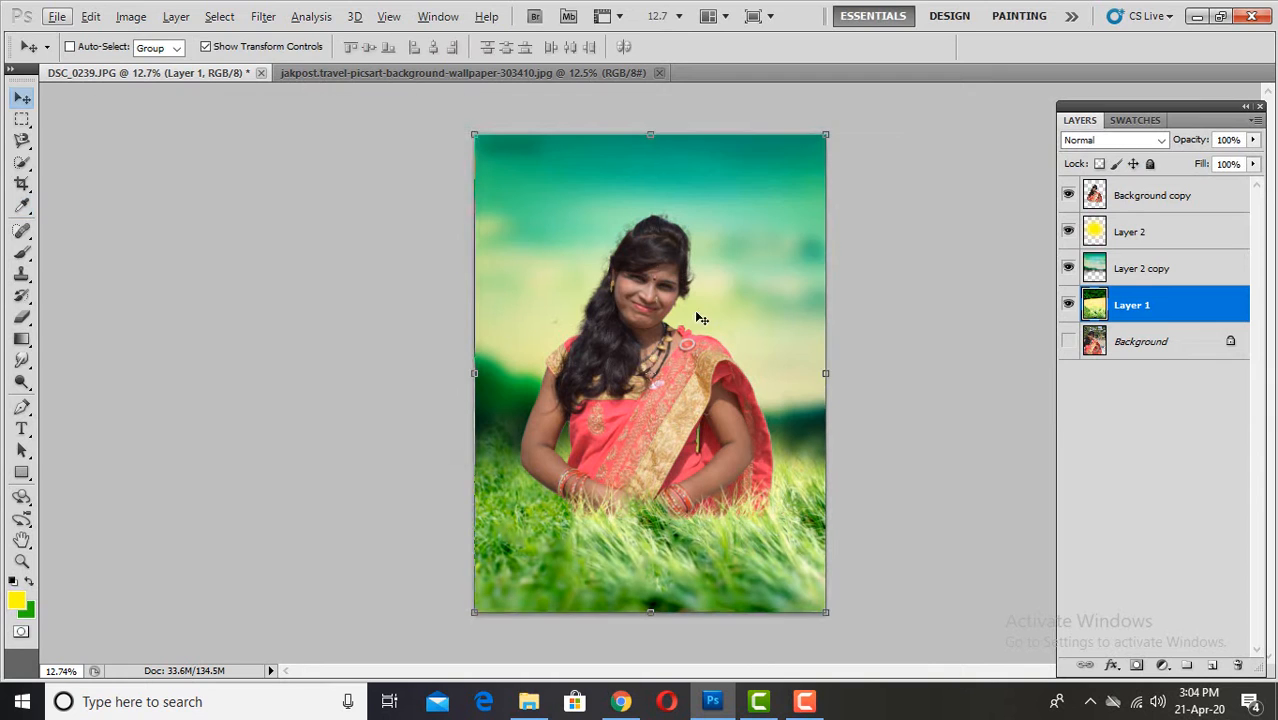
# Select Layer 2 copy and try a Color Balance shift toward yellow on it.
pyautogui.rightClick(764, 188)
pyautogui.click(802, 219)
pyautogui.hotkey('ctrl', 'b')
pyautogui.moveTo(1017, 357); pyautogui.dragTo(991, 360)
pyautogui.click(873, 405)
pyautogui.moveTo(1017, 314)
pyautogui.mouseDown()
pyautogui.moveTo(913, 336)
pyautogui.moveTo(1015, 332)
pyautogui.mouseUp()
pyautogui.click(1212, 294)
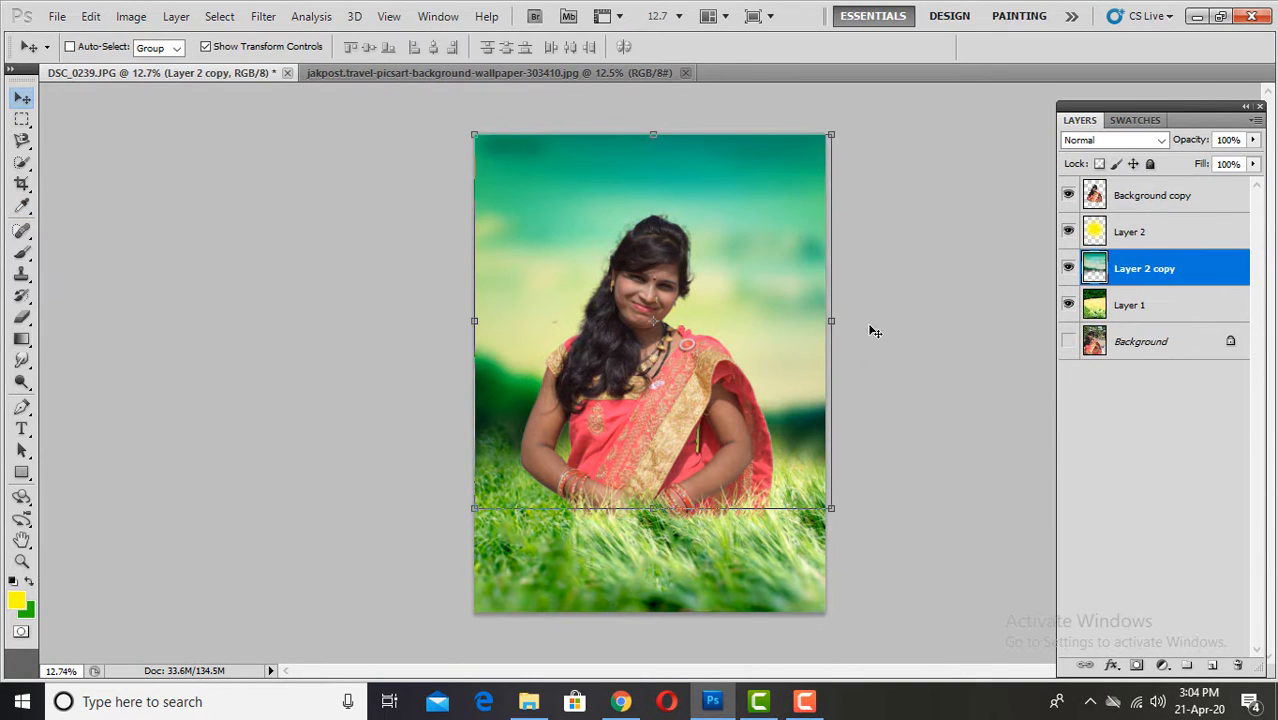
# Add a new layer above Layer 2 copy and paint a soft cyan dab at the sky's left edge.
pyautogui.click(1212, 665)
pyautogui.click(17, 600)
pyautogui.click(827, 154)
pyautogui.click(494, 299)
# Set the cyan layer to Screen blending and paint another cyan dab at the sky's right edge.
pyautogui.click(1160, 140)
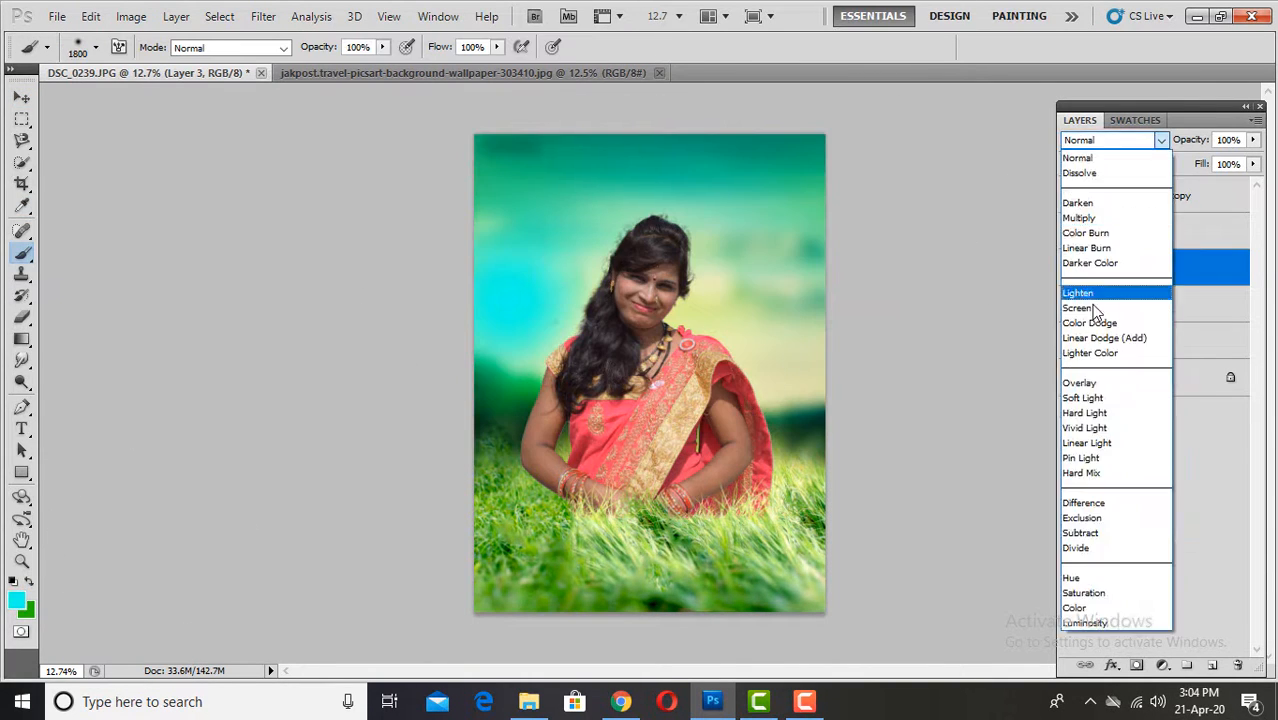
pyautogui.click(1093, 309)
pyautogui.click(821, 343)
pyautogui.click(1160, 140)
pyautogui.press('Escape')
# Set the foreground color to red (ff0000) and paint it across the sky around the woman's head on Layer 3.
pyautogui.click(17, 600)
pyautogui.moveTo(666, 212); pyautogui.dragTo(663, 394)
pyautogui.click(824, 151)
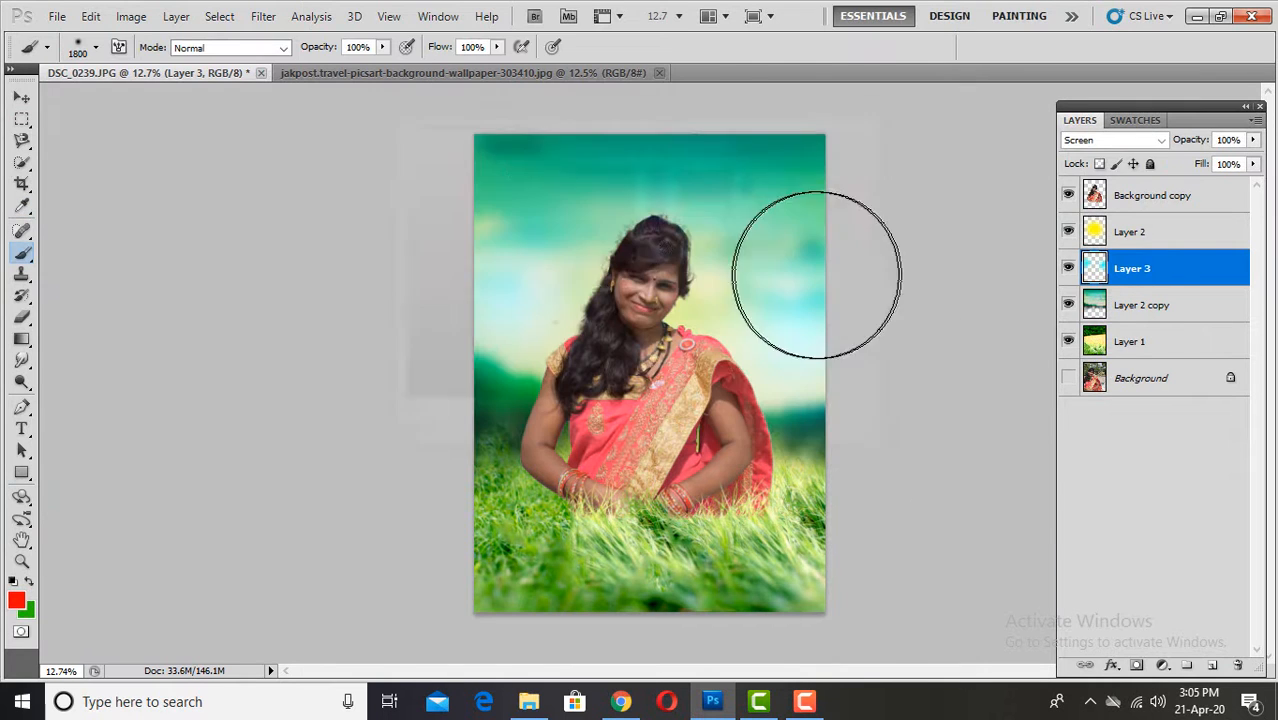
pyautogui.click(705, 160)
pyautogui.hotkey('ctrl', 'z')
pyautogui.click(578, 236)
pyautogui.moveTo(598, 232); pyautogui.dragTo(744, 262)
pyautogui.scroll(-2, 893, 397)
# Change the foreground color to a dark blue swatch.
pyautogui.click(17, 600)
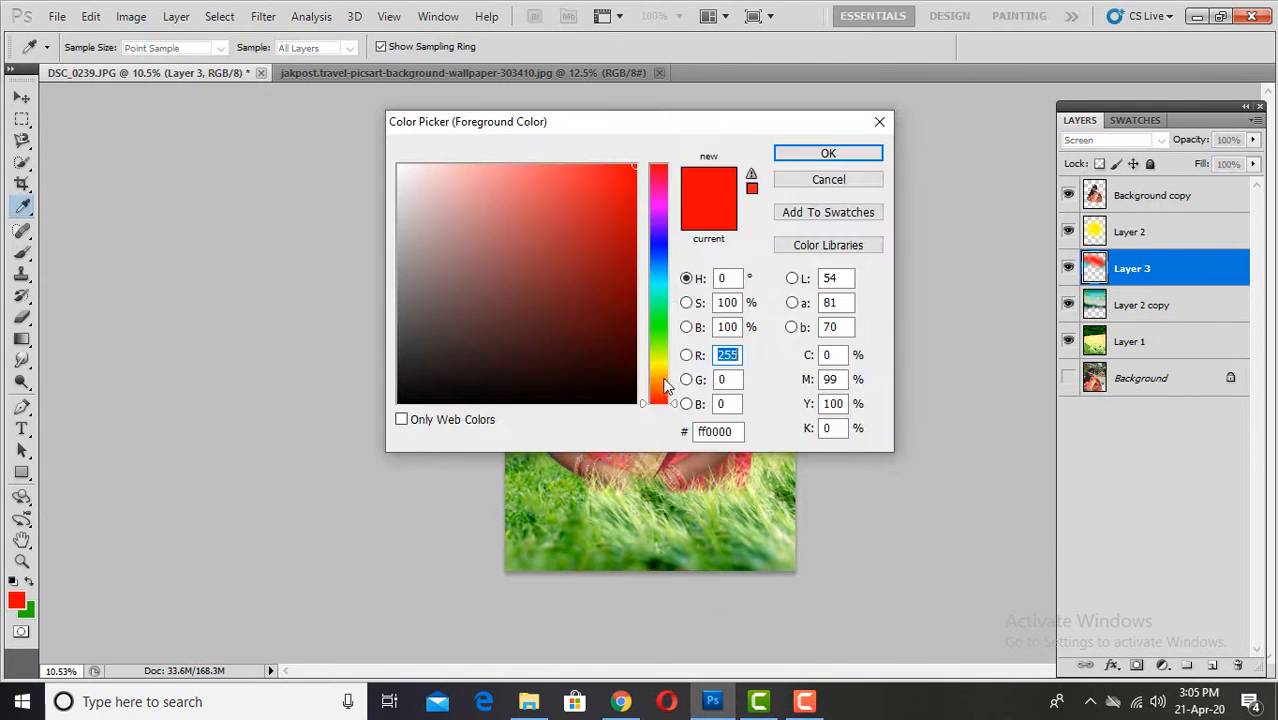
pyautogui.click(830, 177)
pyautogui.click(1136, 120)
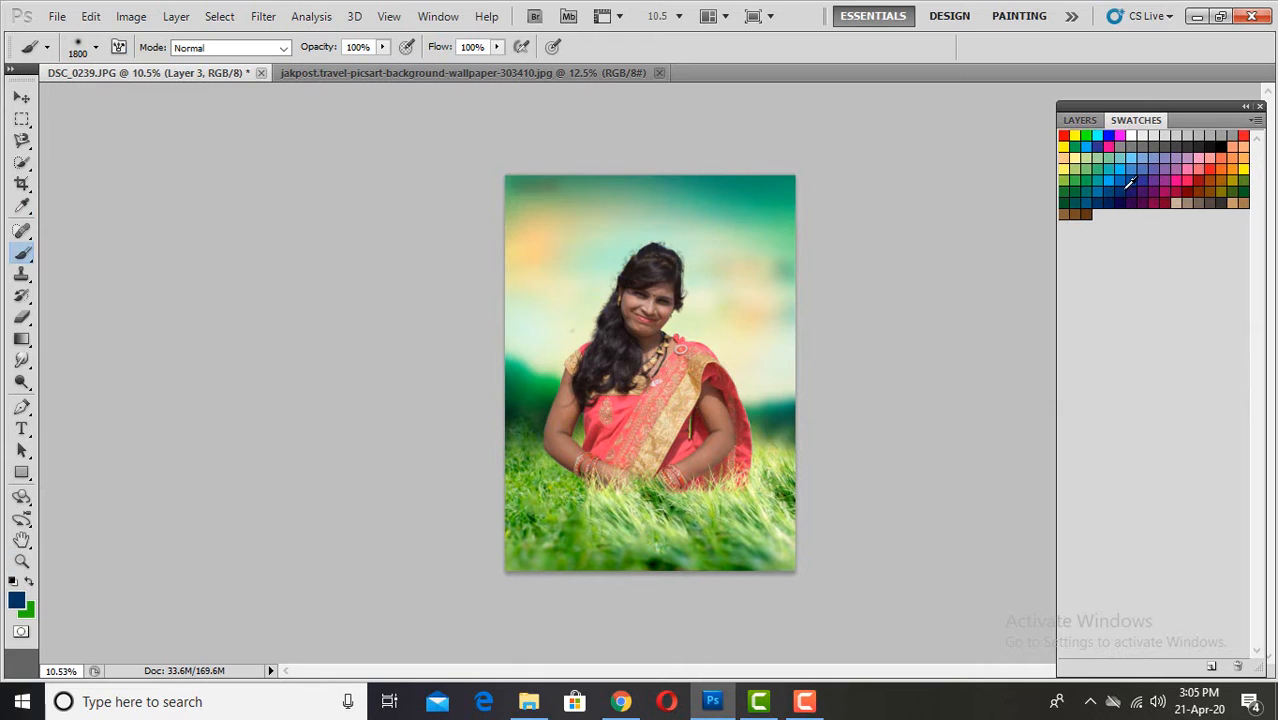
pyautogui.click(1080, 120)
# Compare Overlay, Soft Light and Multiply on Layer 3 and settle on Lighten blending with reduced opacity.
pyautogui.click(1160, 140)
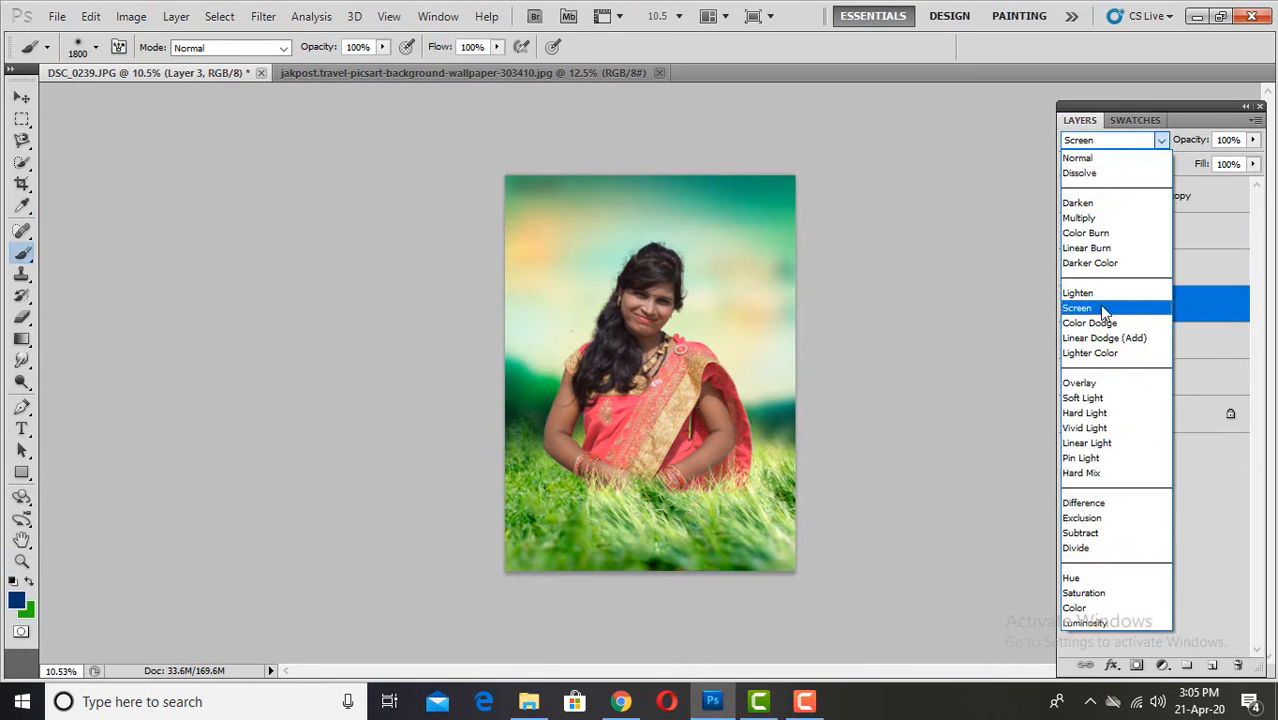
pyautogui.click(1090, 383)
pyautogui.click(1127, 142)
pyautogui.click(1090, 398)
pyautogui.click(1135, 142)
pyautogui.click(1090, 218)
pyautogui.click(1158, 140)
pyautogui.click(1090, 293)
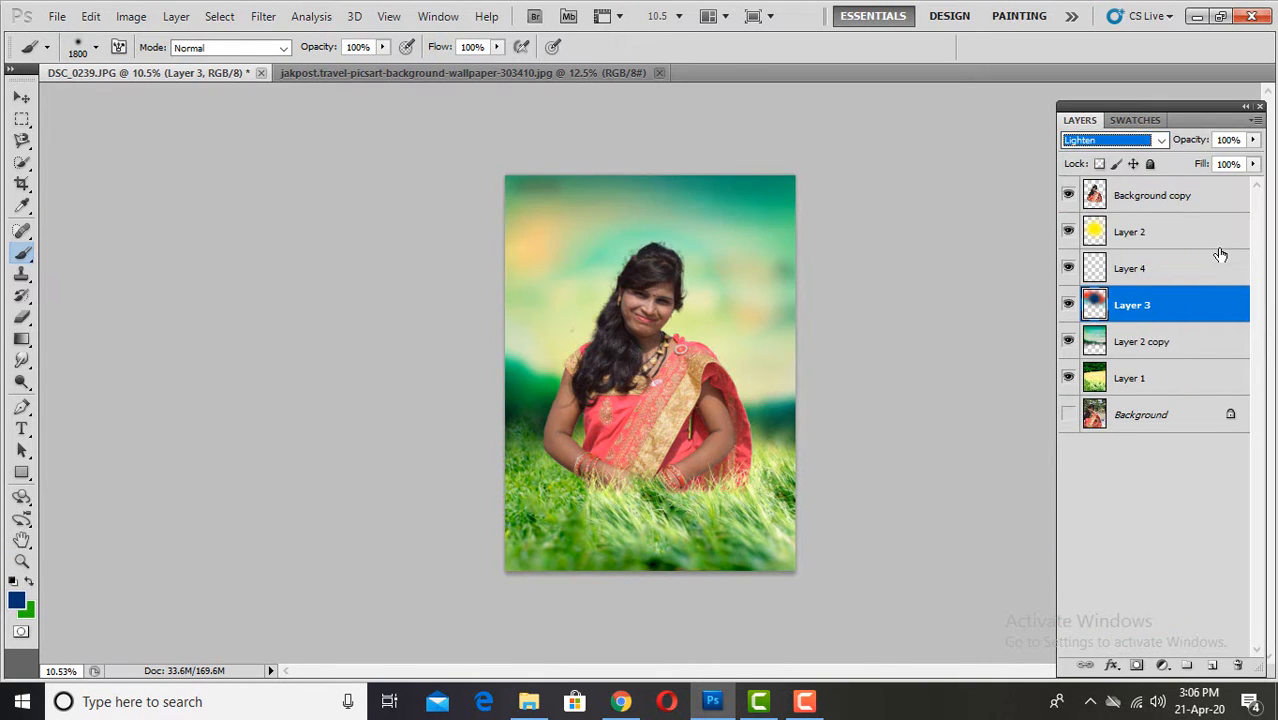
pyautogui.moveTo(1253, 140); pyautogui.dragTo(1227, 166)
# Erase the leftover background fringe along the long-hair side of the woman on the Background copy layer.
pyautogui.click(22, 97)
pyautogui.rightClick(652, 383)
pyautogui.click(705, 392)
pyautogui.scroll(17, 663, 282)
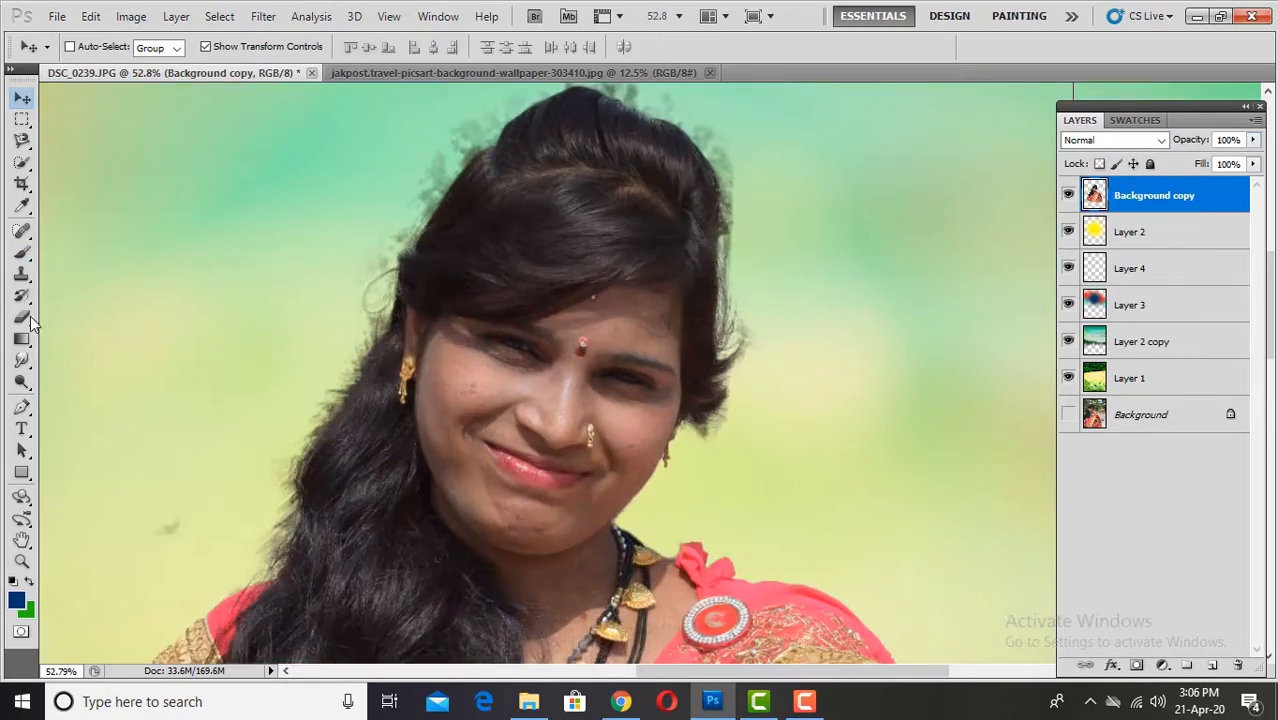
pyautogui.click(23, 317)
pyautogui.rightClick(524, 313)
pyautogui.click(551, 427)
pyautogui.scroll(10, 490, 345)
pyautogui.moveTo(446, 266); pyautogui.dragTo(335, 465)
pyautogui.moveTo(223, 590); pyautogui.dragTo(490, 277)
pyautogui.moveTo(450, 600)
pyautogui.mouseDown()
pyautogui.moveTo(445, 150)
pyautogui.moveTo(418, 400)
pyautogui.mouseUp()
pyautogui.scroll(-5, 450, 300)
pyautogui.scroll(-5, 400, 430)
# Erase the remaining fringe around the crown and the short-hair side of the woman's head.
pyautogui.scroll(5, 684, 134)
pyautogui.scroll(3, 684, 134)
pyautogui.moveTo(480, 160); pyautogui.dragTo(555, 348)
pyautogui.moveTo(210, 415)
pyautogui.mouseDown()
pyautogui.moveTo(403, 254)
pyautogui.moveTo(760, 600)
pyautogui.moveTo(790, 215)
pyautogui.mouseUp()
pyautogui.moveTo(760, 600); pyautogui.dragTo(735, 210)
pyautogui.scroll(-17, 705, 340)
pyautogui.moveTo(620, 470); pyautogui.dragTo(667, 375)
pyautogui.scroll(2, 508, 419)
# Move the Layer 2 copy background slightly downward behind the woman.
pyautogui.click(22, 97)
pyautogui.scroll(-3, 547, 415)
pyautogui.click(1130, 232)
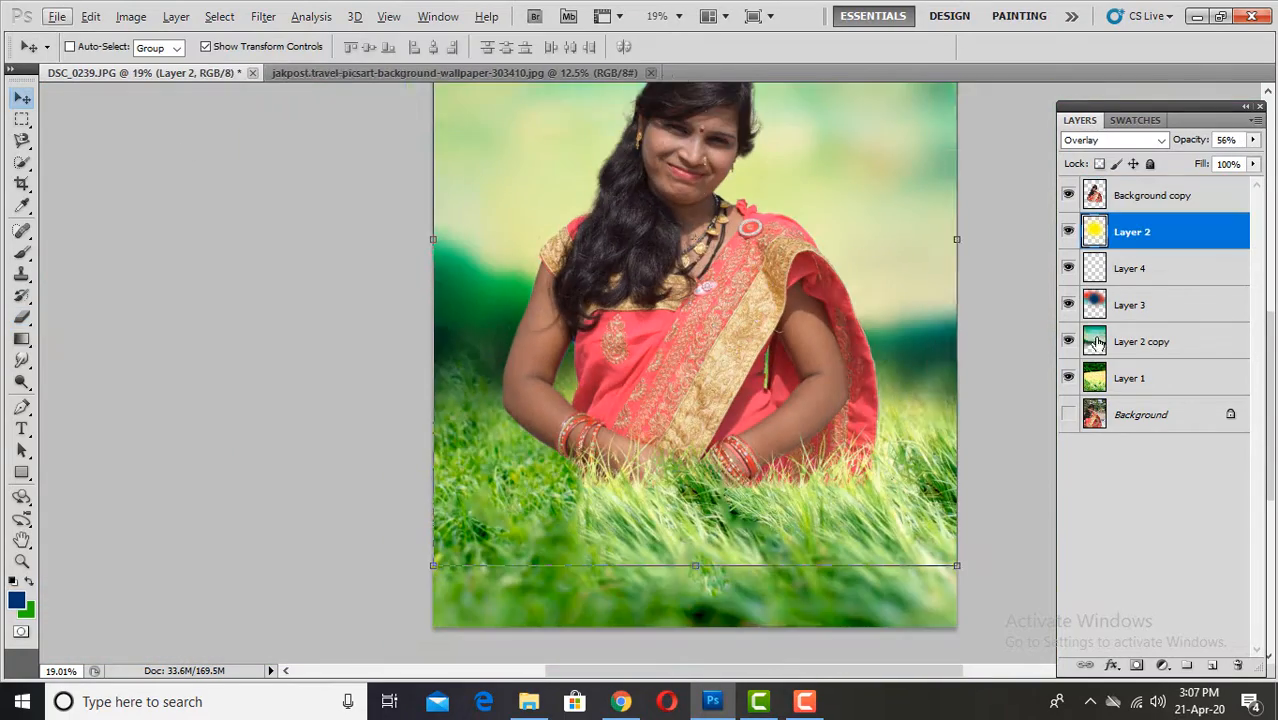
pyautogui.click(1142, 342)
pyautogui.moveTo(521, 287); pyautogui.dragTo(525, 308)
pyautogui.scroll(-4, 626, 421)
pyautogui.scroll(3, 630, 413)
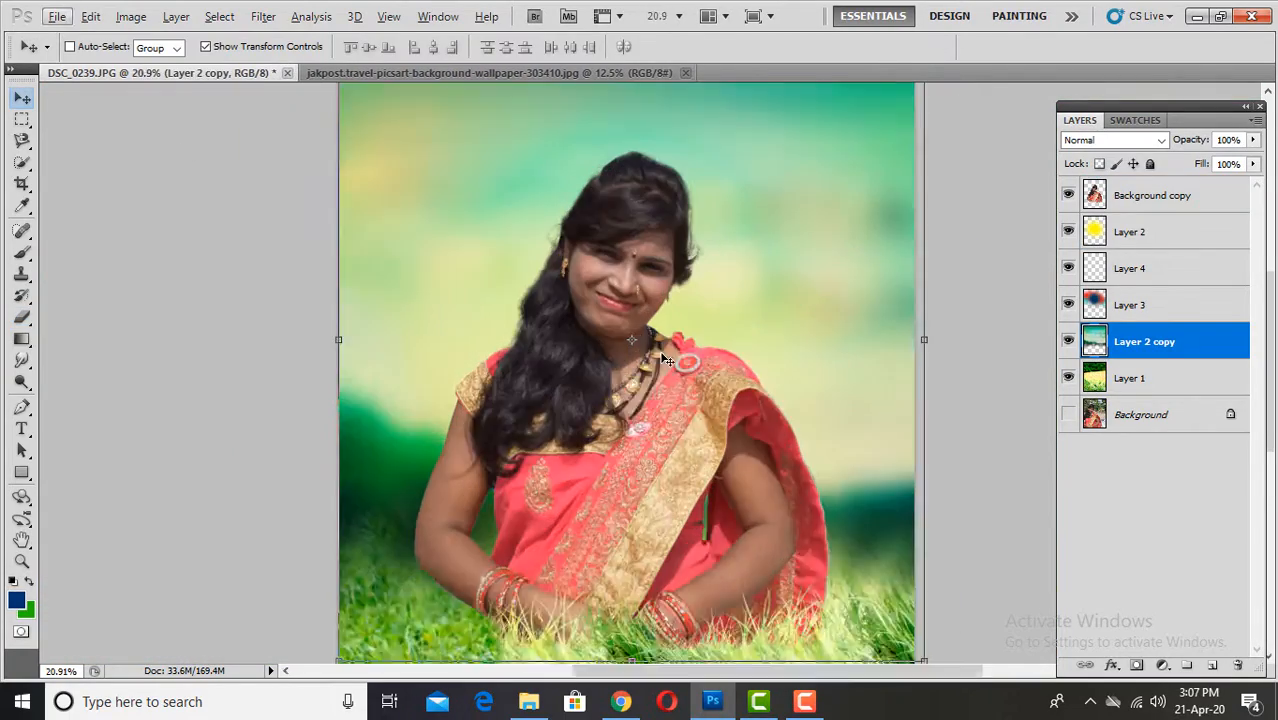
# Brighten the woman's Background copy layer slightly with a Curves adjustment.
pyautogui.click(1150, 195)
pyautogui.click(131, 17)
pyautogui.moveTo(165, 54)
pyautogui.click(372, 436)
pyautogui.click(1267, 229)
pyautogui.click(131, 17)
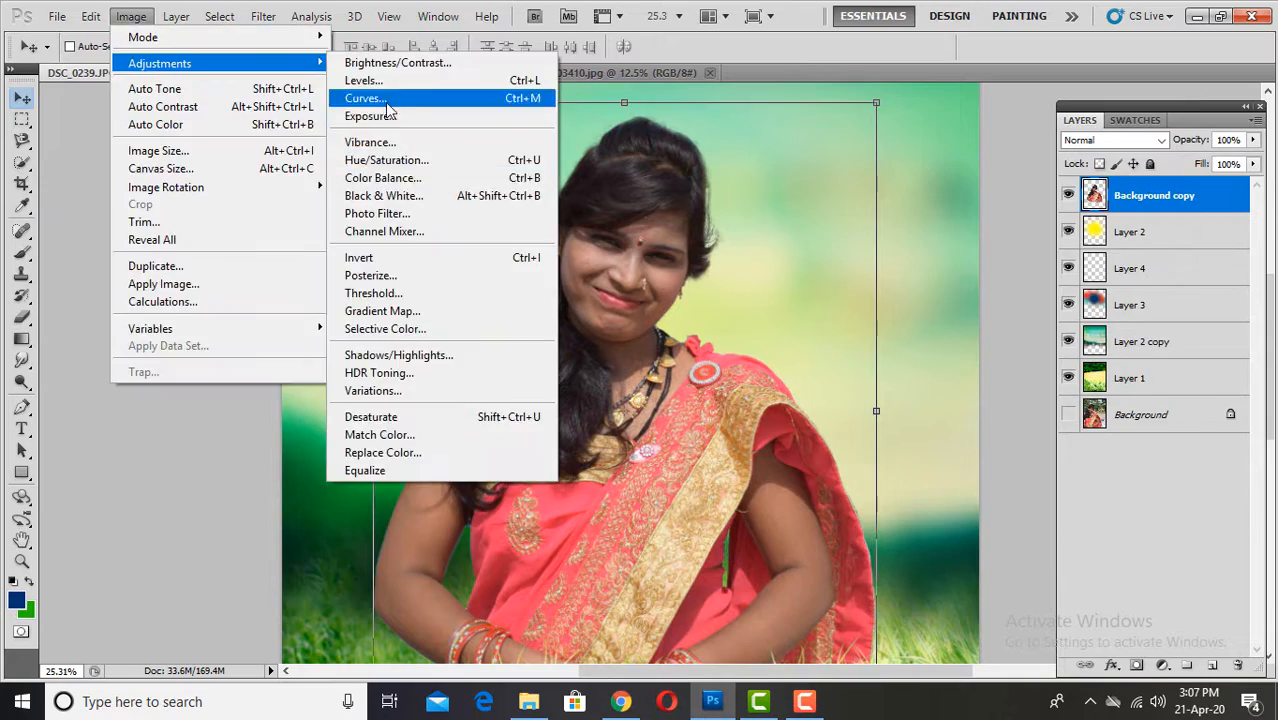
pyautogui.click(388, 98)
pyautogui.moveTo(1009, 291); pyautogui.dragTo(1003, 270)
pyautogui.click(1213, 123)
# Try an automatic Levels correction on the woman's layer.
pyautogui.scroll(-3, 652, 323)
pyautogui.scroll(1, 652, 323)
pyautogui.hotkey('ctrl', 'l')
pyautogui.click(422, 210)
pyautogui.click(422, 174)
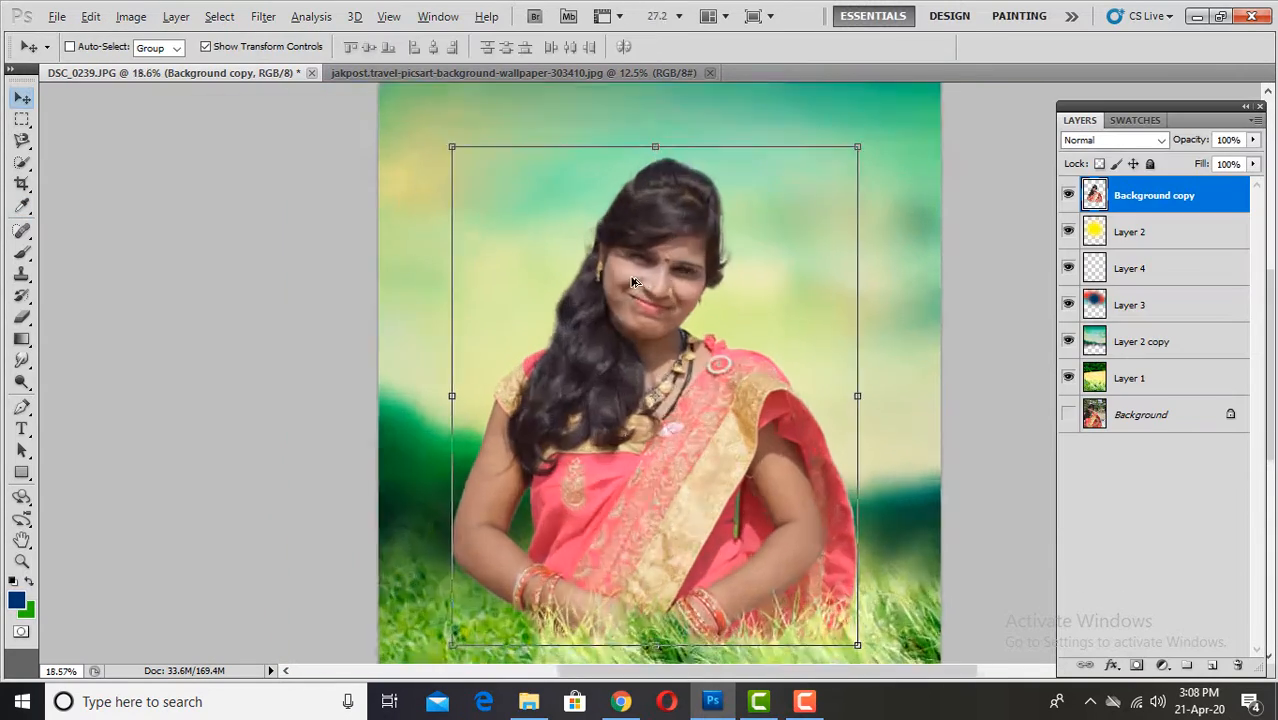
# Add a new layer directly above Layer 2 and fill it with black.
pyautogui.click(1130, 232)
pyautogui.click(1212, 665)
pyautogui.click(131, 17)
pyautogui.moveTo(232, 70)
pyautogui.moveTo(91, 17)
pyautogui.click(130, 285)
pyautogui.click(677, 212)
pyautogui.click(600, 351)
pyautogui.click(743, 197)
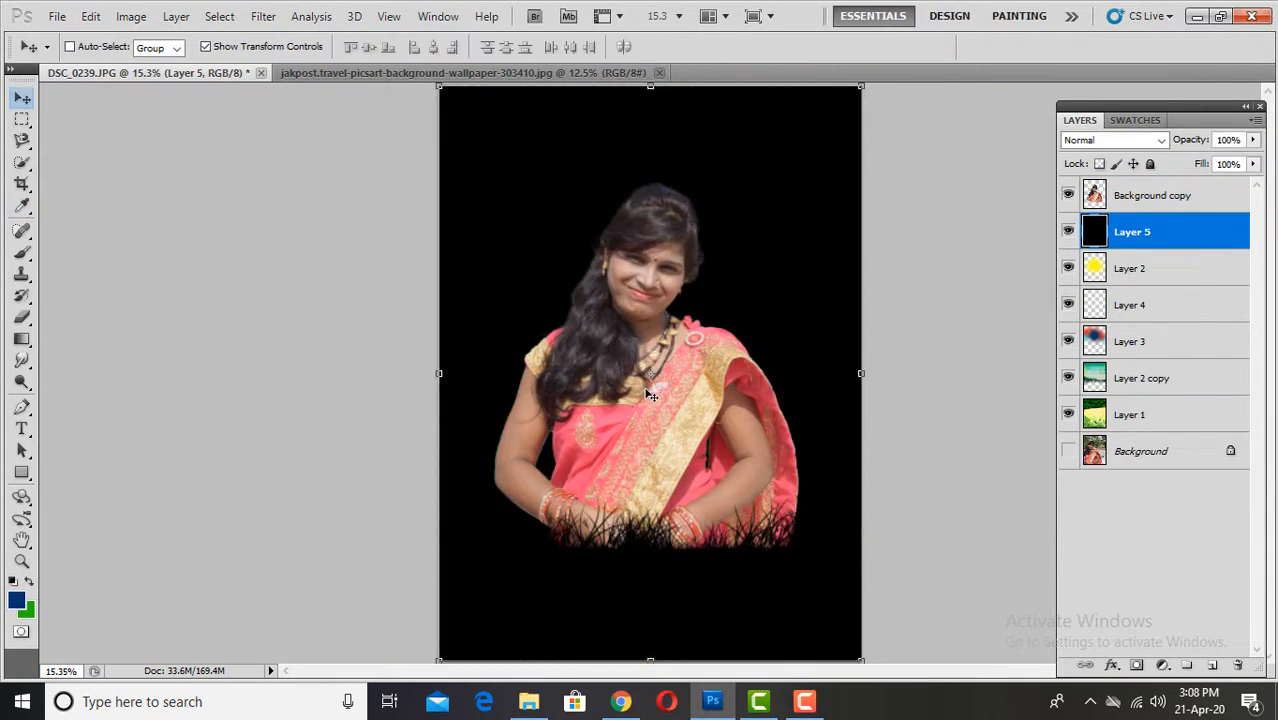
# Reduce the black layer's opacity to 12%.
pyautogui.click(1253, 140)
pyautogui.moveTo(1253, 161); pyautogui.dragTo(1171, 161)
pyautogui.scroll(-1, 930, 297)
# Brighten the highlights of the woman's Background copy layer with a manual Levels adjustment.
pyautogui.click(1152, 196)
pyautogui.scroll(3, 688, 368)
pyautogui.hotkey('ctrl', 'l')
pyautogui.click(422, 208)
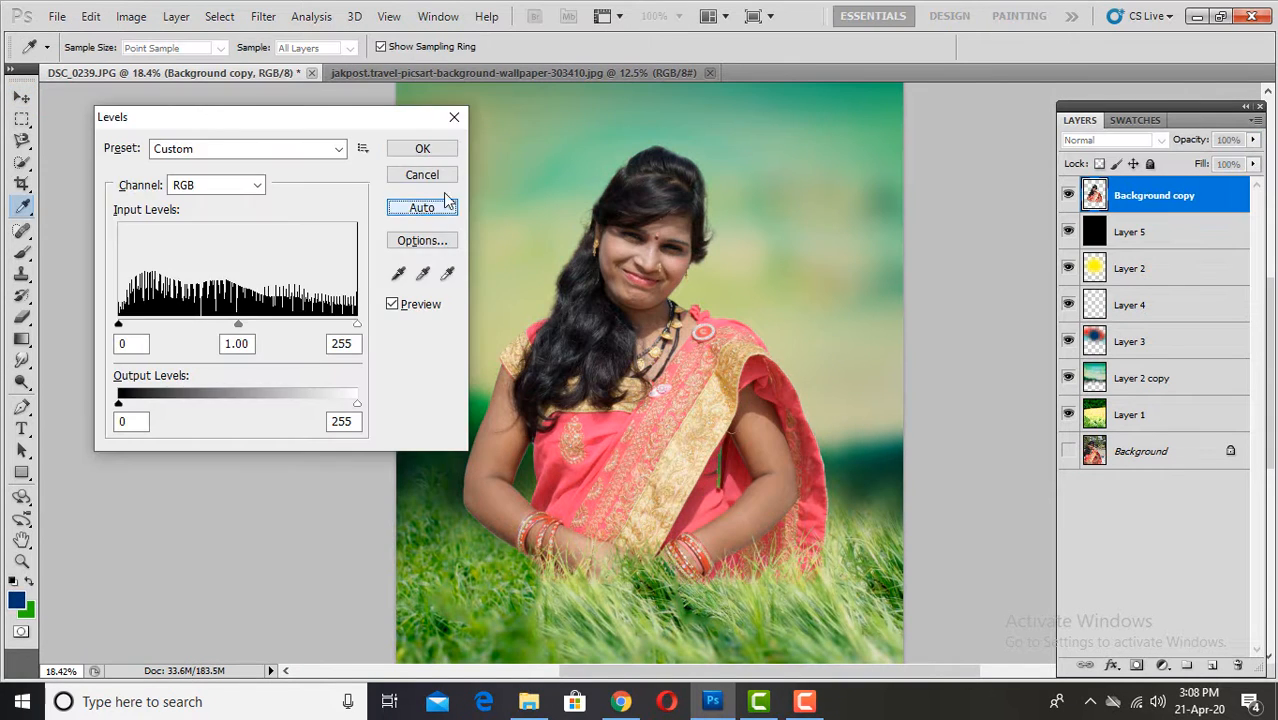
pyautogui.click(424, 175)
pyautogui.hotkey('ctrl', 'l')
pyautogui.moveTo(357, 324); pyautogui.dragTo(321, 324)
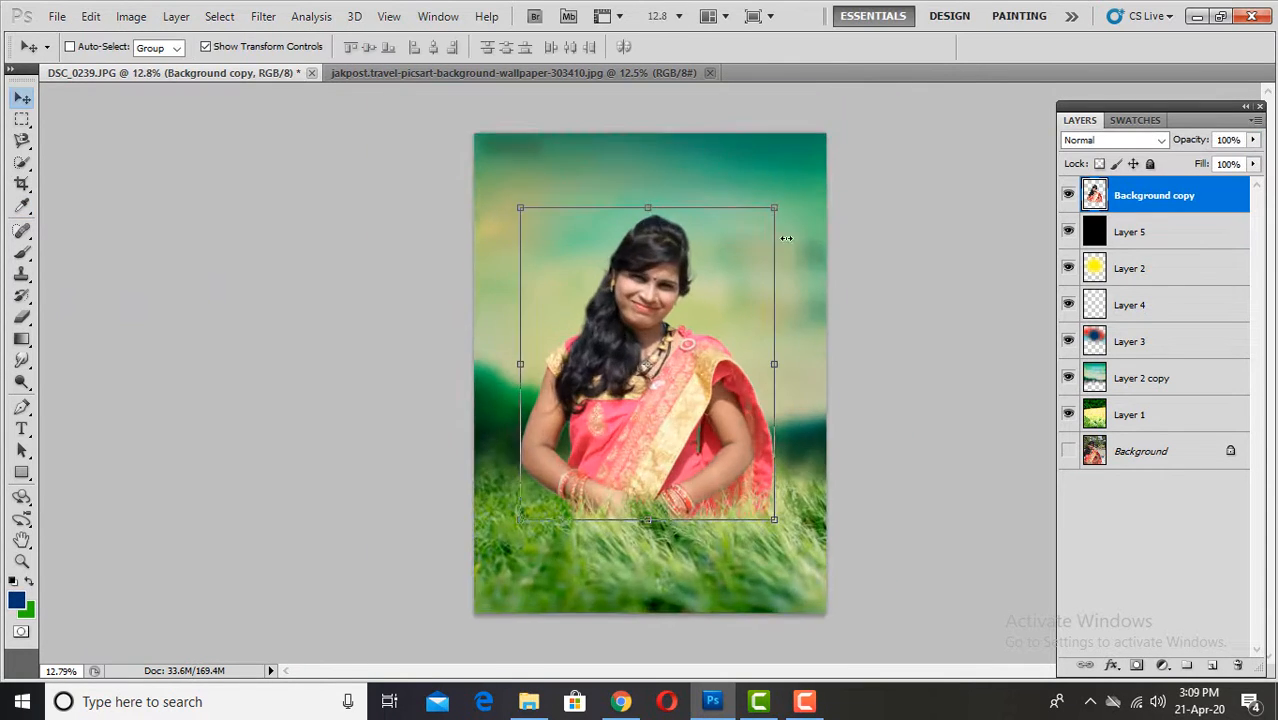
pyautogui.click(1200, 231)
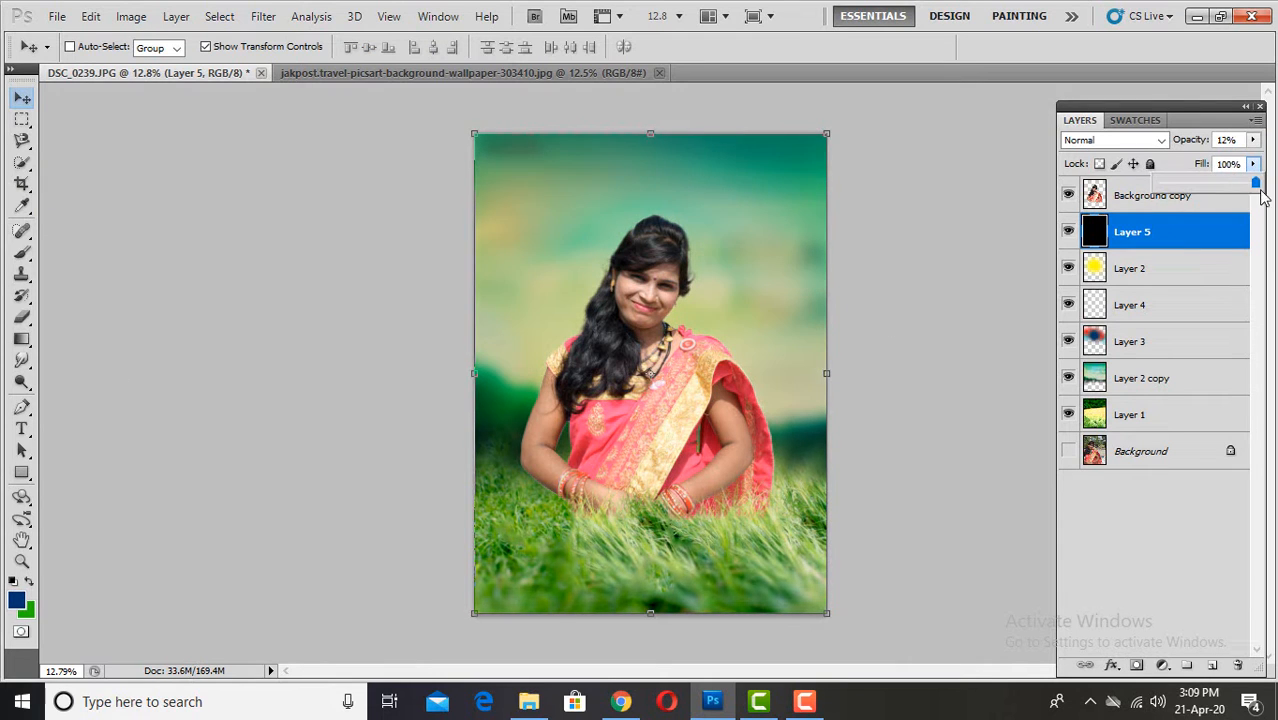
pyautogui.scroll(4, 808, 401)
pyautogui.scroll(-1, 808, 401)
# Apply an image color adjustment to the Layer 2 copy background layer.
pyautogui.click(1144, 378)
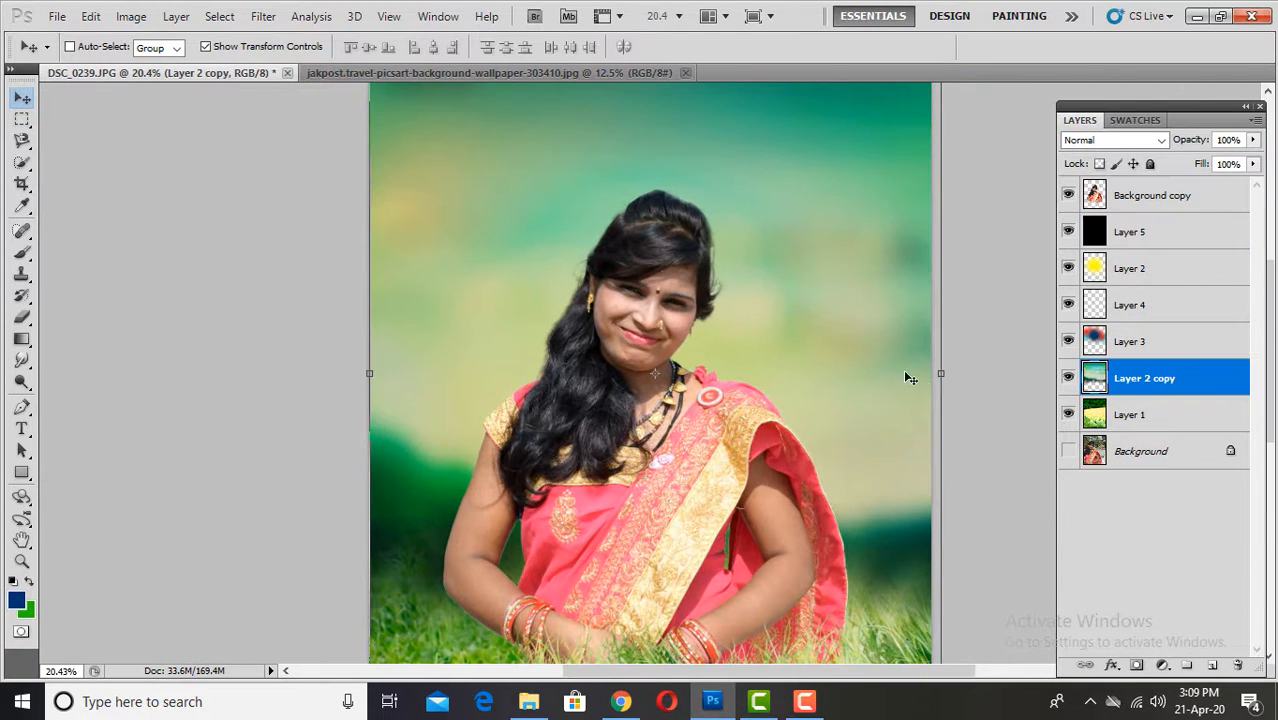
pyautogui.click(131, 16)
pyautogui.moveTo(160, 63)
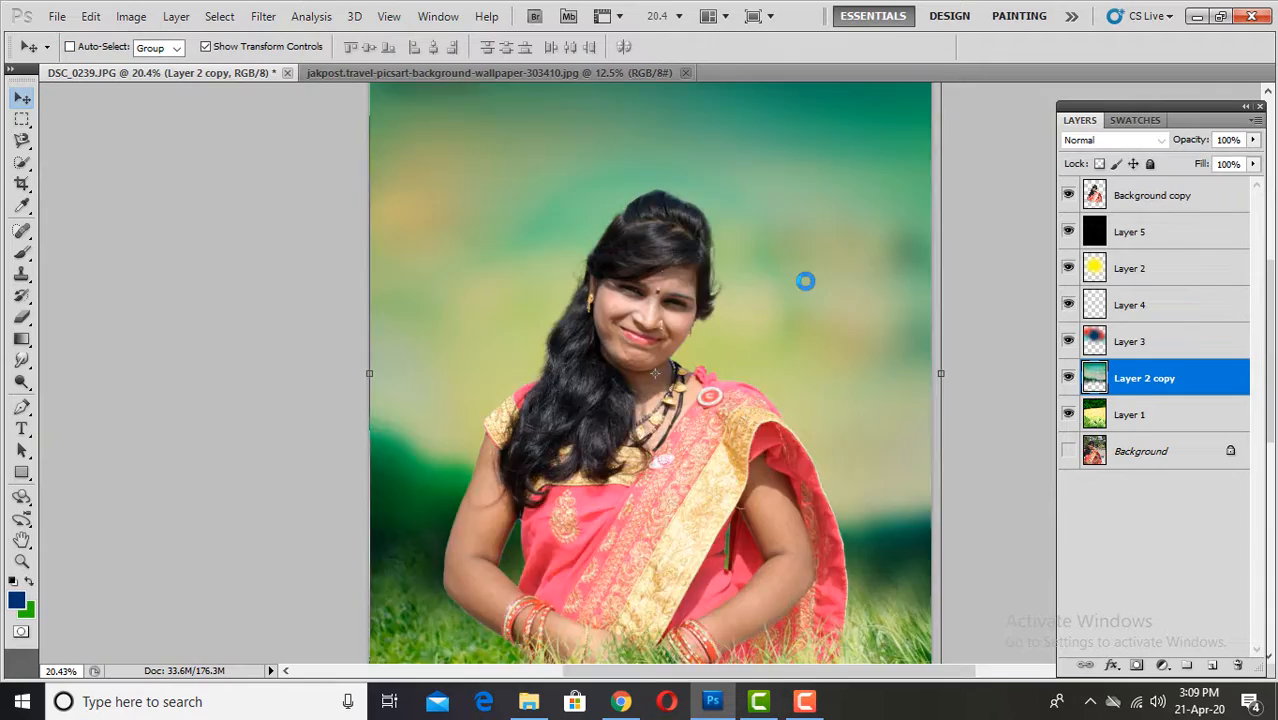
# Shift the Background copy layer's midtones slightly toward yellow with Color Balance.
pyautogui.hotkey('ctrl', '-')
pyautogui.hotkey('ctrl', '-')
pyautogui.hotkey('ctrl', '-')
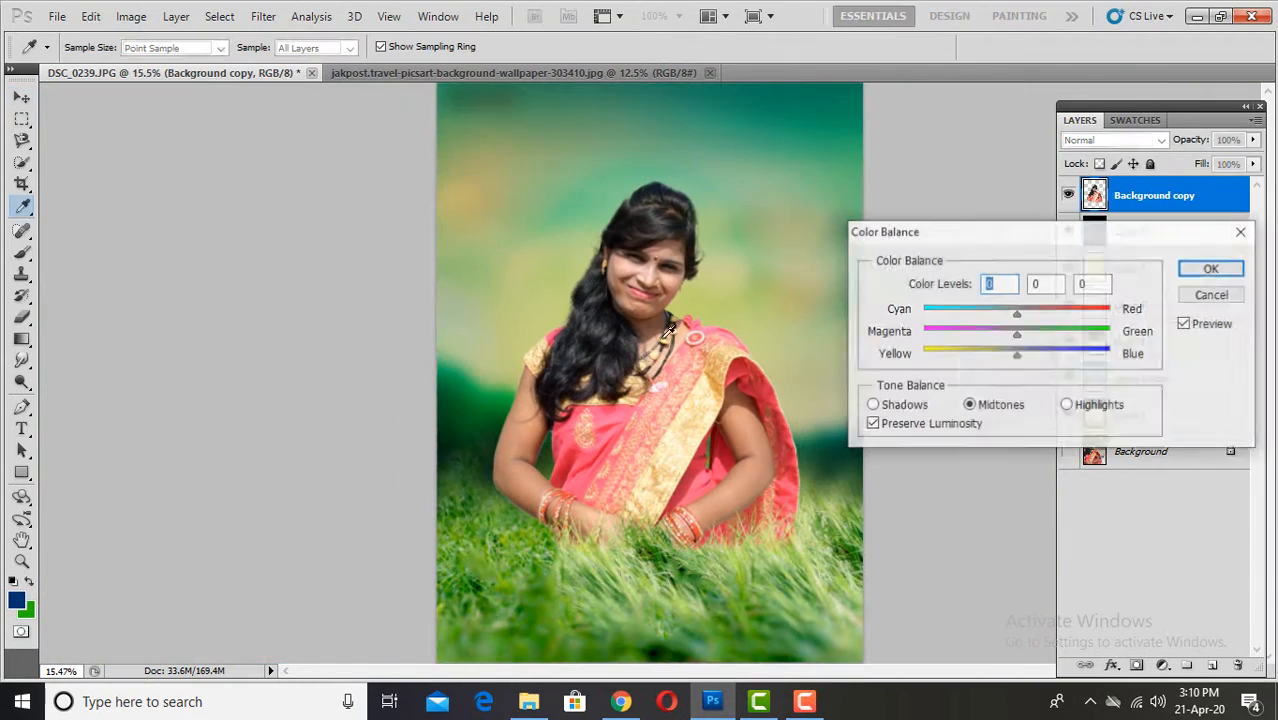
pyautogui.moveTo(1012, 361); pyautogui.dragTo(1008, 365)
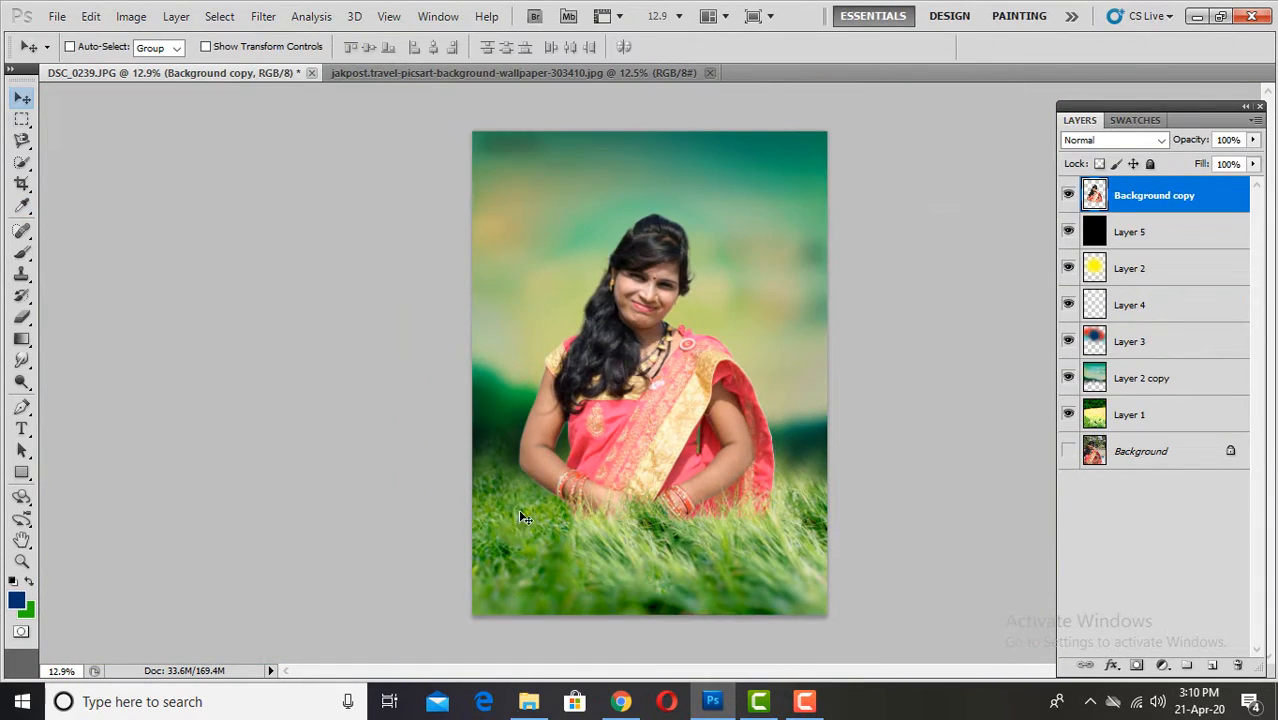
# Smooth the woman's facial skin with the Smudge tool at brush size 71 and 18% strength.
pyautogui.scroll(5, 652, 350)
pyautogui.scroll(-4, 659, 395)
pyautogui.scroll(5, 652, 338)
pyautogui.scroll(3, 652, 345)
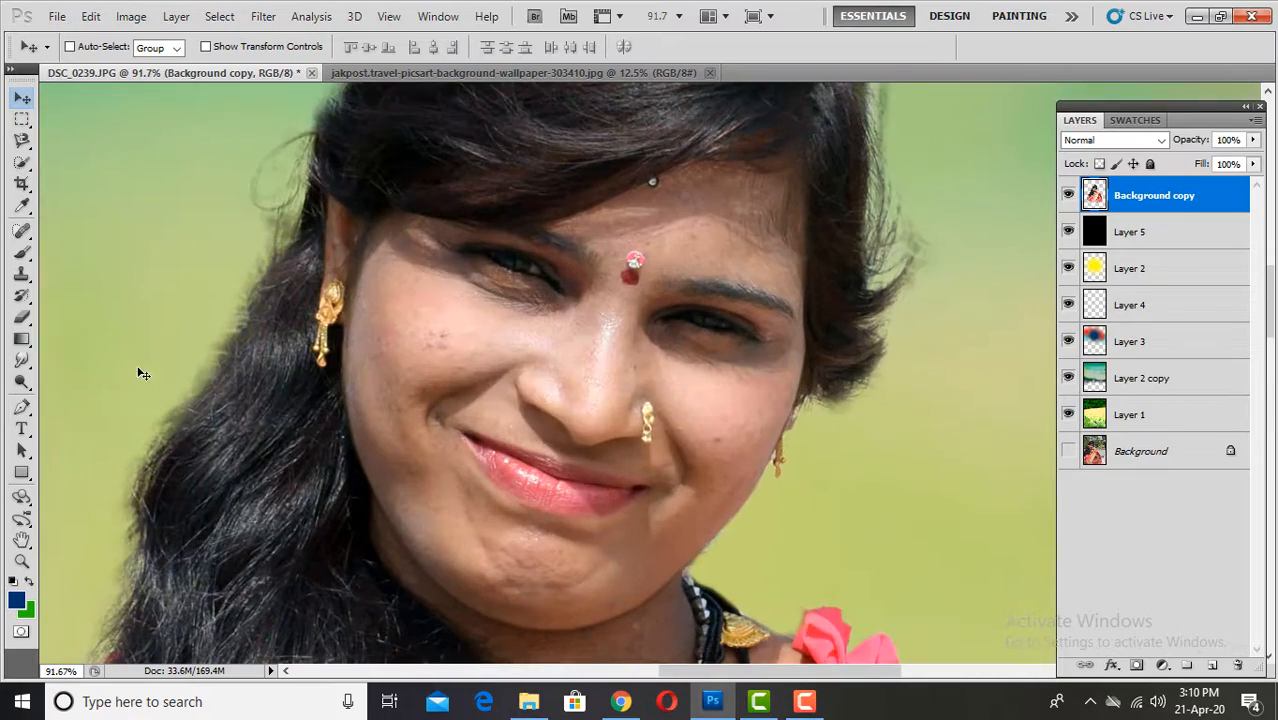
pyautogui.press('r')
pyautogui.rightClick(526, 353)
pyautogui.scroll(-6, 420, 508)
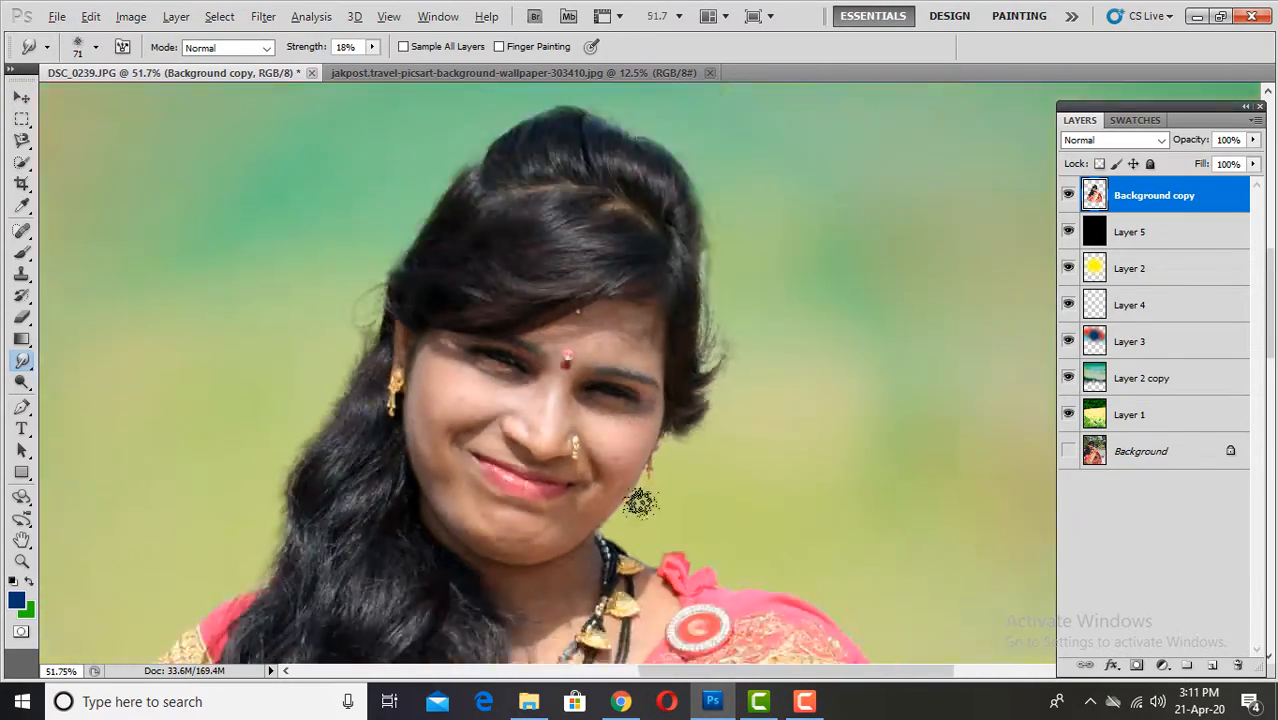
pyautogui.scroll(6, 615, 480)
pyautogui.scroll(1, 540, 300)
pyautogui.scroll(-7, 530, 375)
pyautogui.scroll(-5, 502, 378)
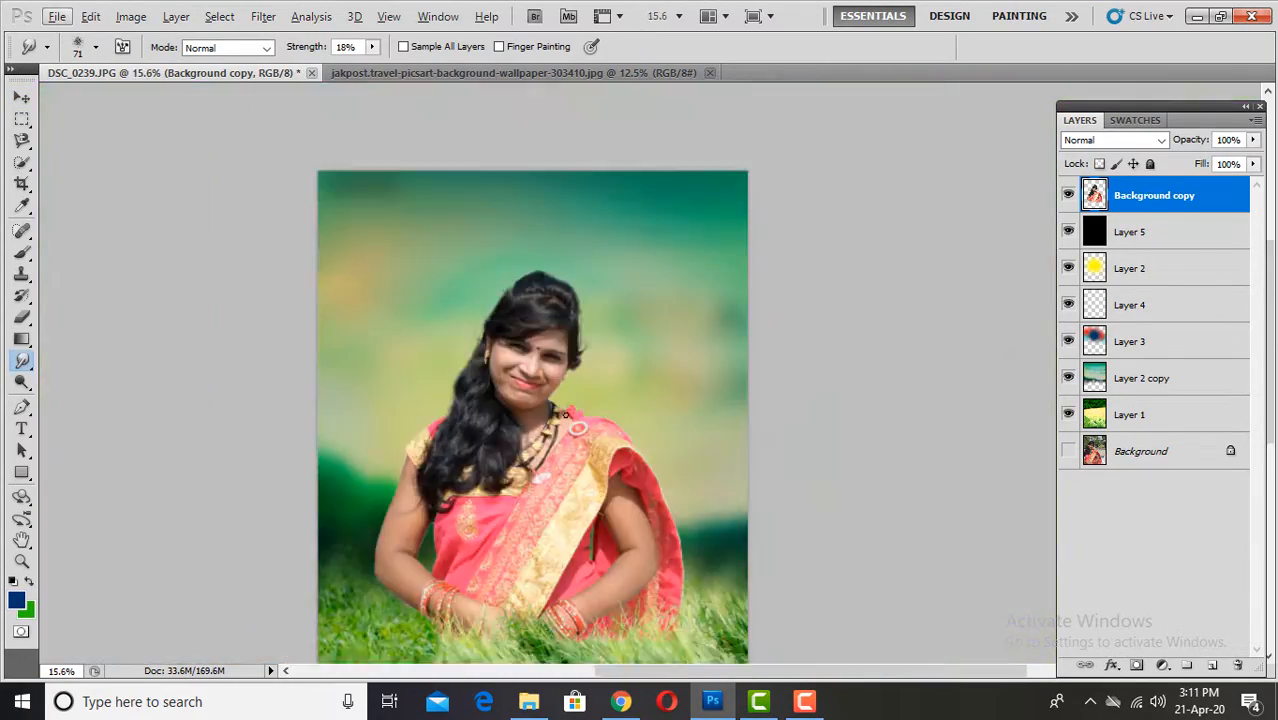
# Smooth the skin of the woman's arms and hands with the Smudge tool at size 100 and 18% strength.
pyautogui.scroll(4, 418, 386)
pyautogui.scroll(-3, 483, 463)
pyautogui.hscroll(5, 300, 480)
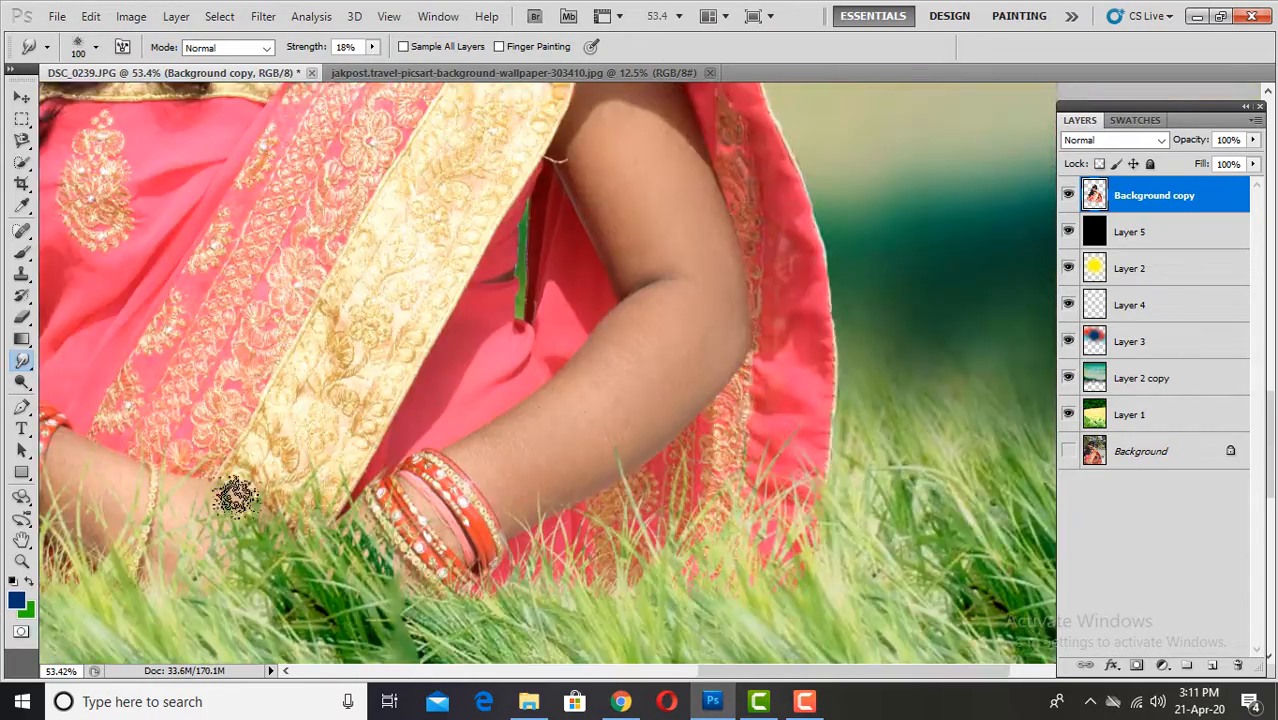
pyautogui.hscroll(-3, 234, 491)
pyautogui.hscroll(2, 772, 333)
pyautogui.scroll(3, 772, 333)
pyautogui.hscroll(1, 711, 385)
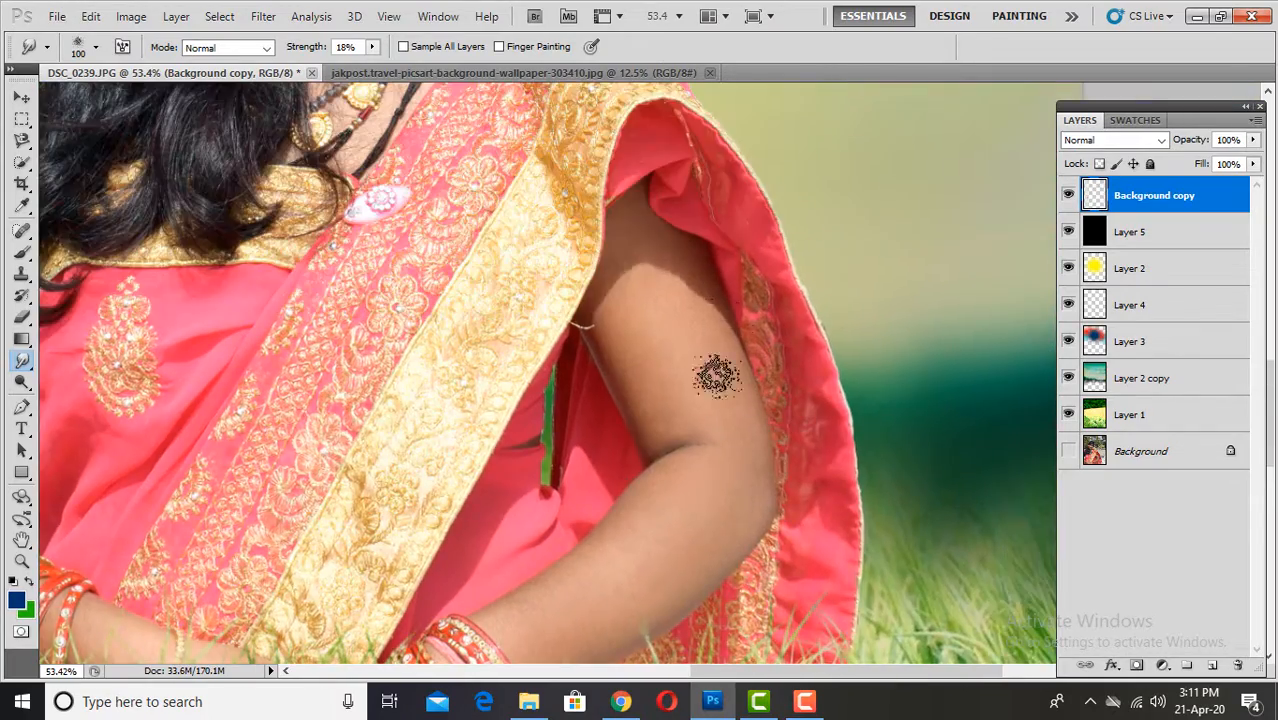
# Select a rectangle around the woman's head and upper chest and fill it with white on a new layer.
pyautogui.scroll(-4, 716, 376)
pyautogui.scroll(3, 660, 340)
pyautogui.press('m')
pyautogui.moveTo(526, 153); pyautogui.dragTo(800, 570)
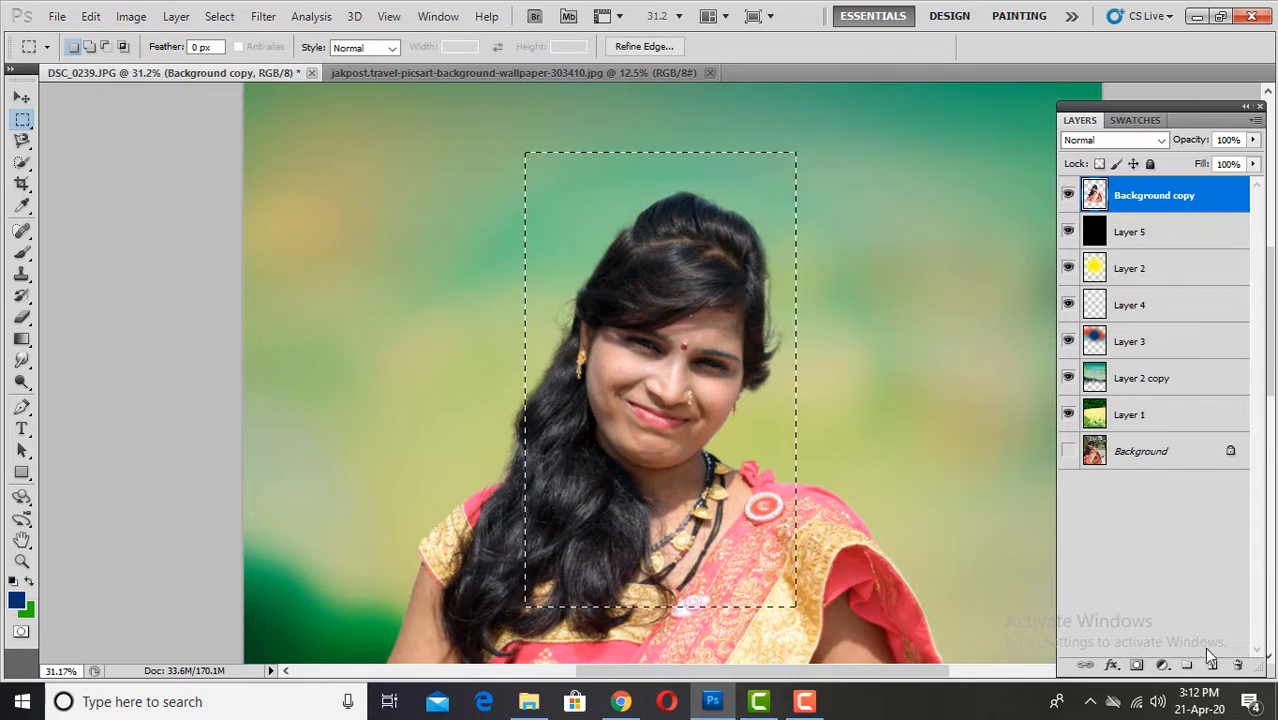
pyautogui.click(1211, 664)
pyautogui.hotkey('shift', 'F5')
pyautogui.click(645, 214)
pyautogui.click(742, 197)
# Set the white rectangle layer to Soft Light at 33% opacity and clip it to the Background copy layer.
pyautogui.click(1160, 140)
pyautogui.click(1100, 365)
pyautogui.click(819, 397)
pyautogui.scroll(-3, 819, 397)
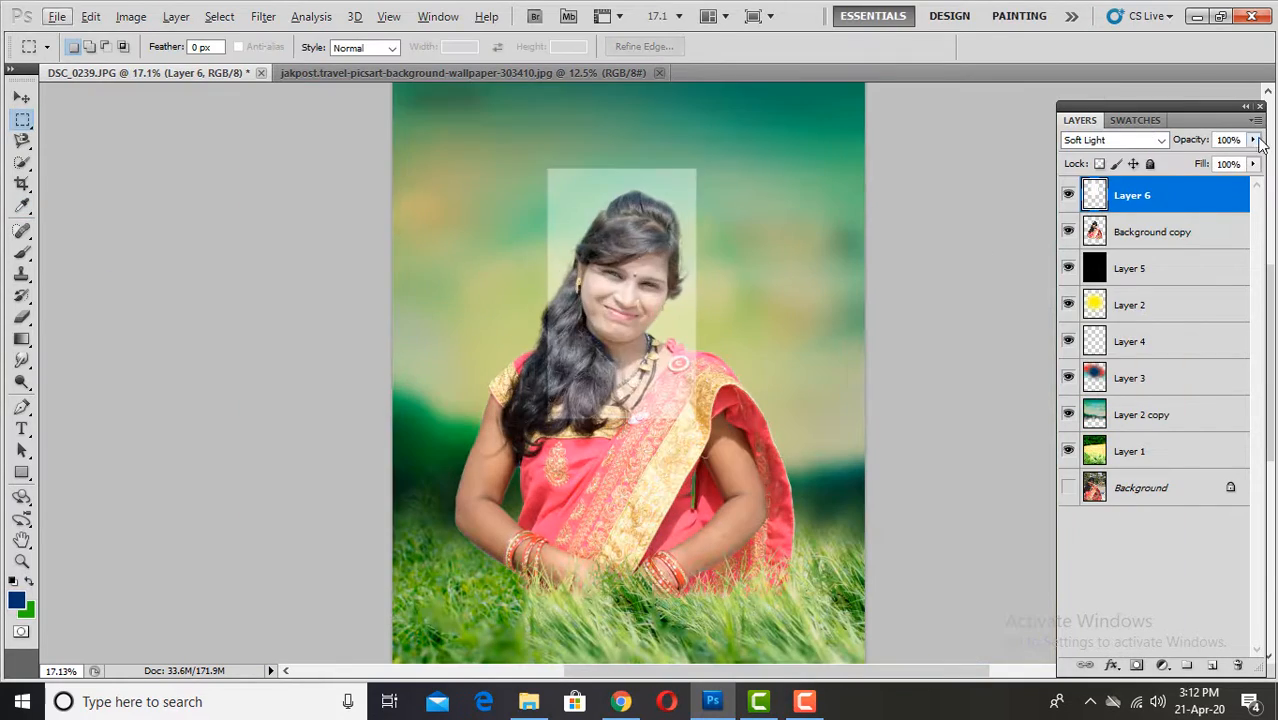
pyautogui.moveTo(1188, 161); pyautogui.dragTo(1191, 161)
pyautogui.hotkey('ctrl', 'alt', 'g')
# Create a new layer and set up the Brush at size 86 with 40% opacity and 41% flow.
pyautogui.scroll(4, 986, 373)
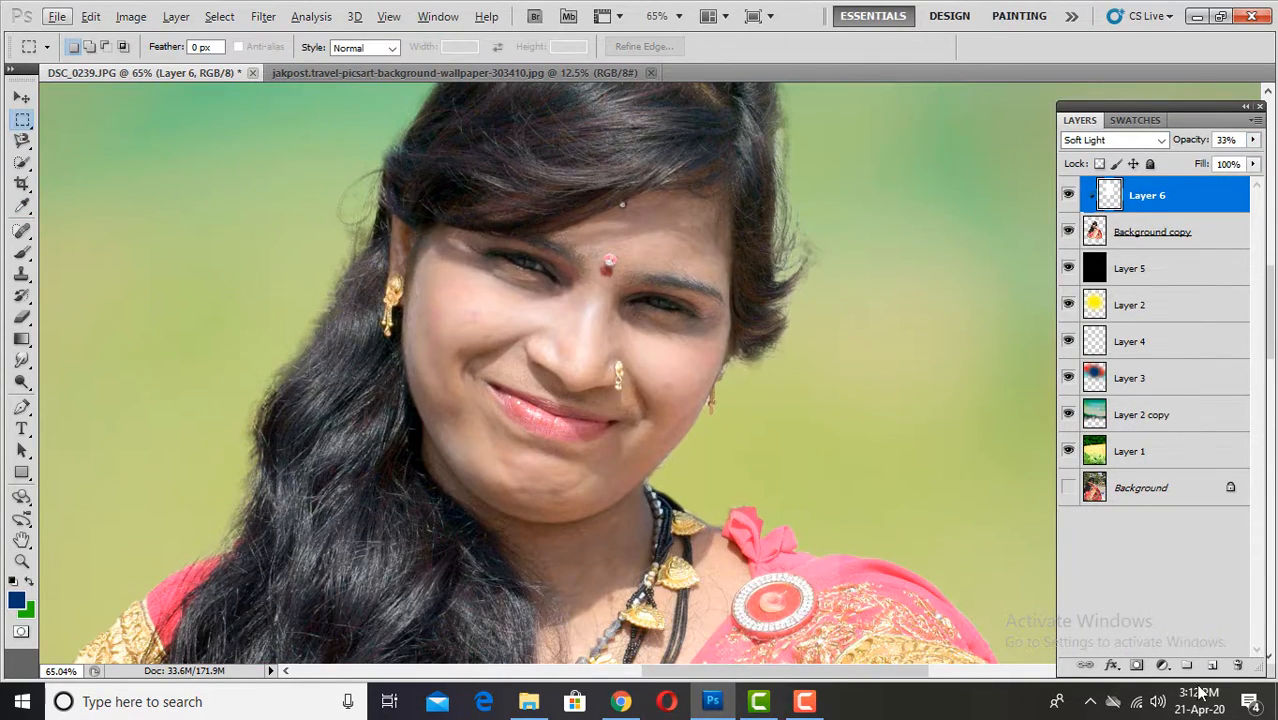
pyautogui.hotkey('ctrl', 'shift', 'alt', 'n')
pyautogui.press('b')
pyautogui.rightClick(627, 362)
pyautogui.write('86')
pyautogui.press('Return')
pyautogui.click(382, 47)
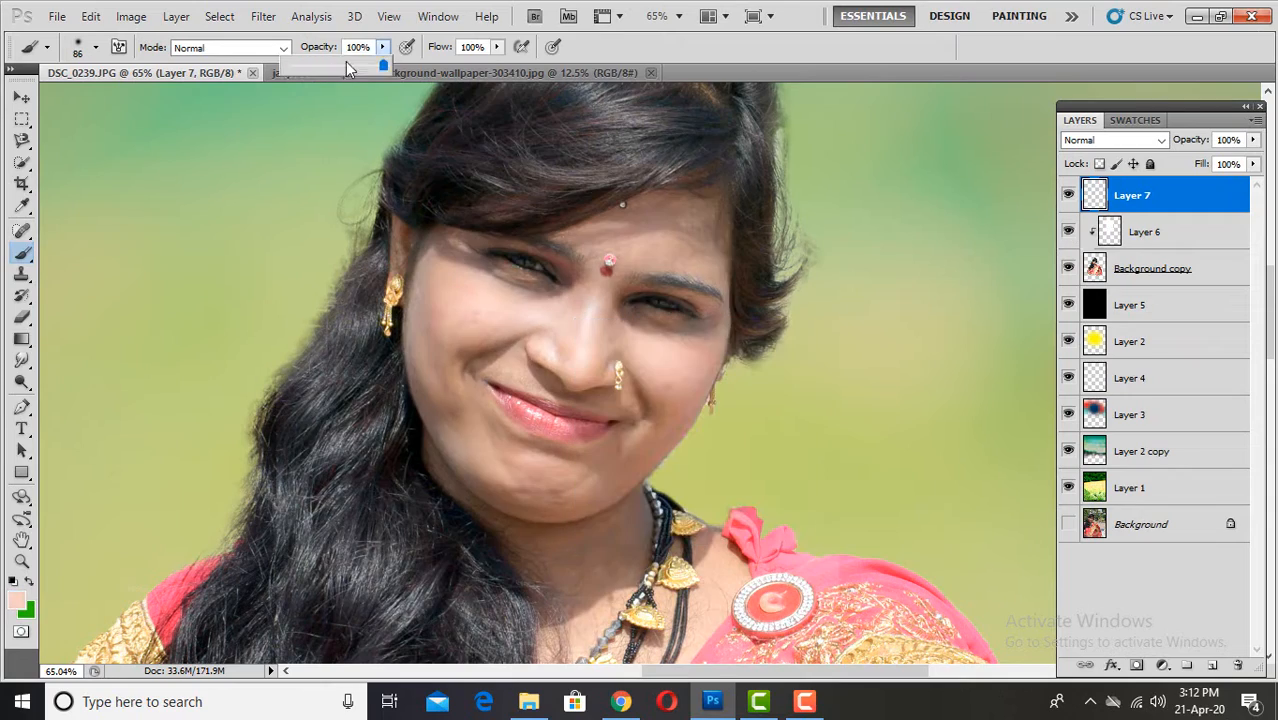
pyautogui.click(497, 47)
pyautogui.moveTo(498, 65); pyautogui.dragTo(442, 65)
# Paint a light skin tone softly over the woman's cheeks, chin and the area around her mouth.
pyautogui.scroll(7, 529, 348)
pyautogui.moveTo(462, 274); pyautogui.dragTo(357, 348)
pyautogui.moveTo(560, 480); pyautogui.dragTo(363, 269)
pyautogui.moveTo(593, 250); pyautogui.dragTo(593, 228)
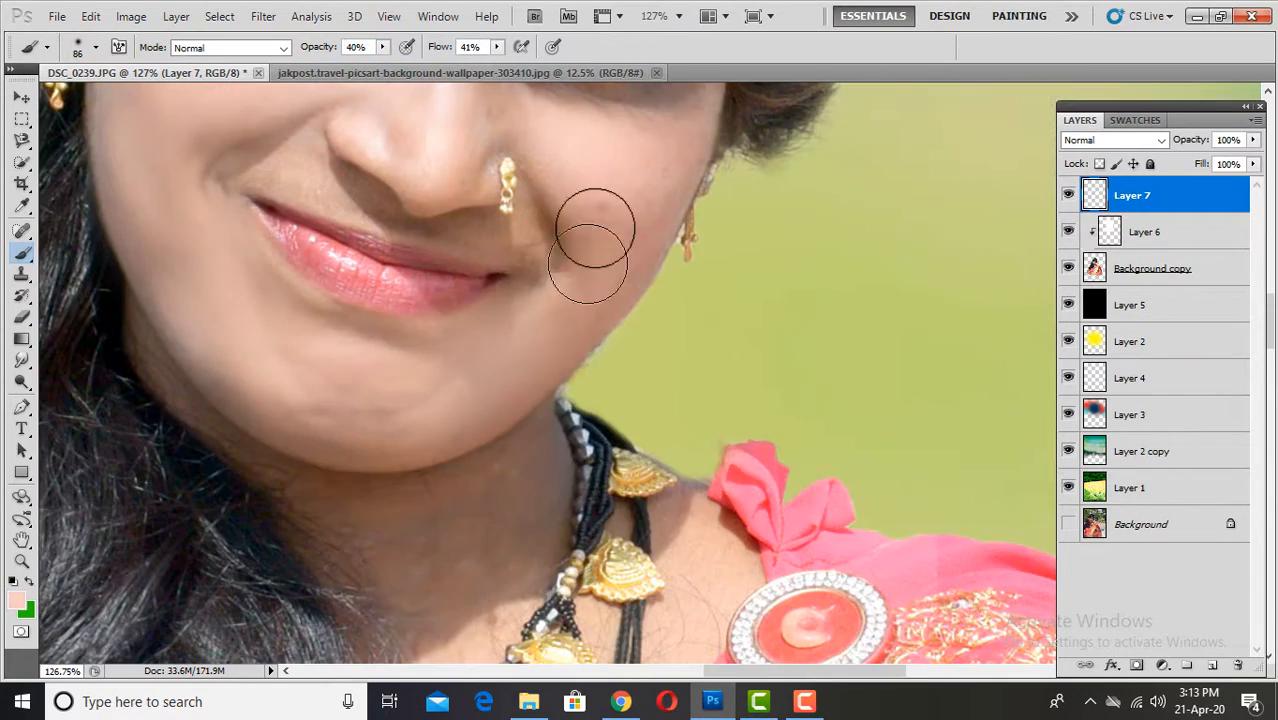
pyautogui.moveTo(577, 155); pyautogui.dragTo(565, 345)
# Reduce the opacity of the face-painting Layer 7 to 36%.
pyautogui.scroll(-6, 565, 345)
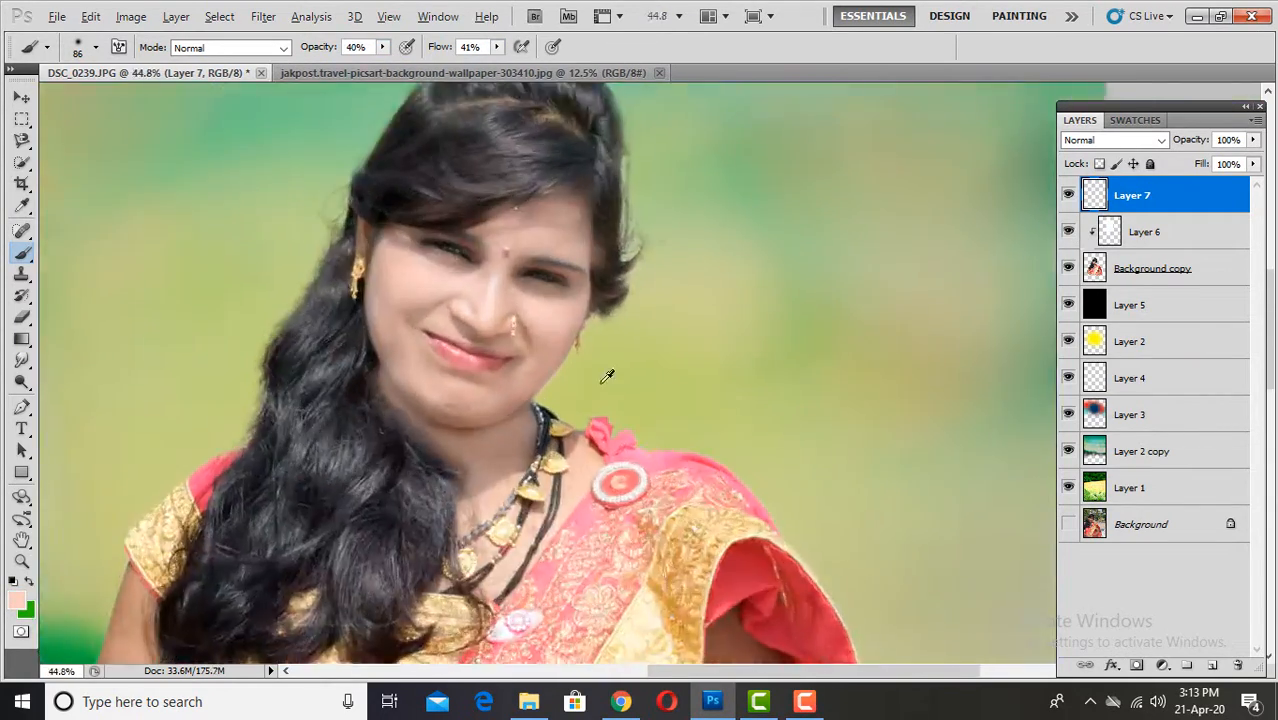
pyautogui.moveTo(1253, 140); pyautogui.dragTo(1196, 163)
pyautogui.scroll(-11, 753, 443)
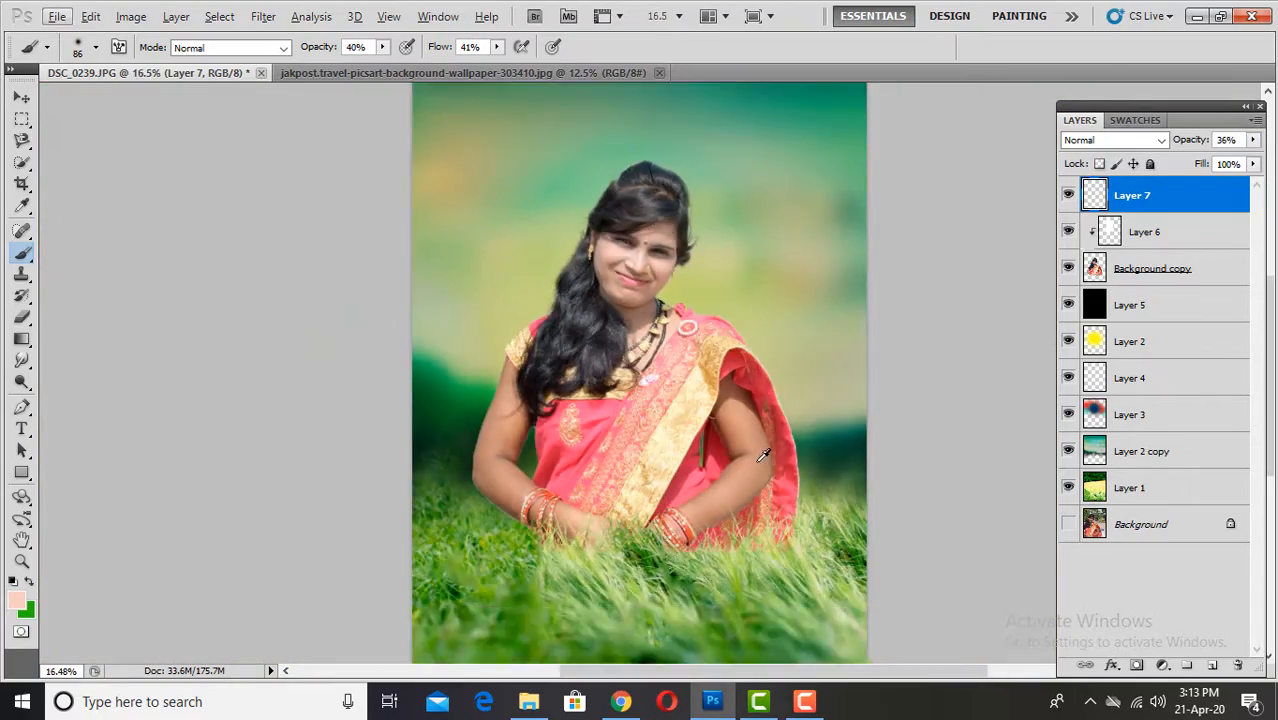
# Sample the arm's skin tone and paint it over the arm on a new layer with a size 123 brush.
pyautogui.scroll(13, 765, 320)
pyautogui.moveTo(800, 600); pyautogui.dragTo(560, 200)
pyautogui.rightClick(632, 377)
pyautogui.click(735, 414)
pyautogui.keyDown('alt'); pyautogui.click(560, 303); pyautogui.keyUp('alt')
pyautogui.moveTo(565, 290); pyautogui.dragTo(640, 430)
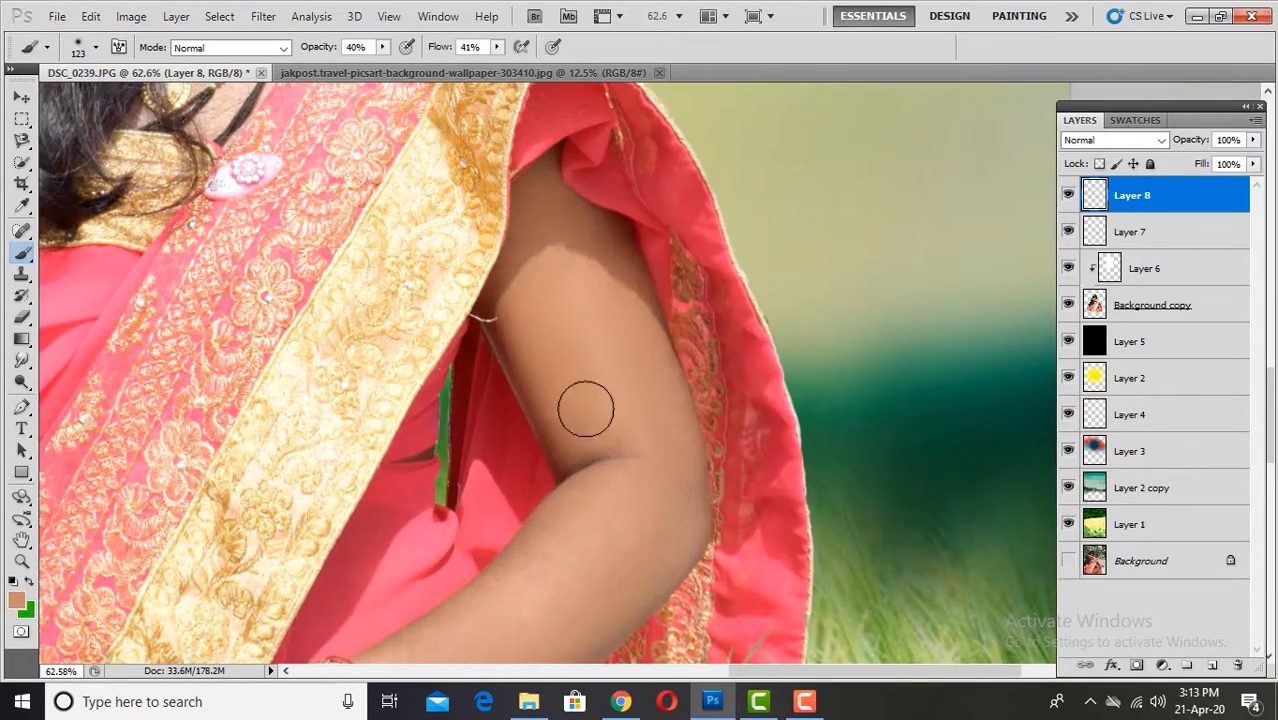
# Set Layer 8's opacity to 55% and clip Layers 7 and 8 to the Background copy layer.
pyautogui.scroll(-5, 556, 448)
pyautogui.scroll(-2, 235, 473)
pyautogui.hotkey('ctrl', '0')
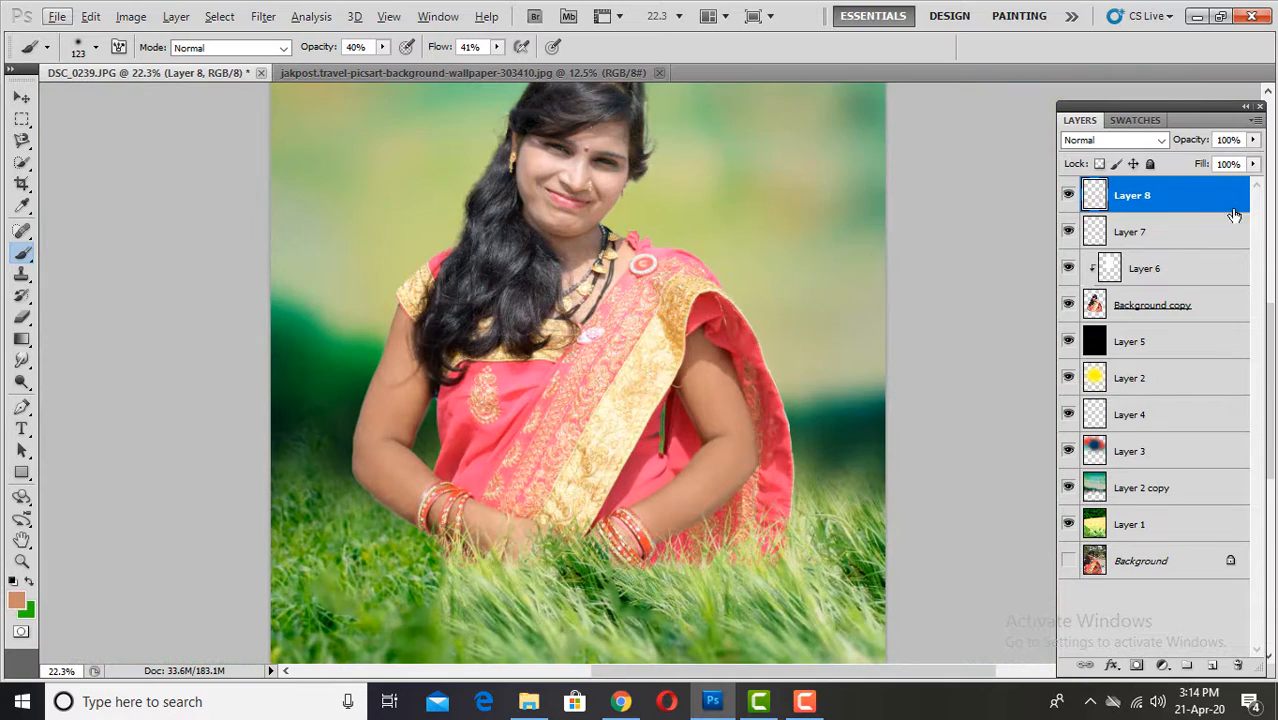
pyautogui.moveTo(1213, 162); pyautogui.dragTo(1211, 162)
pyautogui.rightClick(1130, 231)
pyautogui.click(1150, 450)
pyautogui.rightClick(1119, 190)
pyautogui.click(1140, 406)
# Outline both of the woman's arms with the Magnetic Lasso and fill the selection with white on a new layer.
pyautogui.scroll(-1, 387, 269)
pyautogui.press('l')
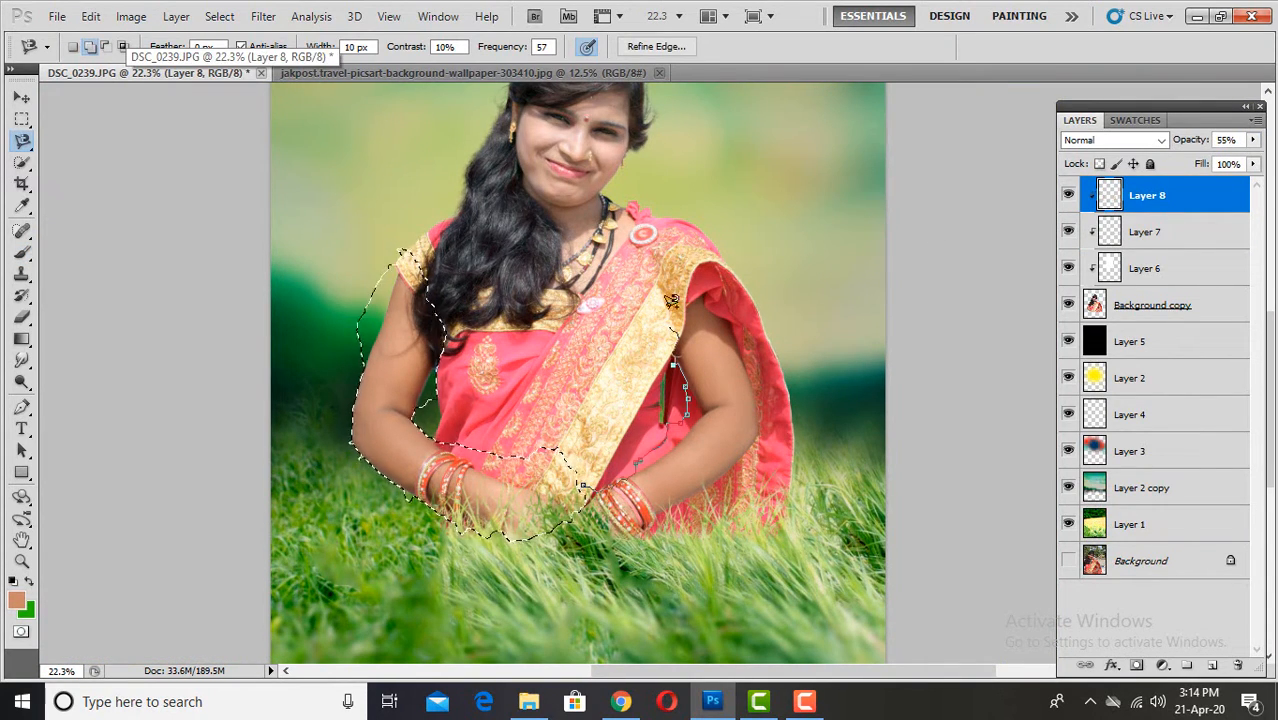
pyautogui.click(1212, 665)
pyautogui.click(90, 16)
pyautogui.click(130, 280)
pyautogui.click(742, 197)
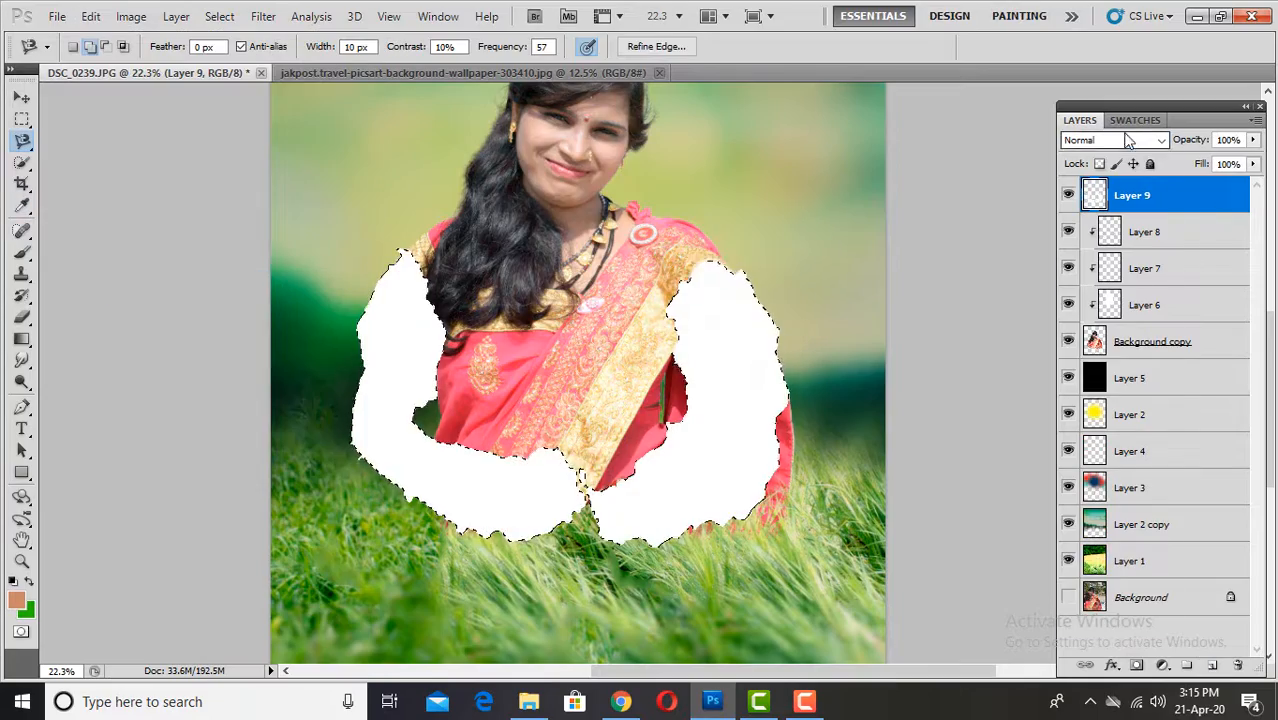
# Set the white arm layer to Soft Light at about 21% opacity and clip it to the woman's layer.
pyautogui.click(1127, 140)
pyautogui.click(1119, 377)
pyautogui.click(1253, 140)
pyautogui.moveTo(1252, 162); pyautogui.dragTo(1172, 160)
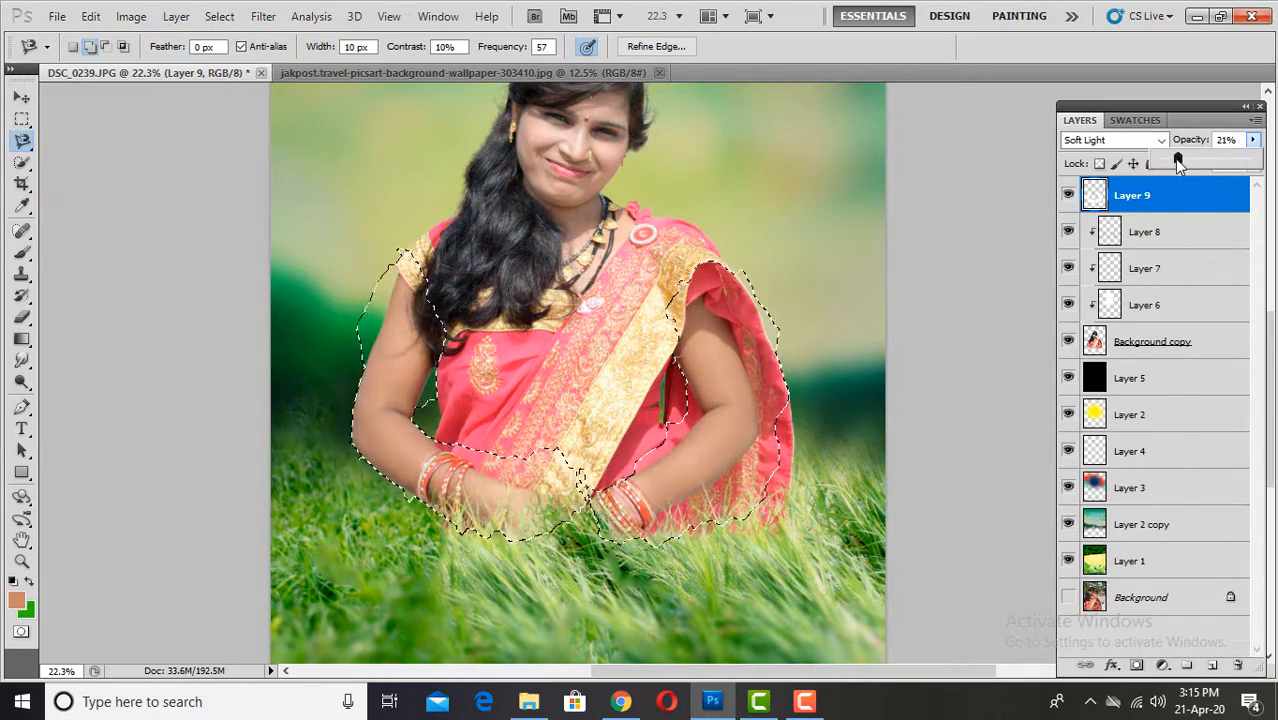
pyautogui.hotkey('ctrl', 'alt', 'g')
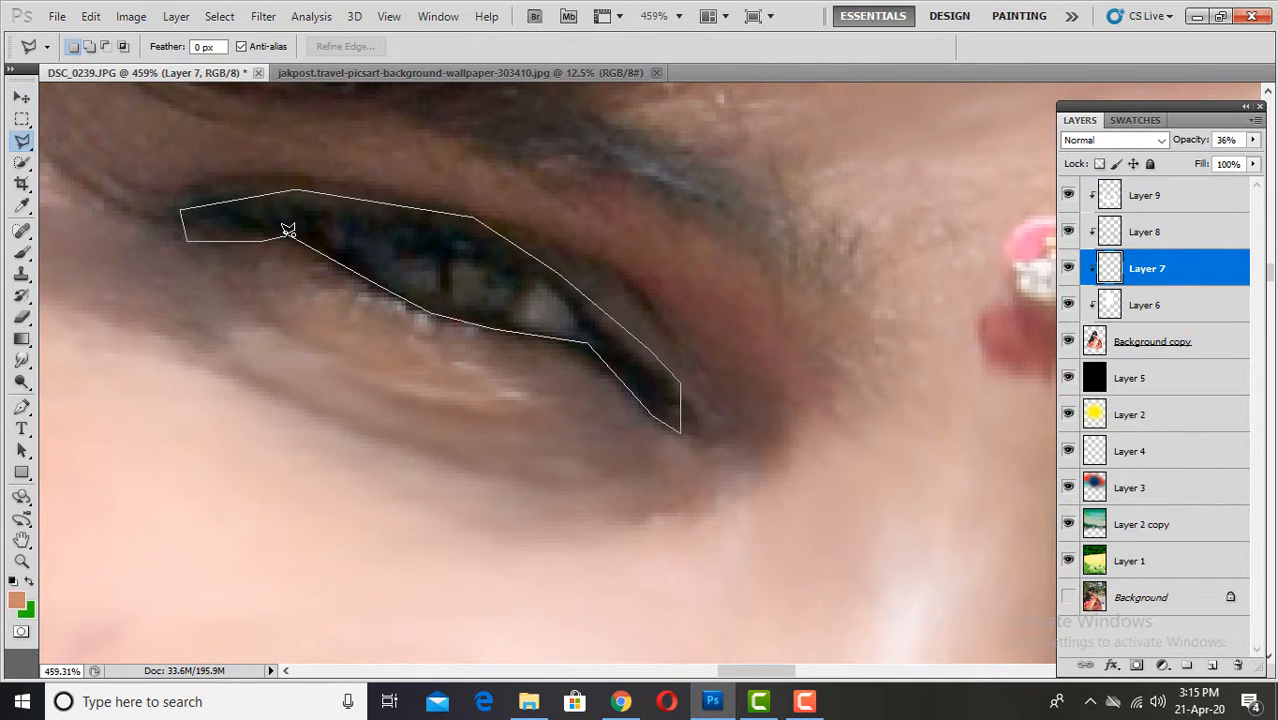
# Finish the polygonal selection around the woman's eye opening and make Background copy the active layer.
pyautogui.doubleClick(288, 230)
pyautogui.hotkey('ctrl', 'l')
pyautogui.press('Escape')
pyautogui.click(1225, 342)
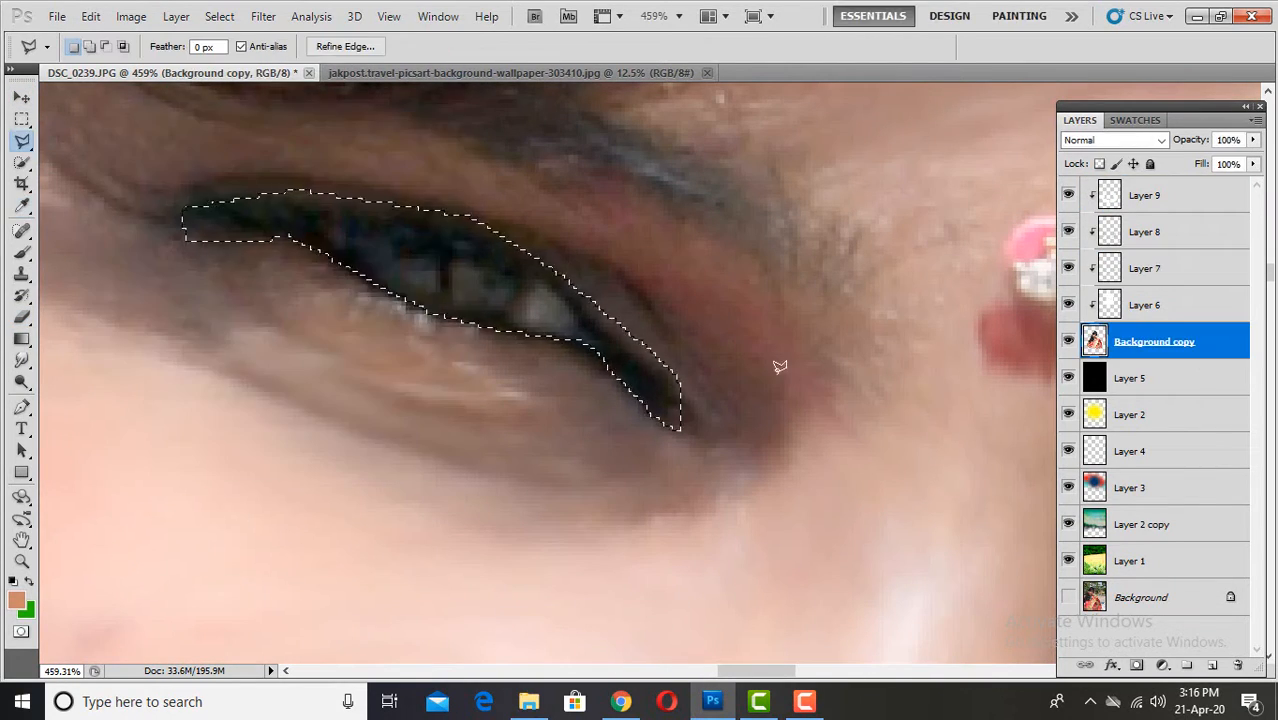
# Brighten the selected eye area with an Exposure adjustment of +1.77, offset 0 and gamma correction 1, and clear the selection.
pyautogui.hotkey('ctrl', 'l')
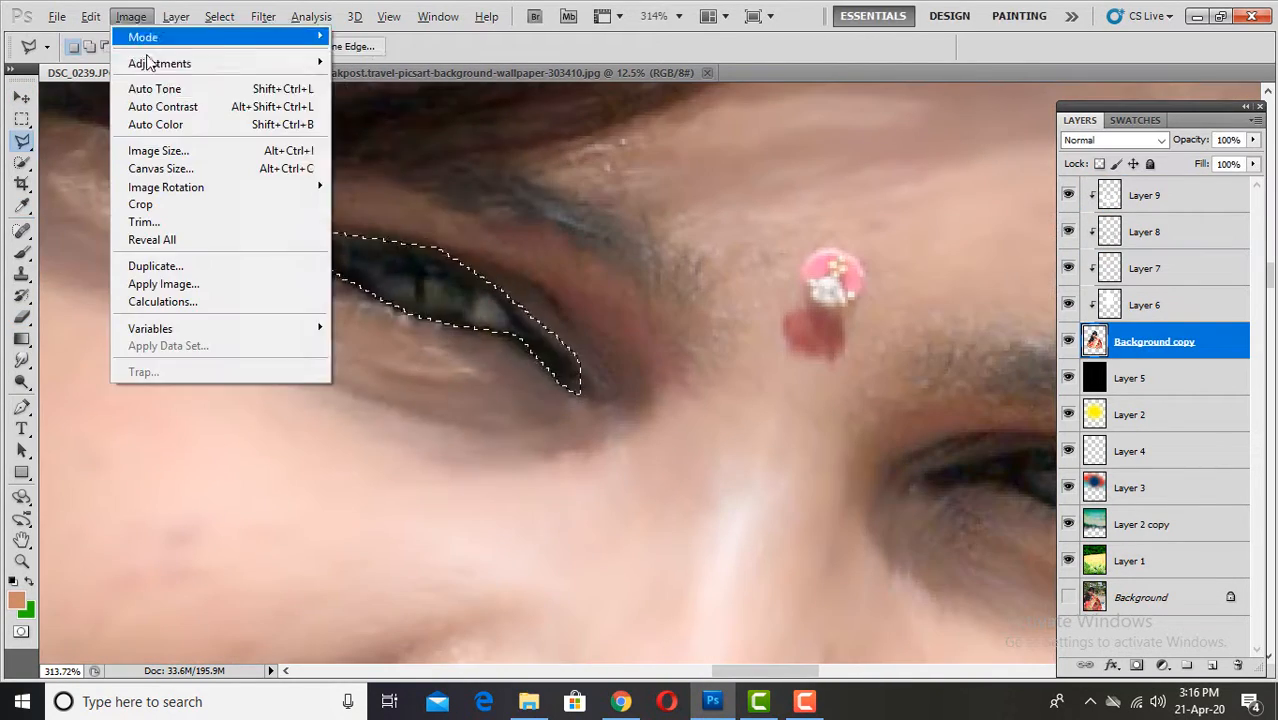
pyautogui.click(380, 113)
pyautogui.write('1.77')
pyautogui.press('Tab')
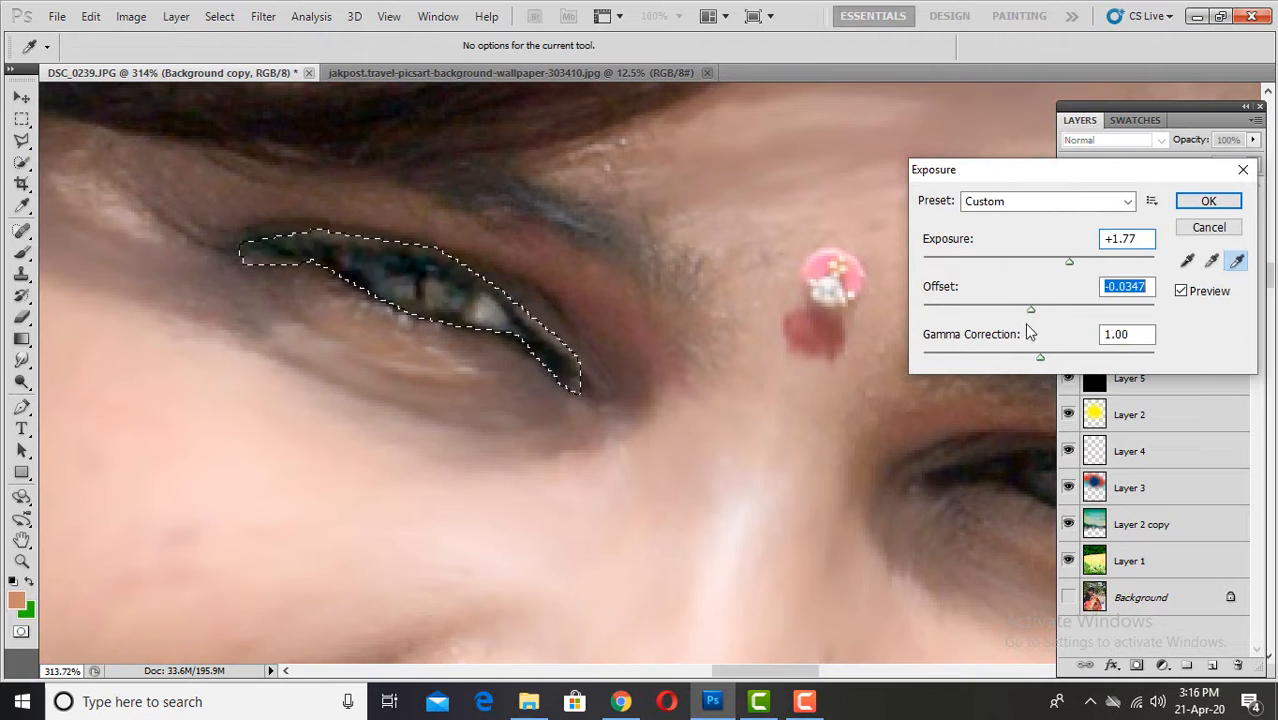
pyautogui.write('0')
pyautogui.press('Tab')
pyautogui.write('0')
pyautogui.press('Tab')
pyautogui.press('Return')
pyautogui.write('0')
pyautogui.press('Return')
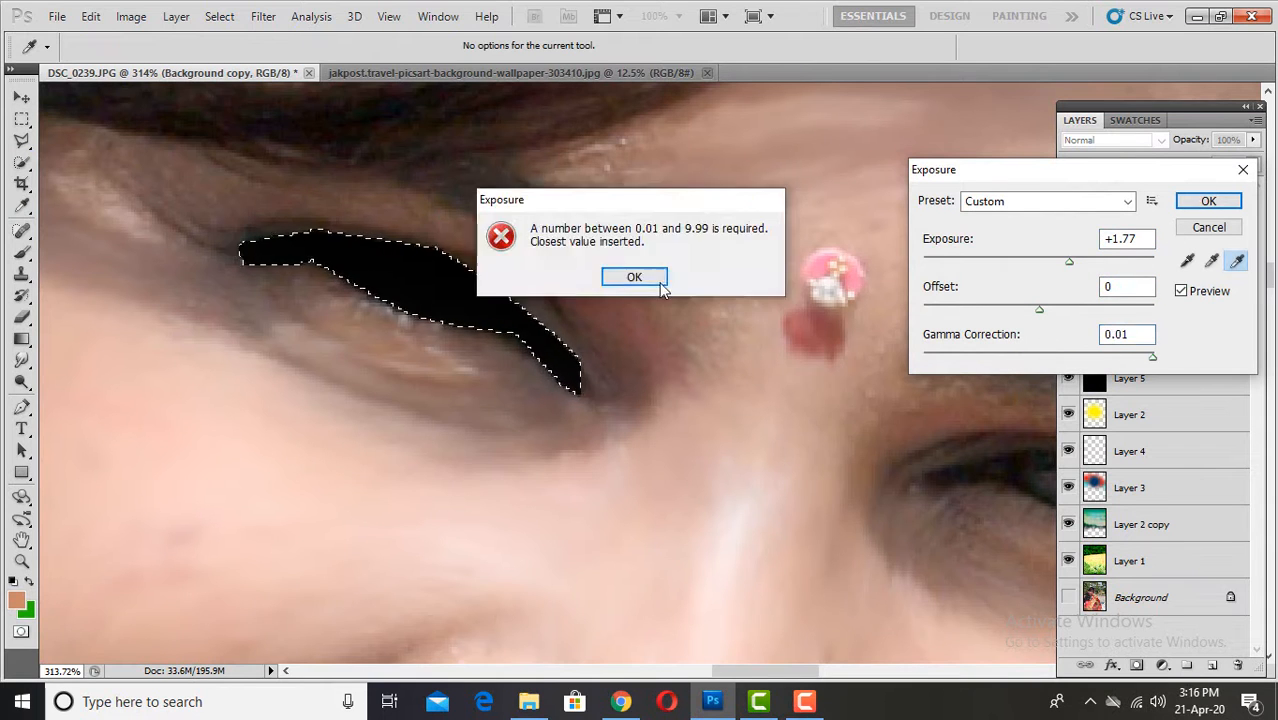
pyautogui.press('Return')
pyautogui.write('1')
pyautogui.click(1208, 201)
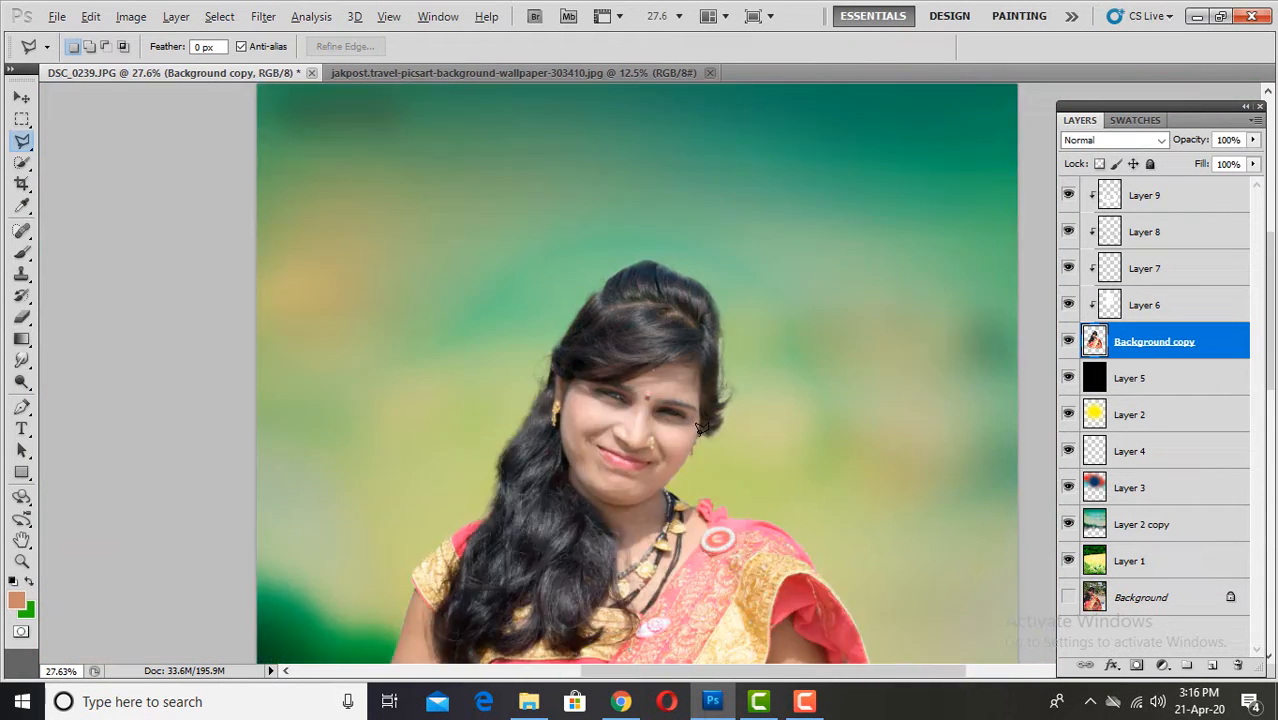
pyautogui.scroll(-2, 702, 428)
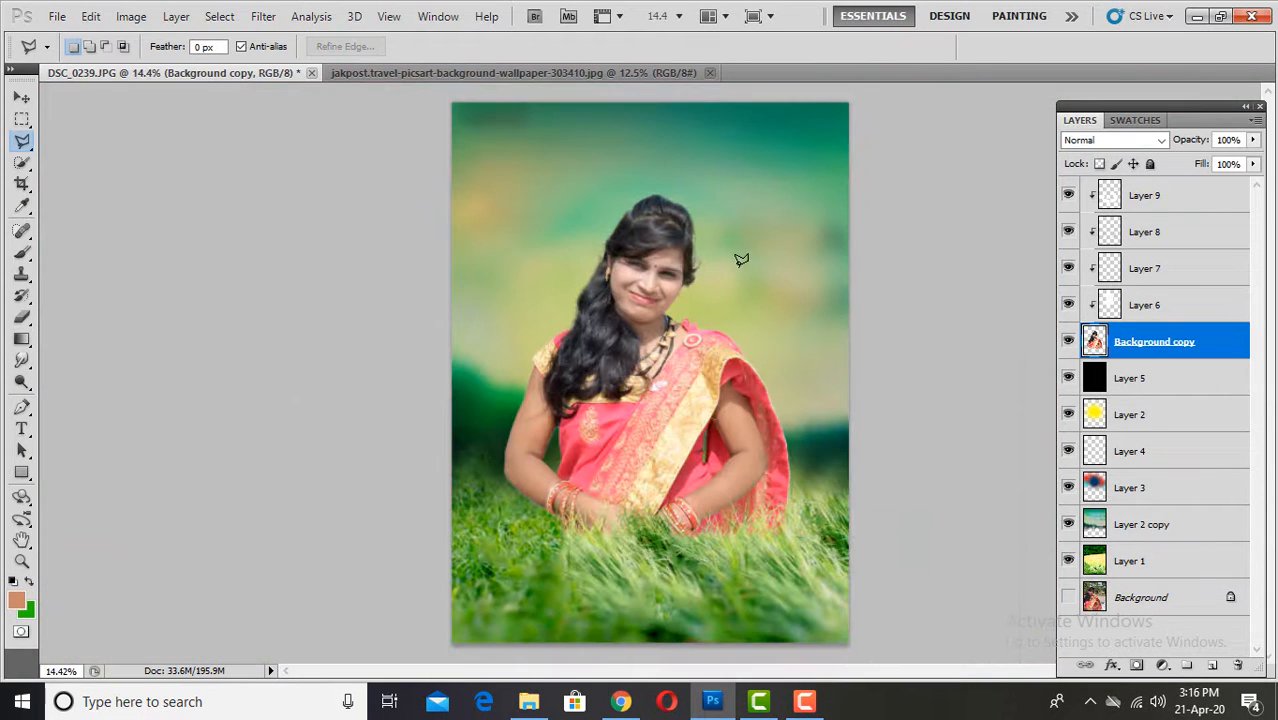
# Add a new layer above Layer 9, fill it with black and lower its opacity to 53%.
pyautogui.scroll(1, 740, 258)
pyautogui.scroll(-1, 718, 231)
pyautogui.click(1144, 195)
pyautogui.click(1212, 665)
pyautogui.click(91, 17)
pyautogui.click(148, 281)
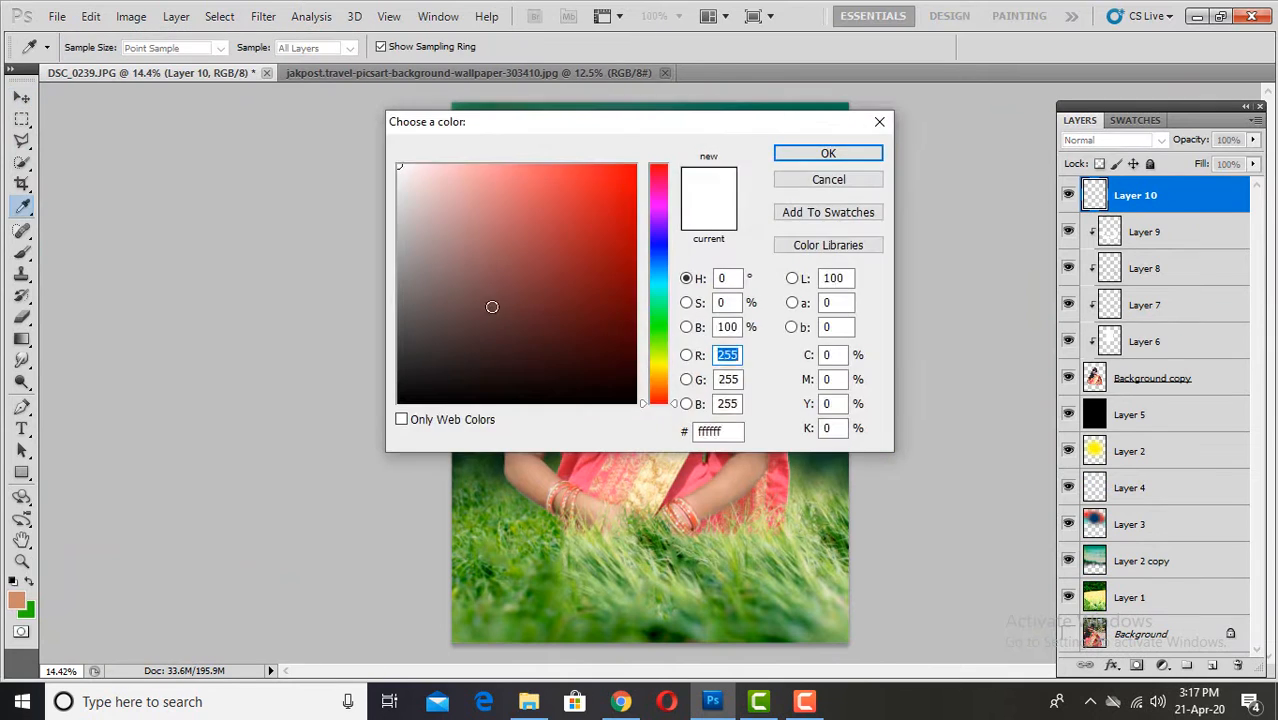
pyautogui.click(399, 402)
pyautogui.click(828, 154)
pyautogui.click(1253, 140)
pyautogui.moveTo(1252, 159); pyautogui.dragTo(1209, 159)
# Try to erase the centre of the black layer and set its opacity and fill to 80%.
pyautogui.click(22, 317)
pyautogui.moveTo(650, 385)
pyautogui.mouseDown()
pyautogui.moveTo(650, 367)
pyautogui.moveTo(664, 395)
pyautogui.moveTo(660, 385)
pyautogui.mouseUp()
pyautogui.scroll(-1, 660, 385)
pyautogui.click(1253, 164)
pyautogui.moveTo(1252, 183); pyautogui.dragTo(1222, 184)
pyautogui.click(22, 97)
pyautogui.click(1068, 195)
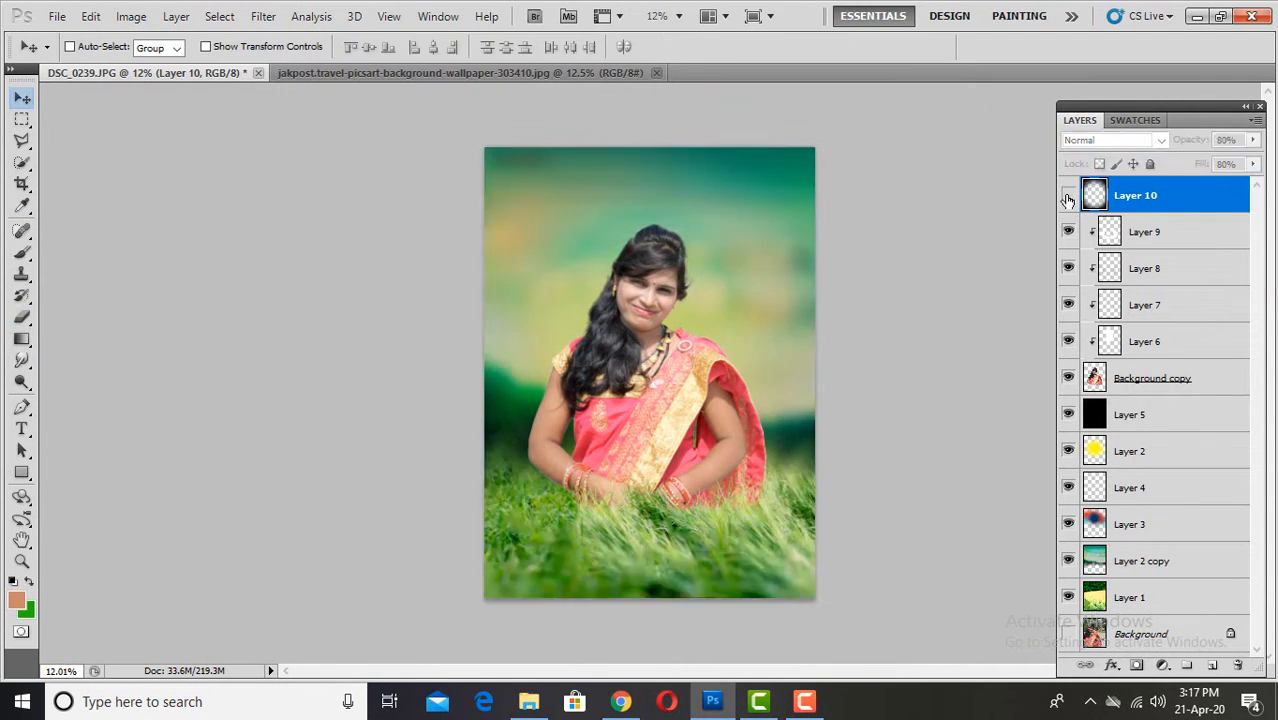
pyautogui.click(1068, 195)
pyautogui.click(206, 47)
pyautogui.moveTo(650, 148); pyautogui.dragTo(650, 183)
pyautogui.press('Return')
pyautogui.hotkey('ctrl', 'alt', 'z')
pyautogui.hotkey('ctrl', 'alt', 'z')
pyautogui.hotkey('ctrl', 'alt', 'z')
# Erase the middle of the black layer over the woman with a soft 2500 px eraser to form a vignette, and fine-tune its opacity.
pyautogui.press('e')
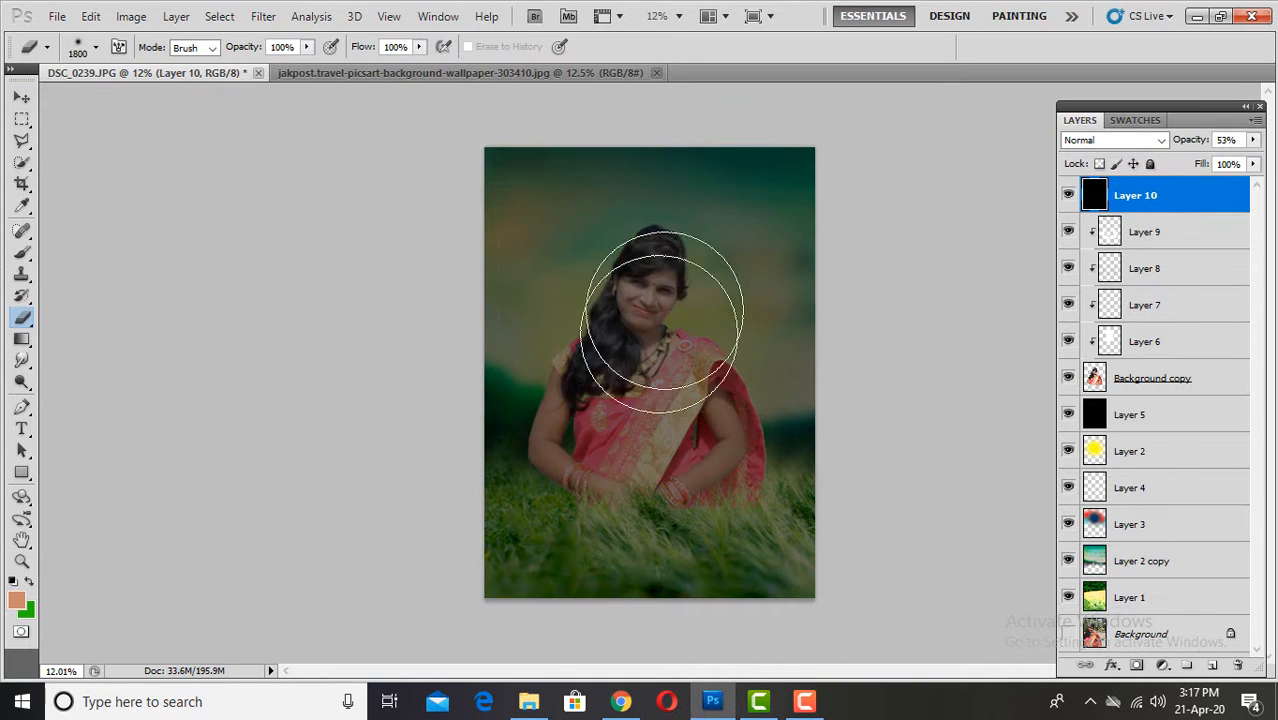
pyautogui.click(653, 385)
pyautogui.click(650, 446)
pyautogui.click(653, 431)
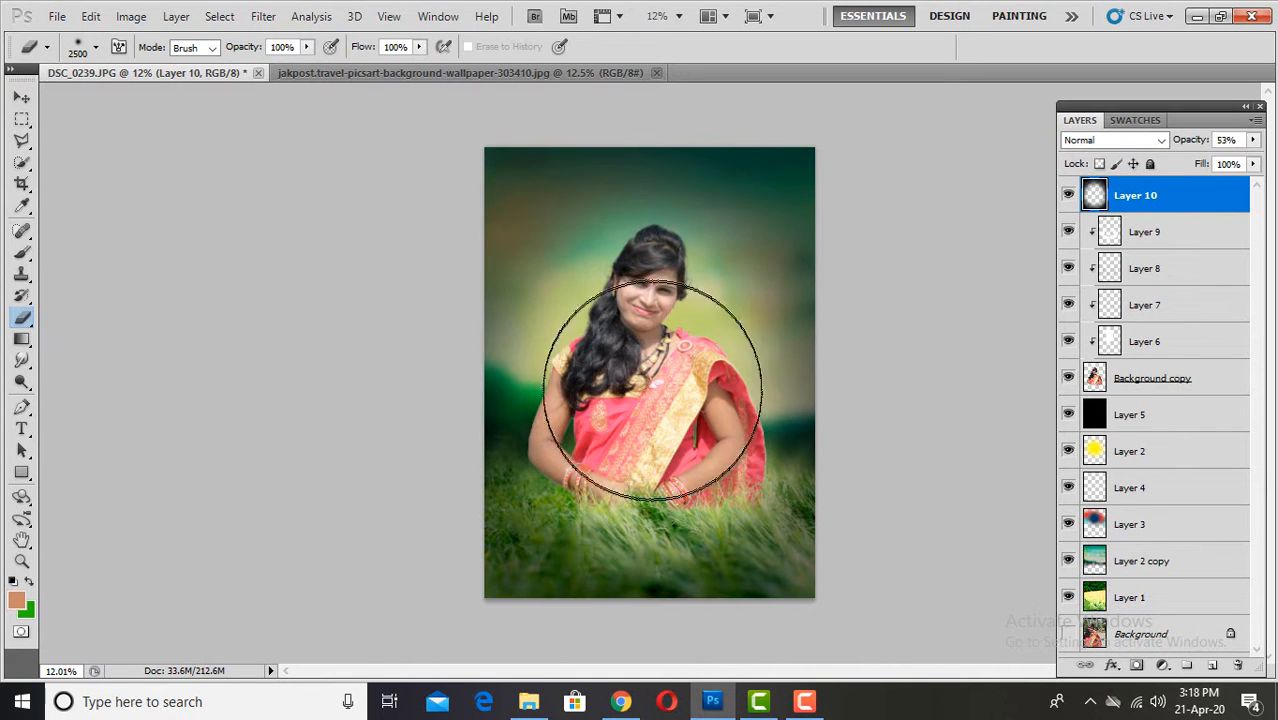
pyautogui.click(22, 97)
pyautogui.click(1253, 140)
pyautogui.moveTo(1207, 160); pyautogui.dragTo(1204, 161)
# Darken Layer 2 copy with Levels by setting the midtone input to 0.79.
pyautogui.click(1146, 561)
pyautogui.hotkey('ctrl', 'l')
pyautogui.moveTo(238, 325); pyautogui.dragTo(257, 330)
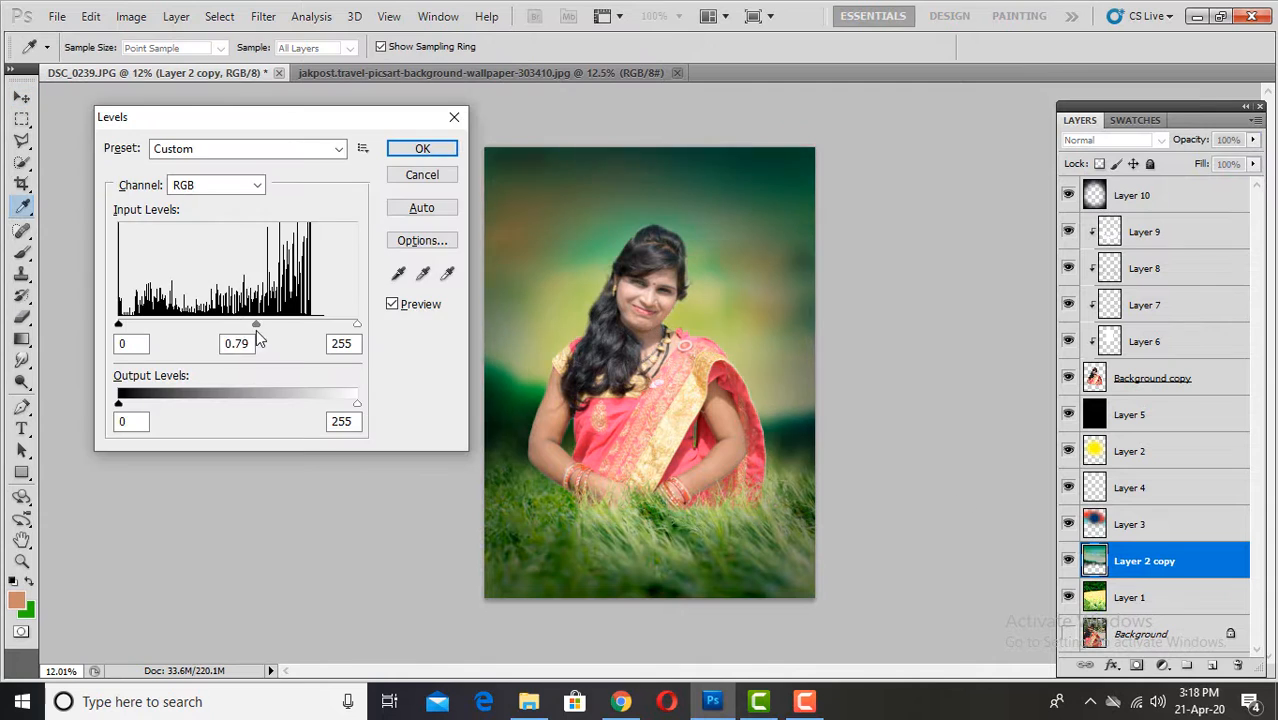
pyautogui.click(422, 148)
# Raise the opacity of the vignette on Layer 10.
pyautogui.click(1135, 195)
pyautogui.click(1253, 140)
pyautogui.moveTo(1204, 160); pyautogui.dragTo(1217, 160)
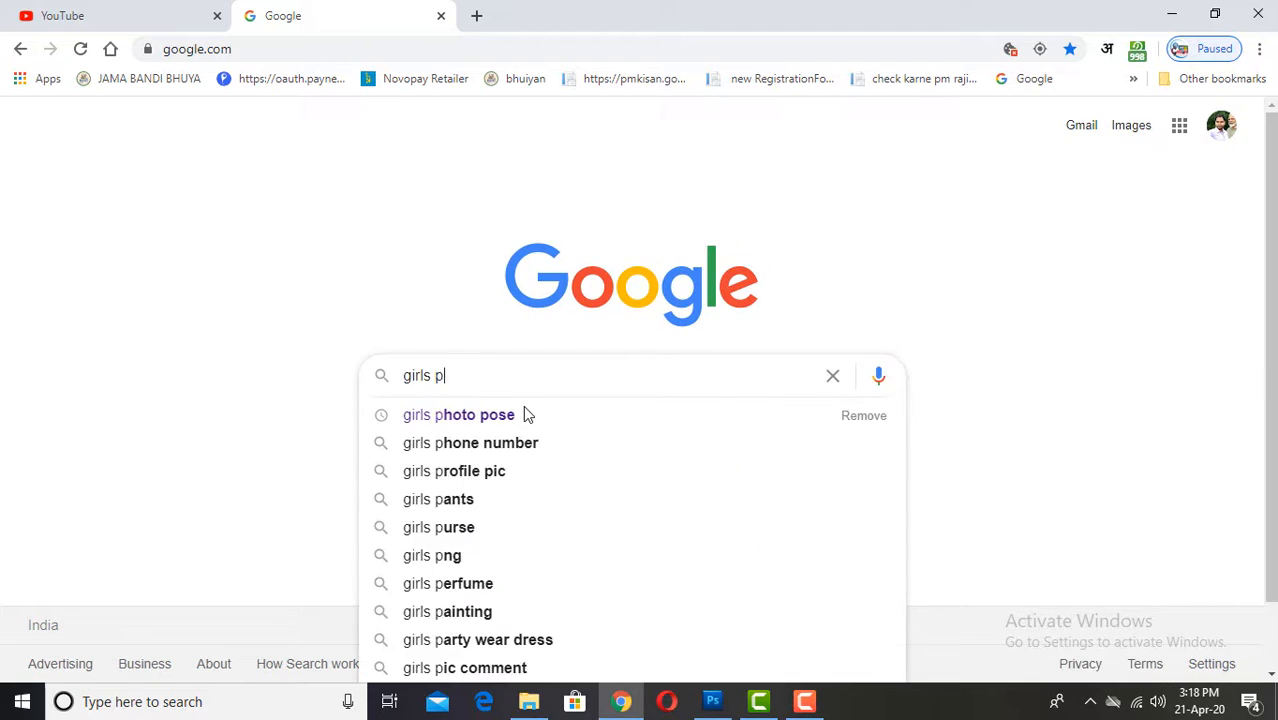
# Search Google for "girls goggles png" in Chrome and show the image results.
pyautogui.press('BackSpace')
pyautogui.write('goggles p')
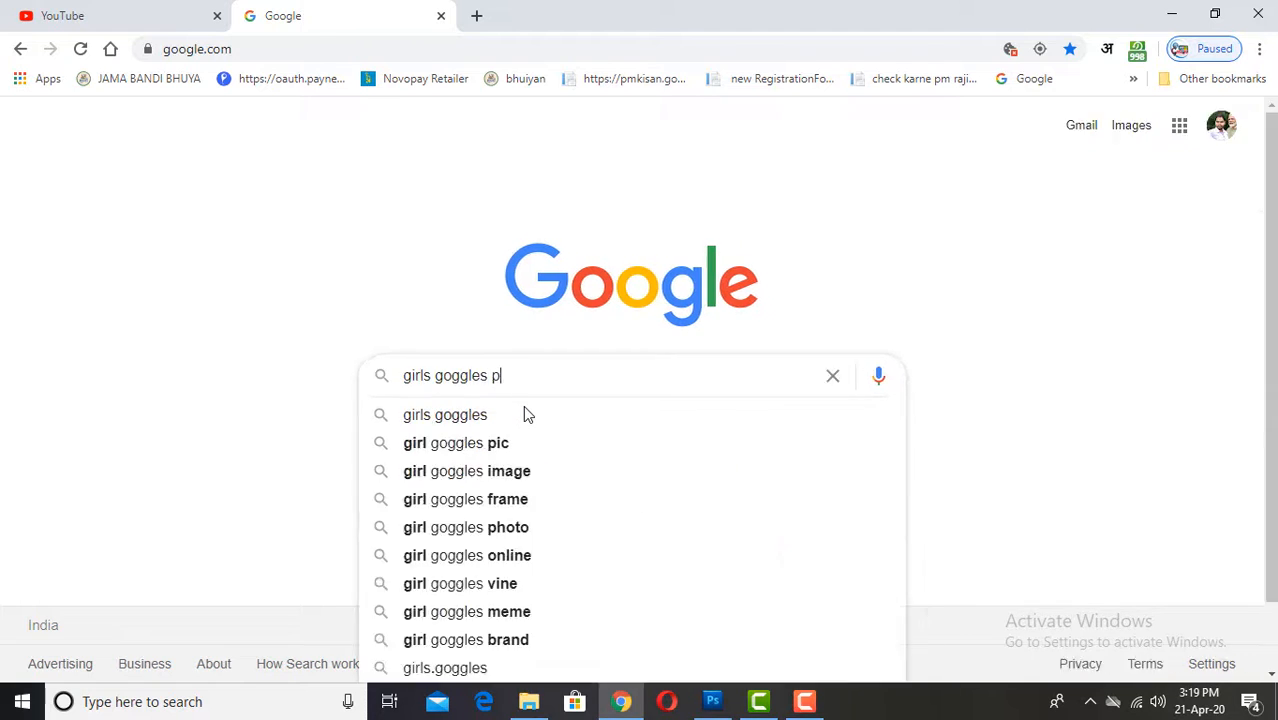
pyautogui.write('ng')
pyautogui.press('Return')
pyautogui.click(447, 286)
# Browse and preview the goggles images, and narrow the results to the fashionable category.
pyautogui.scroll(-15, 551, 466)
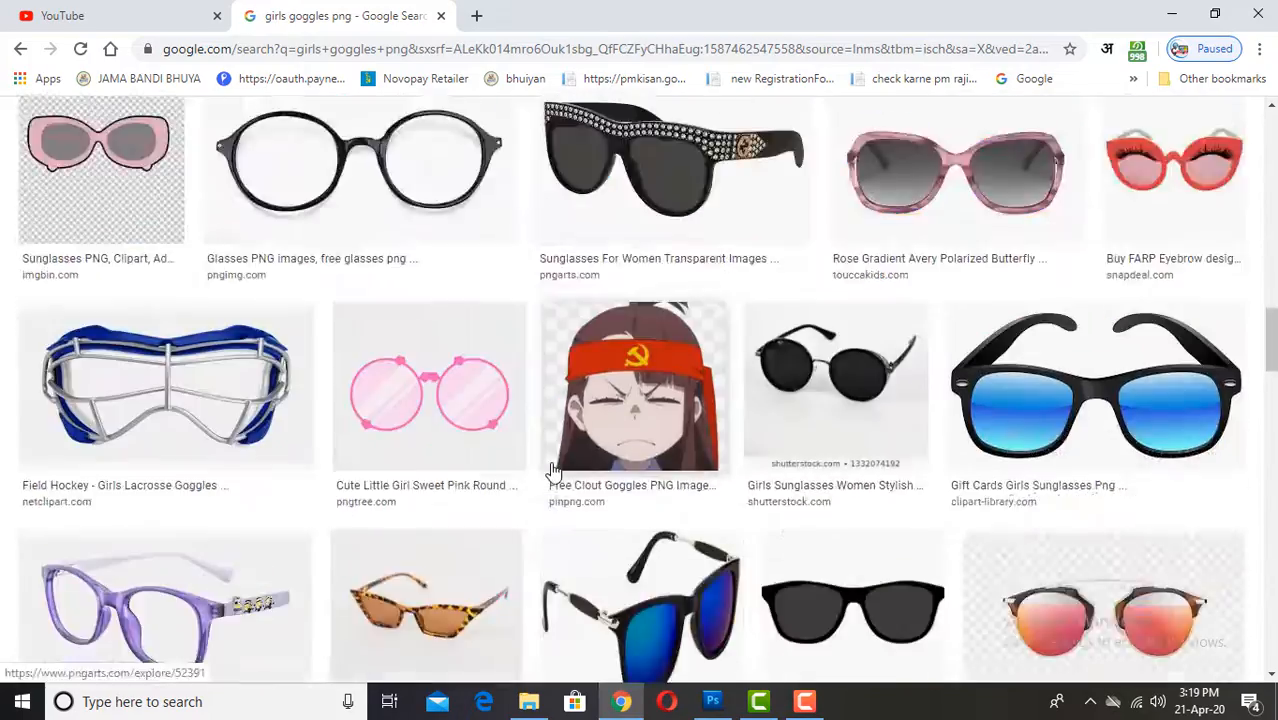
pyautogui.scroll(-15, 551, 470)
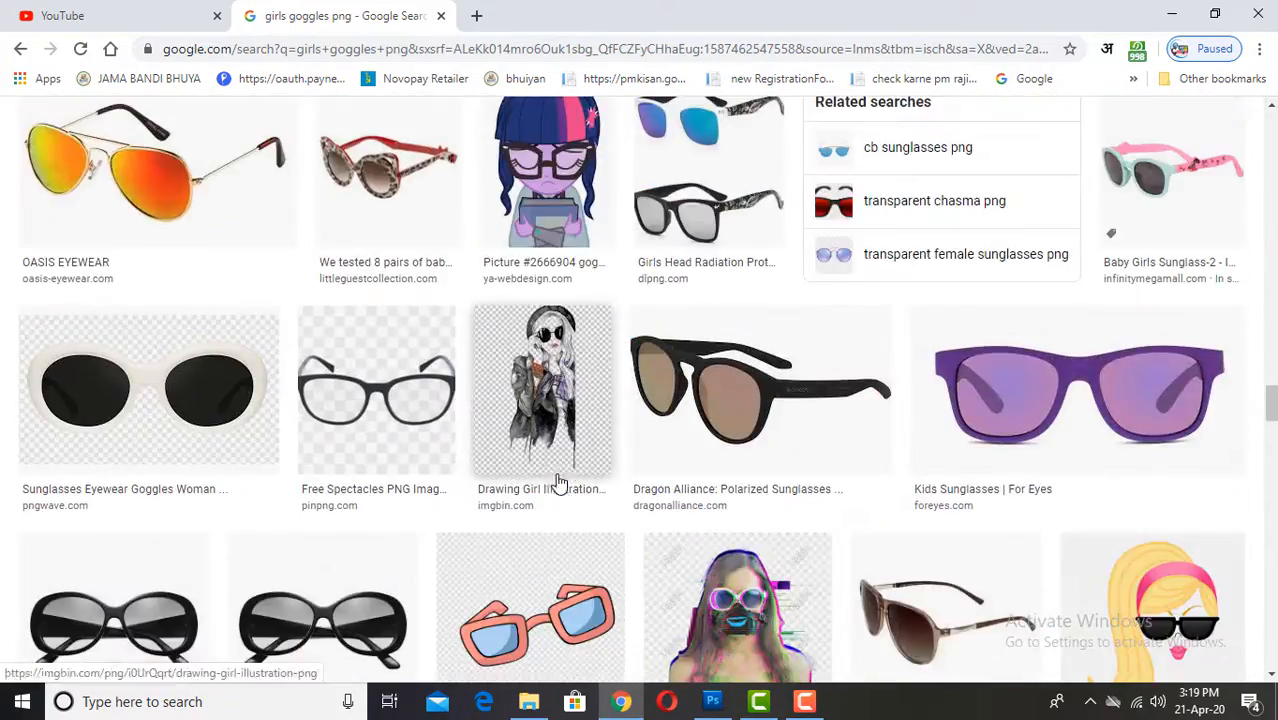
pyautogui.click(815, 380)
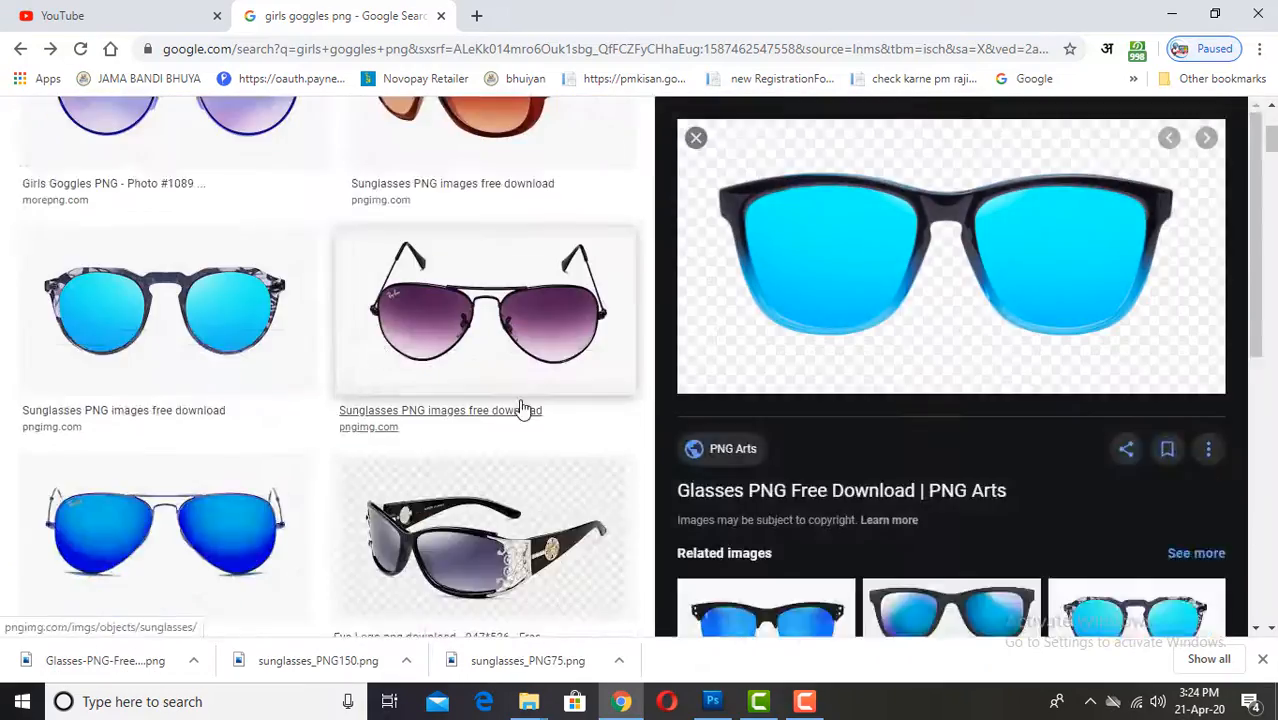
pyautogui.scroll(3, 523, 410)
pyautogui.click(262, 243)
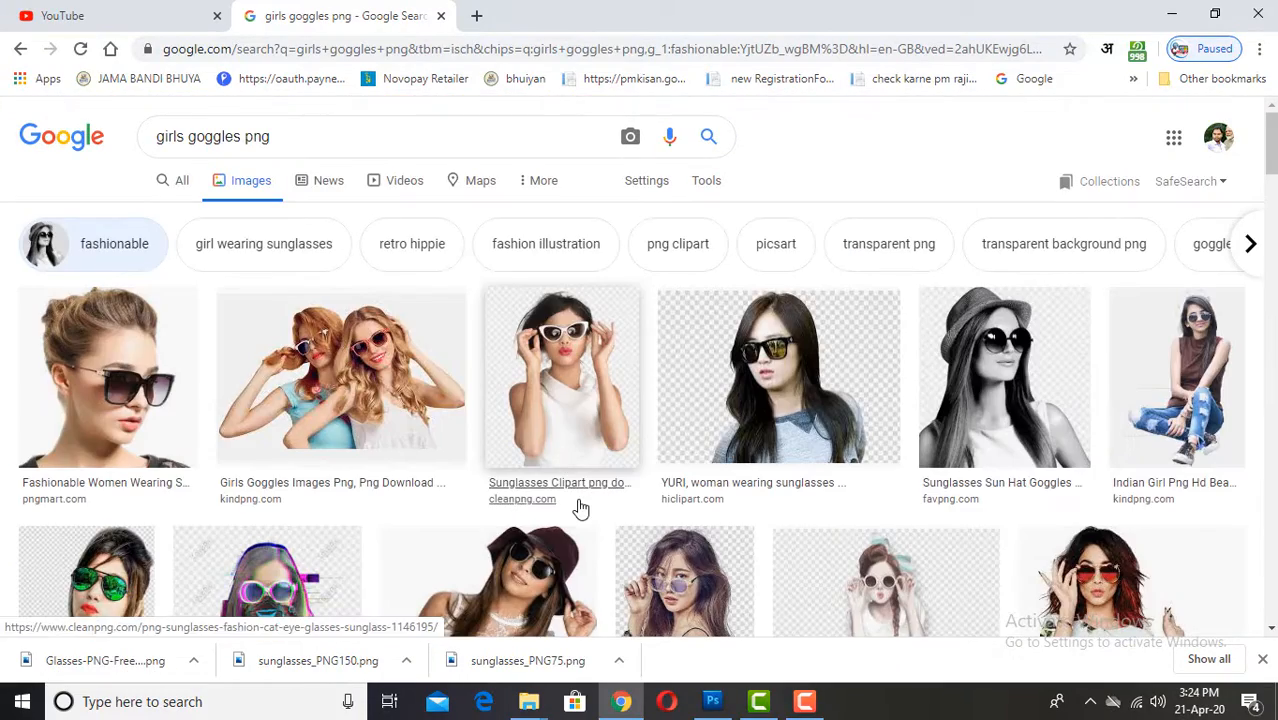
# Examine several photos of women wearing sunglasses and their related images to find suitable goggles.
pyautogui.scroll(-3, 785, 480)
pyautogui.click(540, 318)
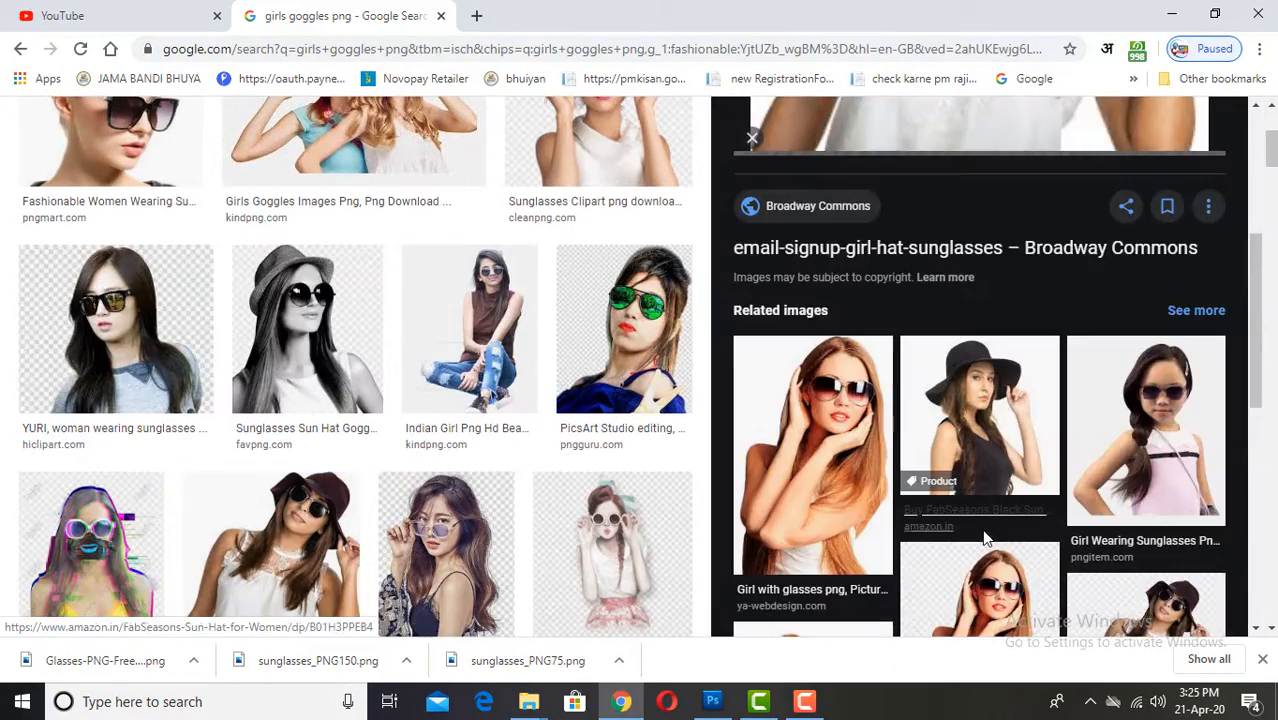
pyautogui.click(918, 497)
pyautogui.scroll(-10, 485, 449)
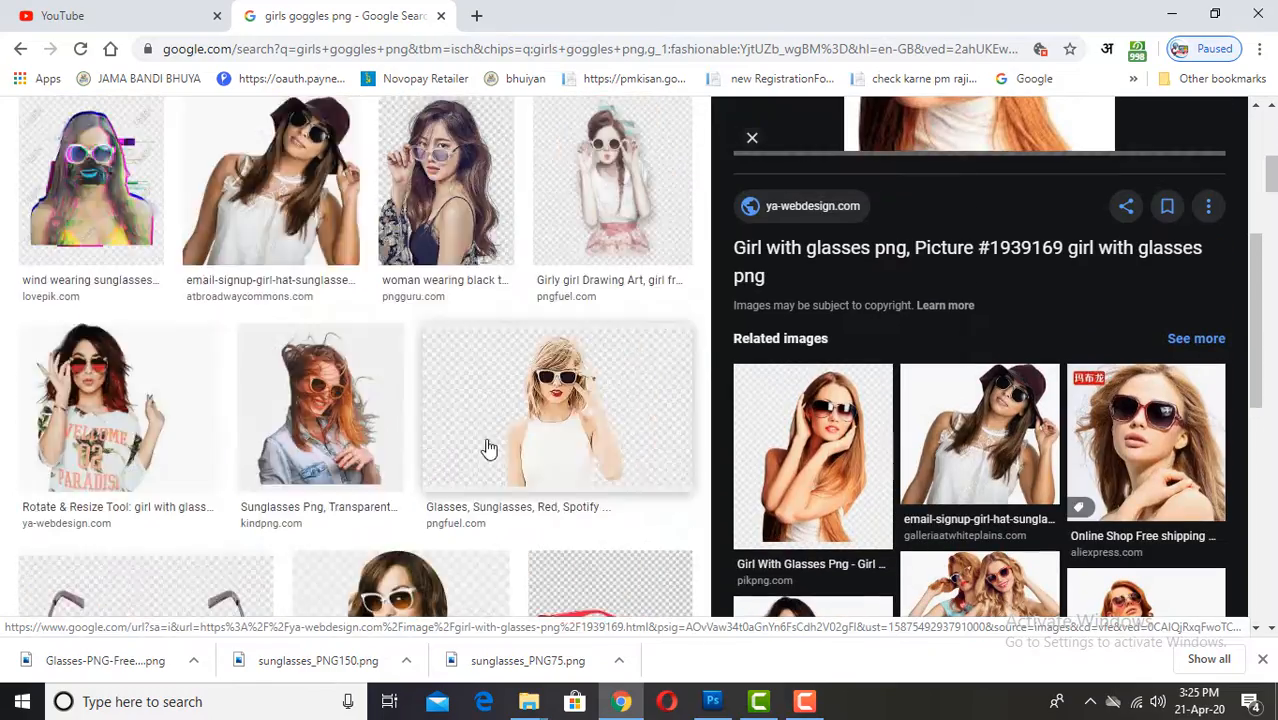
pyautogui.scroll(15, 495, 450)
pyautogui.click(753, 333)
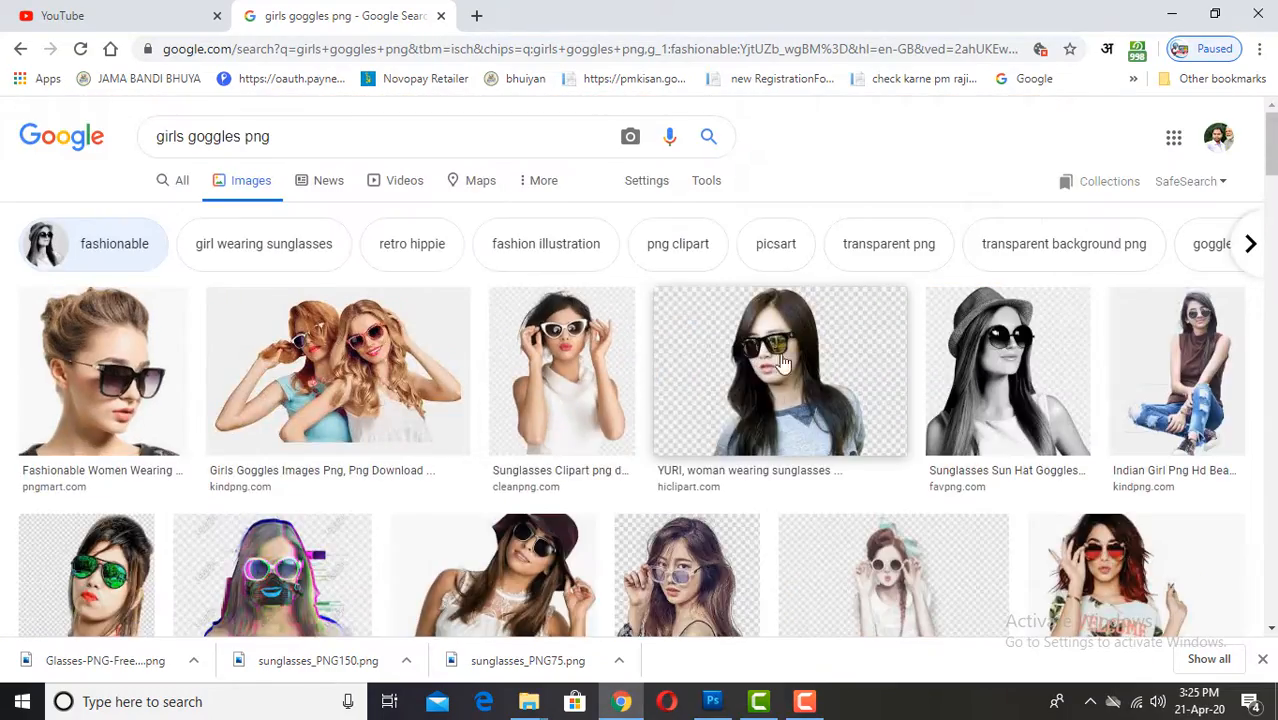
pyautogui.click(766, 364)
pyautogui.scroll(-4, 905, 490)
pyautogui.click(822, 320)
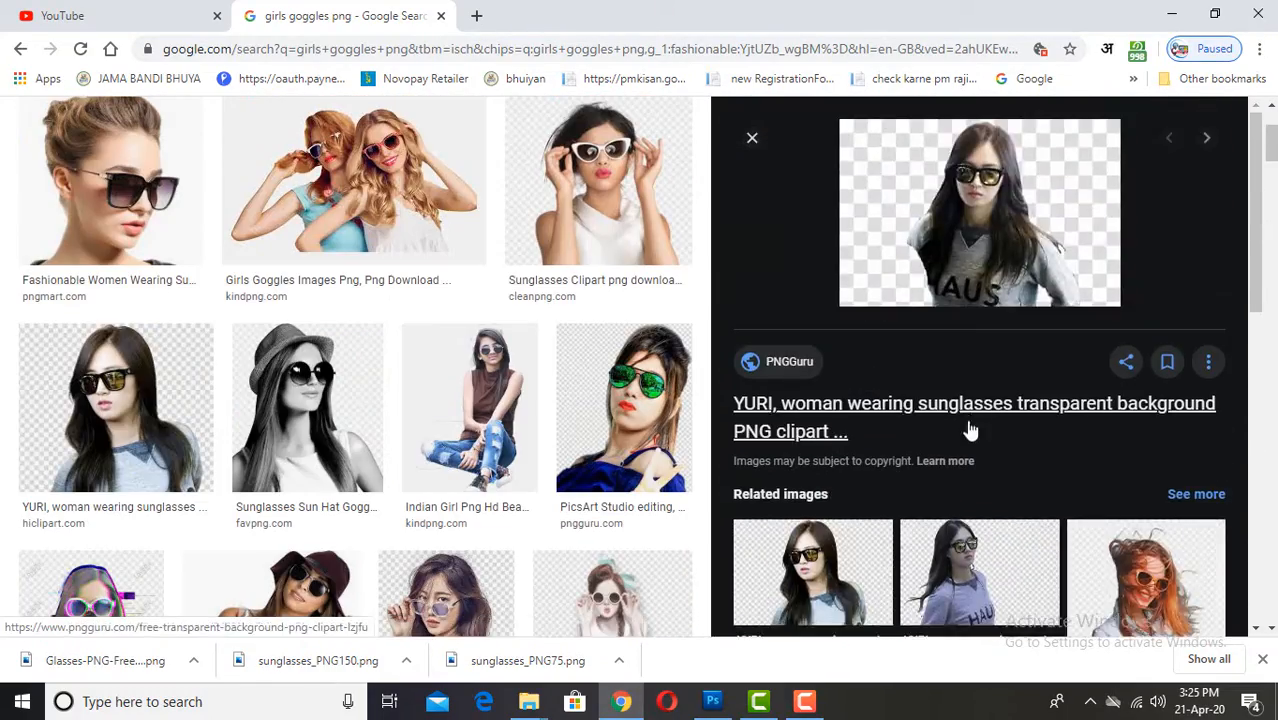
pyautogui.scroll(-5, 970, 431)
pyautogui.scroll(2, 352, 210)
# Find the dark-haired woman's sunglasses photo among the PNG Mart image's related images and open it in Photoshop as department-sunglasses-1.png.
pyautogui.click(112, 365)
pyautogui.scroll(-10, 1065, 460)
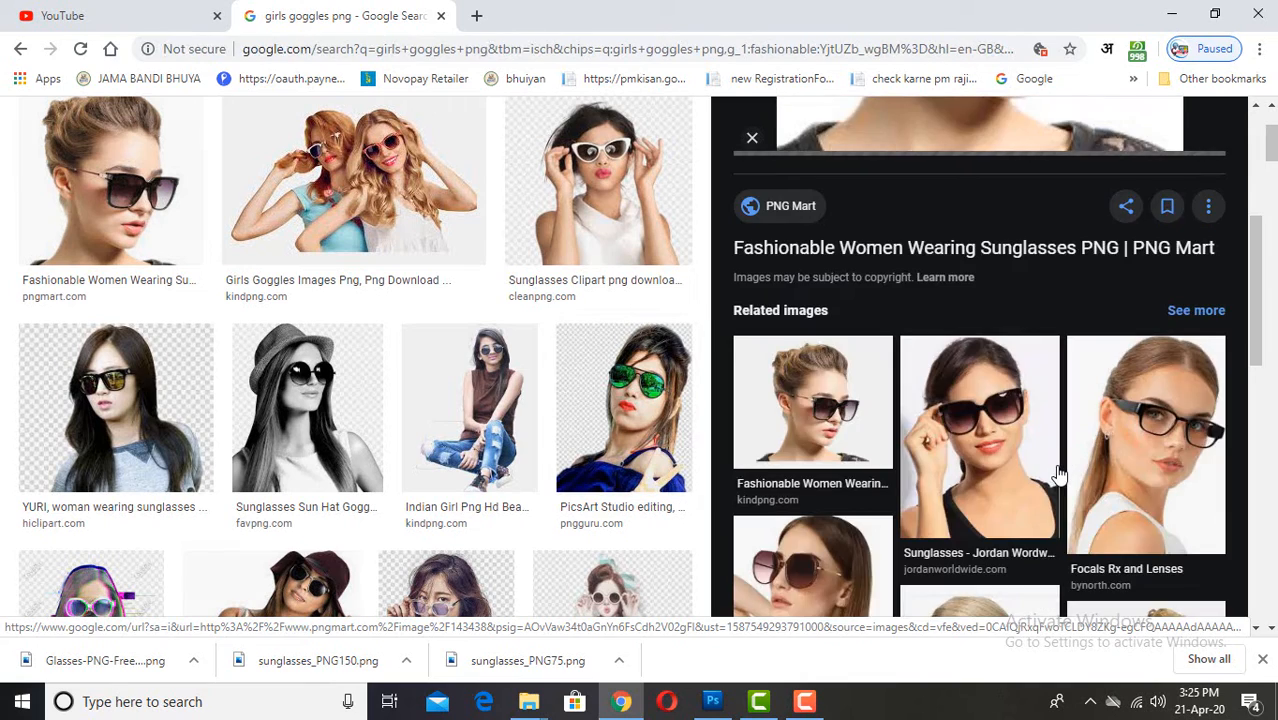
pyautogui.scroll(9, 1060, 475)
pyautogui.scroll(-3, 1059, 470)
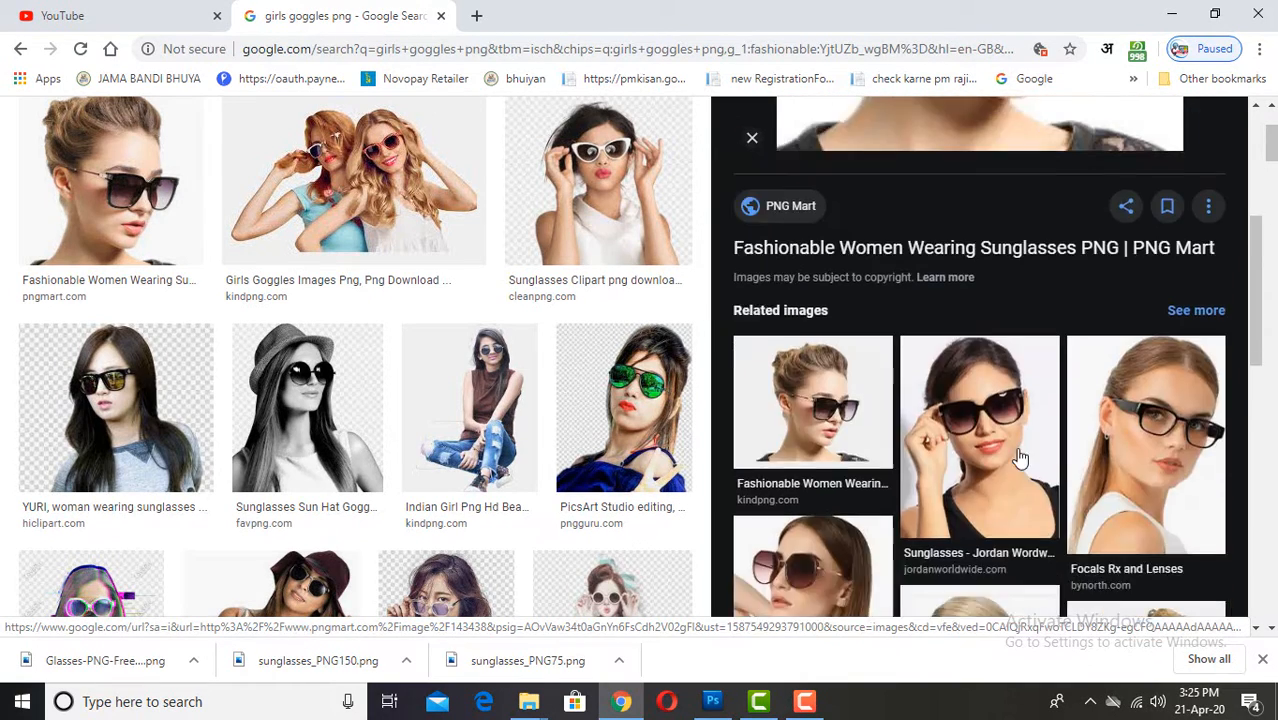
pyautogui.click(1013, 457)
pyautogui.scroll(-5, 1013, 457)
pyautogui.scroll(5, 1013, 457)
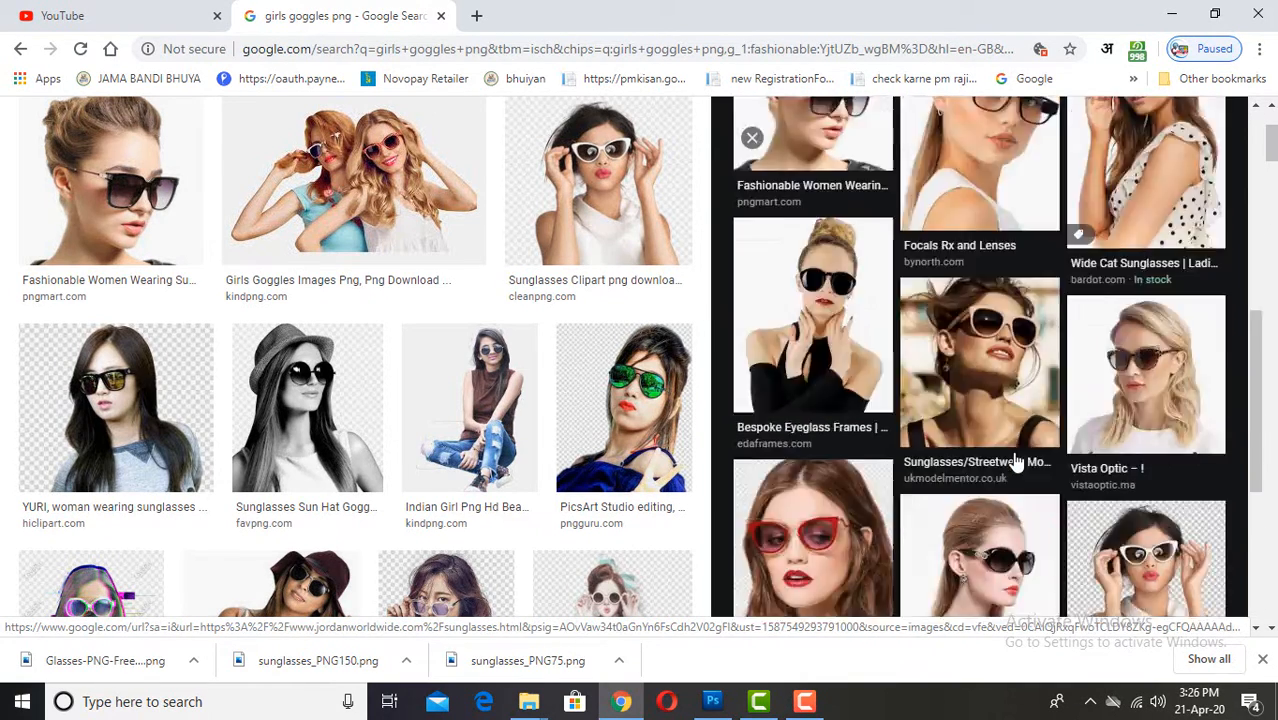
pyautogui.moveTo(998, 399); pyautogui.dragTo(163, 677)
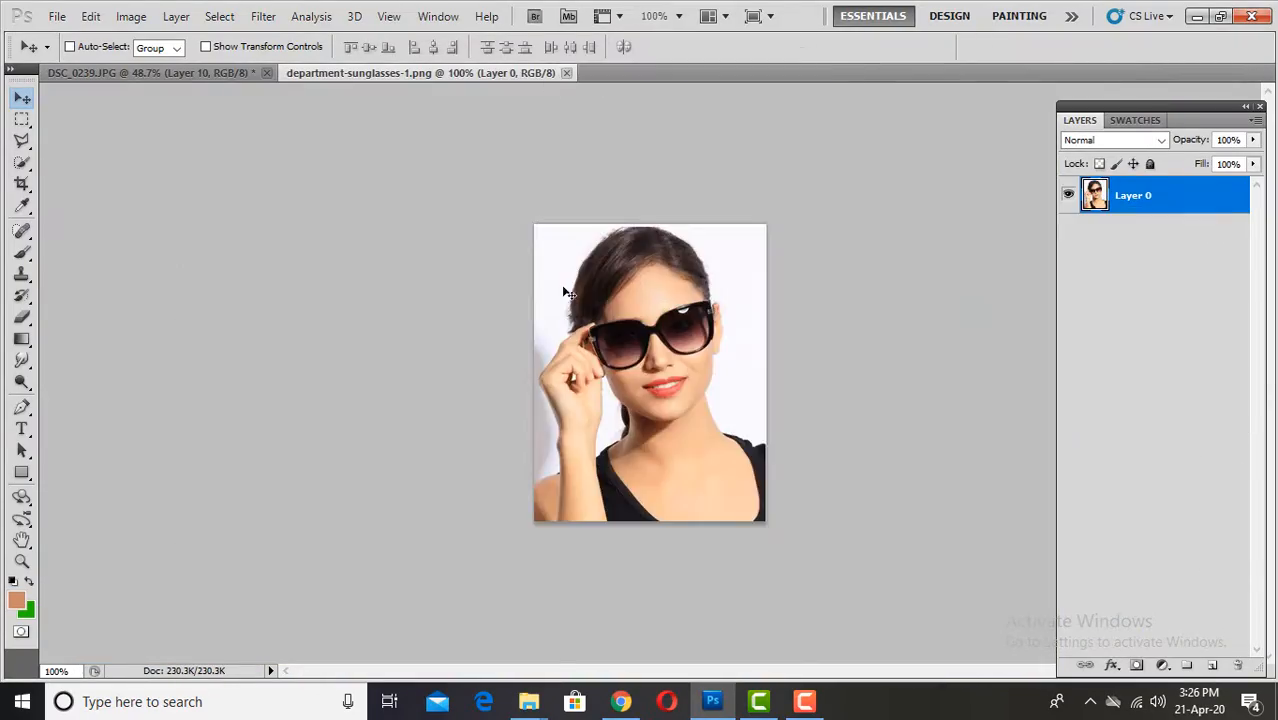
# Select the sunglasses in the photo with the Quick Selection tool and bring them over the woman's eyes in DSC_0239.JPG as a new layer.
pyautogui.scroll(5, 640, 350)
pyautogui.press('w')
pyautogui.scroll(-3, 352, 306)
pyautogui.press('c')
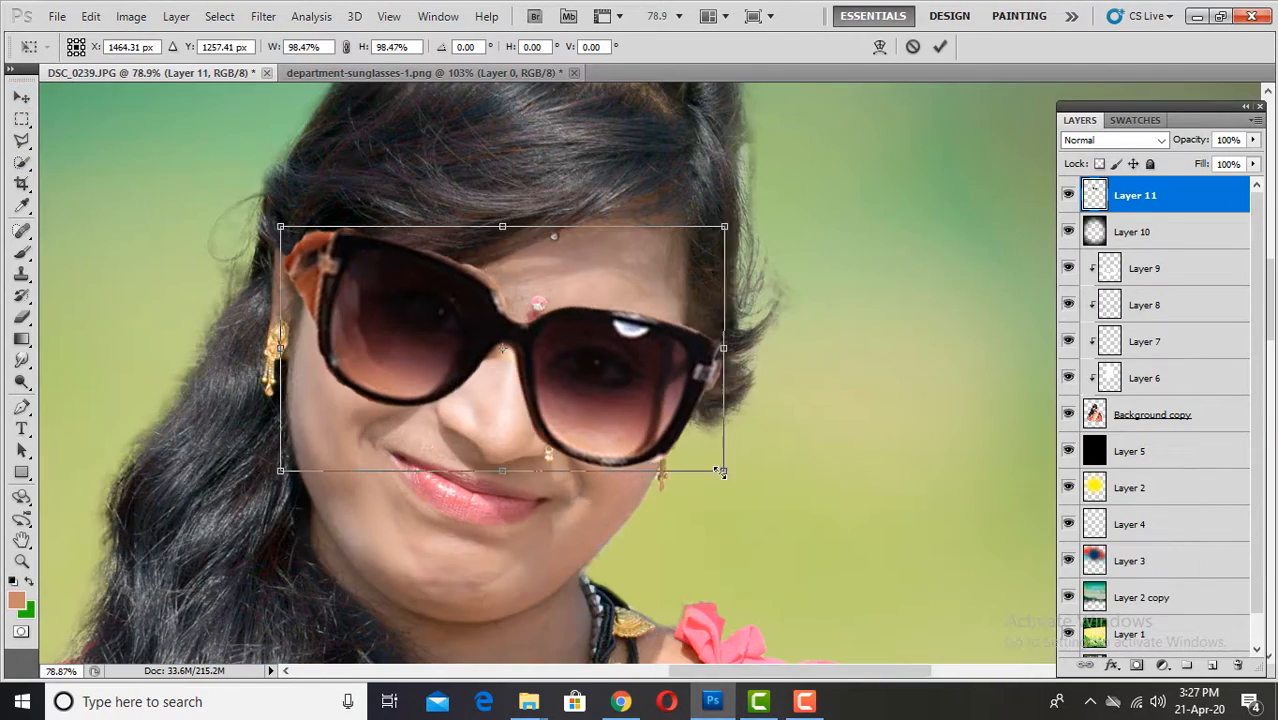
# Scale the sunglasses to about 95% and flip them horizontally.
pyautogui.moveTo(722, 471); pyautogui.dragTo(710, 463)
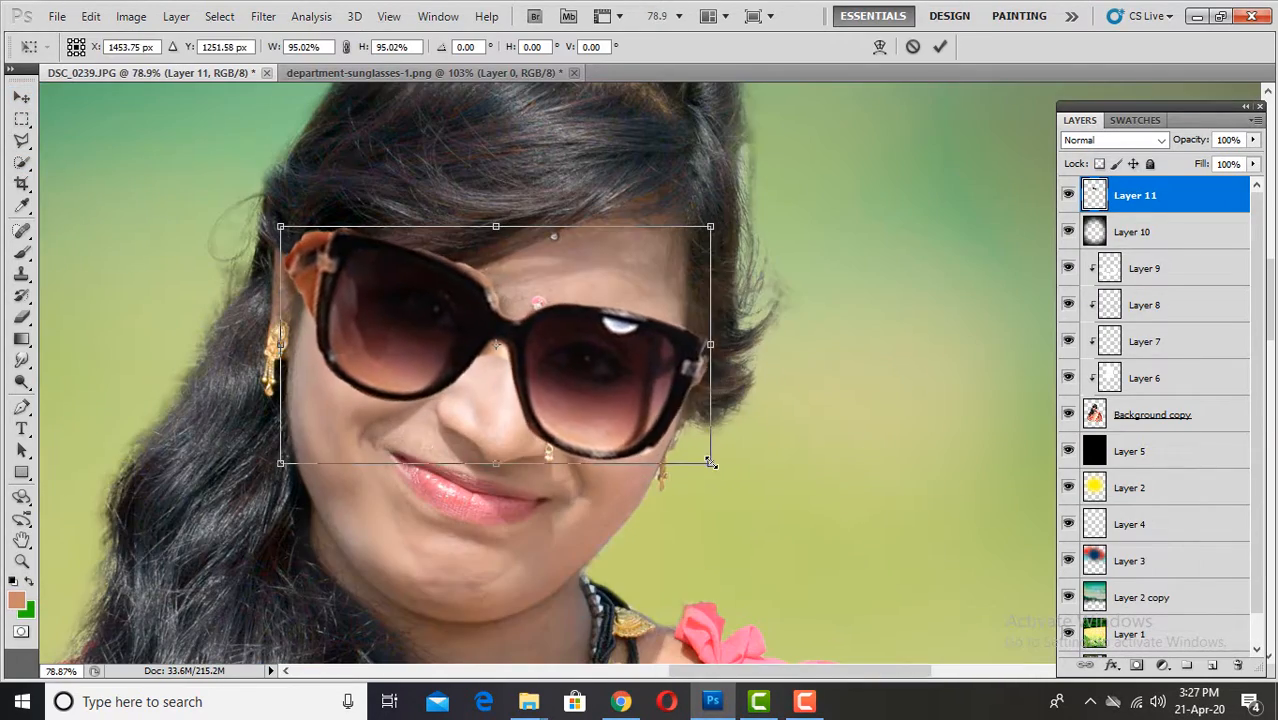
pyautogui.rightClick(588, 404)
pyautogui.click(660, 371)
pyautogui.press('Return')
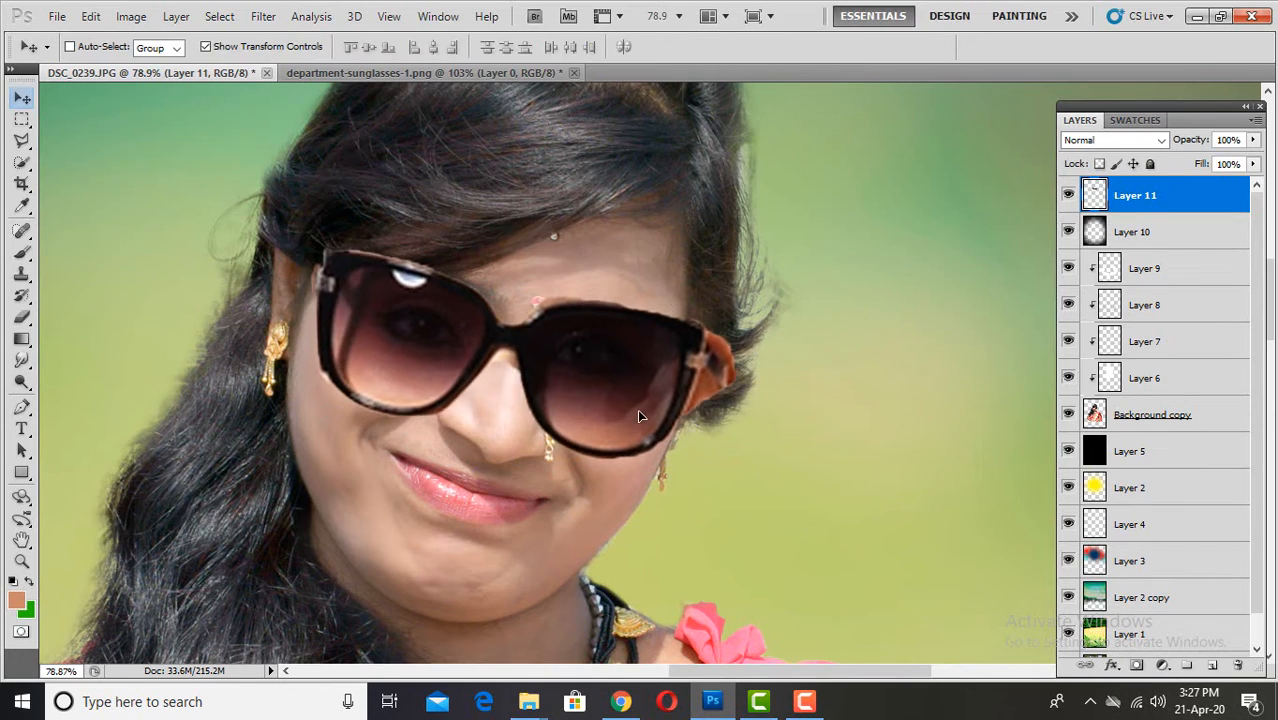
# Fit the sunglasses to the woman's face with Free Transform, rotating them about 3° and reducing their height to about 91%.
pyautogui.hotkey('ctrl', '0')
pyautogui.hotkey('ctrl', 't')
pyautogui.moveTo(498, 400); pyautogui.dragTo(503, 393)
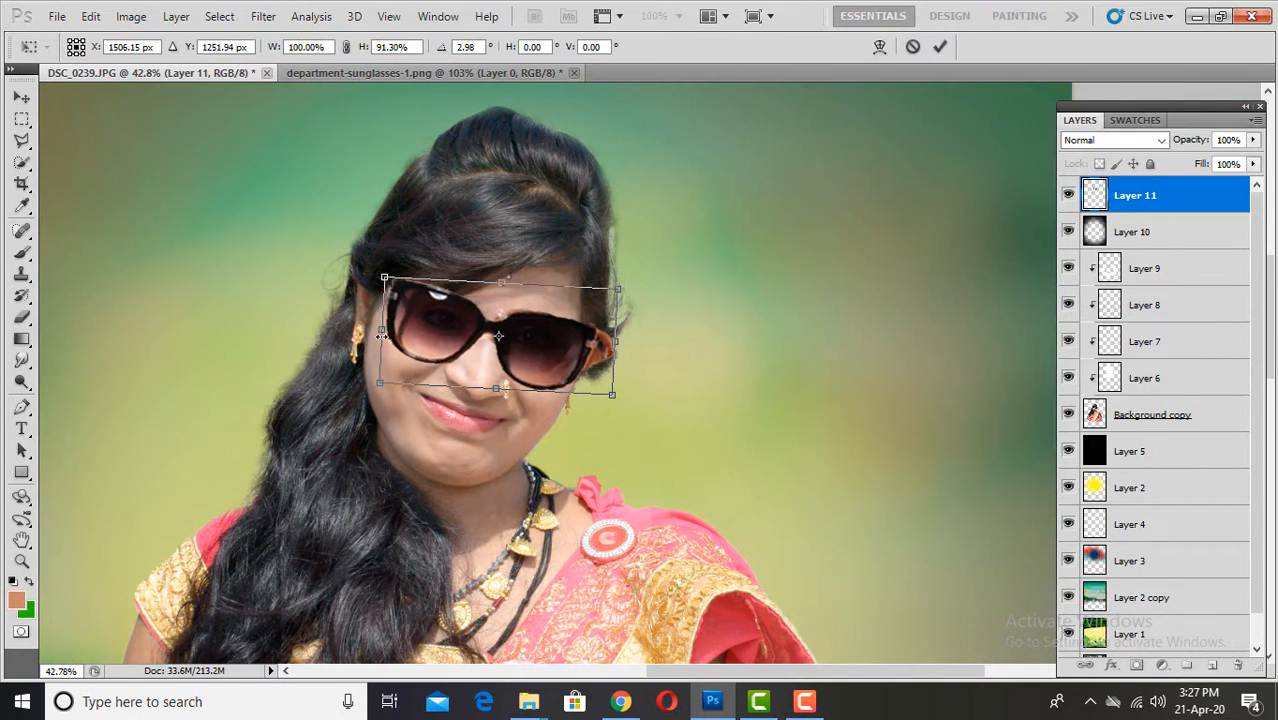
pyautogui.press('Return')
pyautogui.scroll(-5, 592, 222)
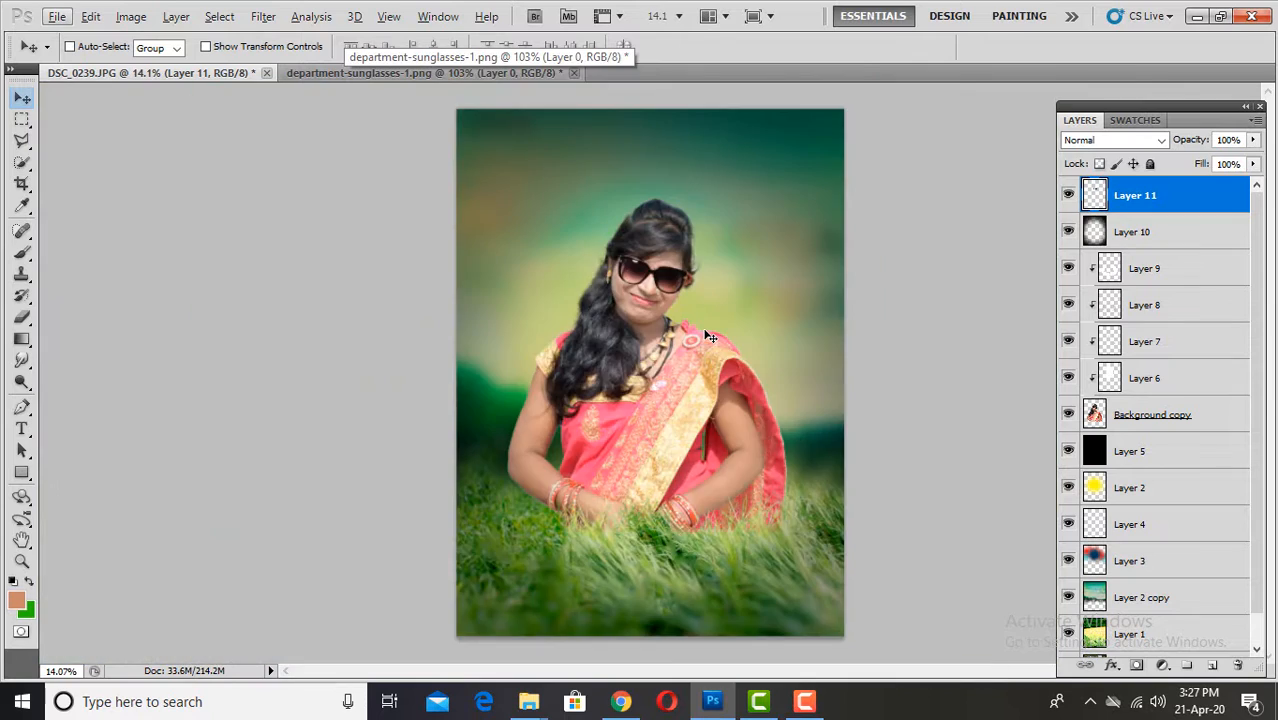
# Erase the orange earpiece remnant beside the sunglasses' outer edge with a 23 px eraser on Layer 11.
pyautogui.scroll(10, 645, 278)
pyautogui.press('e')
pyautogui.scroll(6, 685, 391)
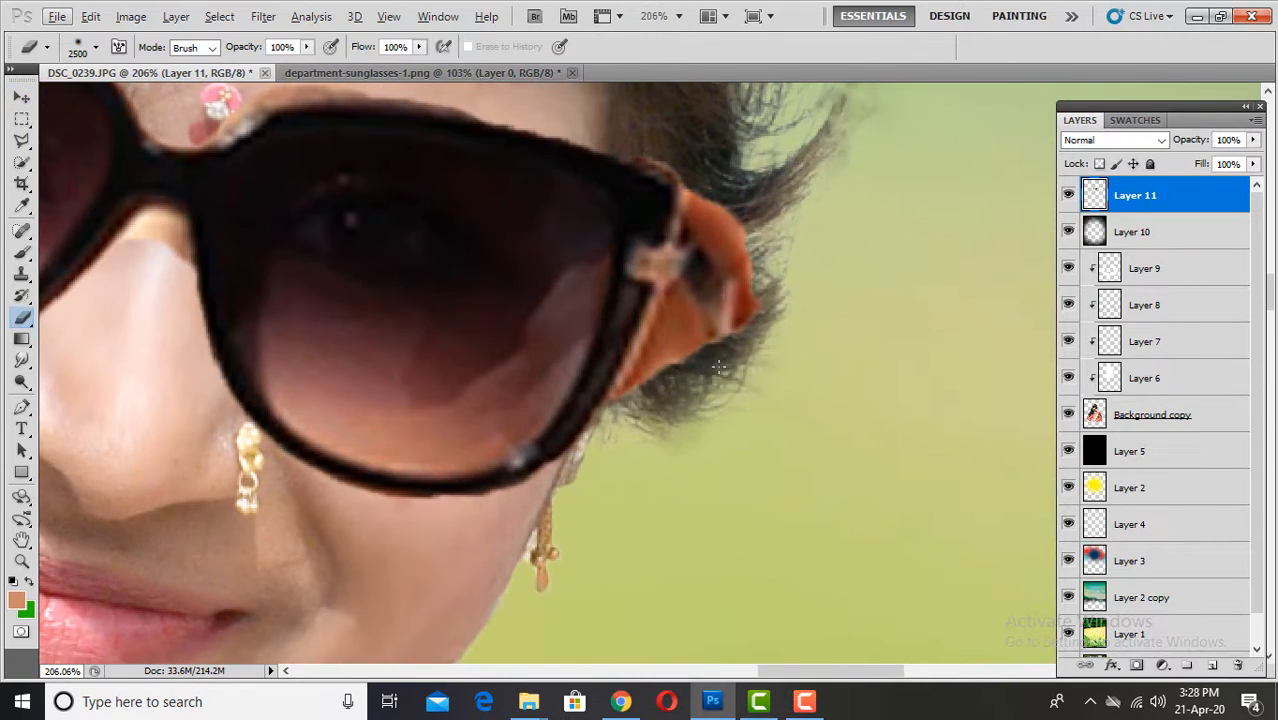
pyautogui.rightClick(719, 367)
pyautogui.moveTo(940, 403); pyautogui.dragTo(776, 403)
pyautogui.moveTo(716, 341); pyautogui.dragTo(664, 350)
pyautogui.rightClick(674, 435)
pyautogui.moveTo(693, 509)
pyautogui.mouseDown()
pyautogui.moveTo(762, 509)
pyautogui.moveTo(716, 476)
pyautogui.mouseUp()
pyautogui.moveTo(635, 385); pyautogui.dragTo(719, 244)
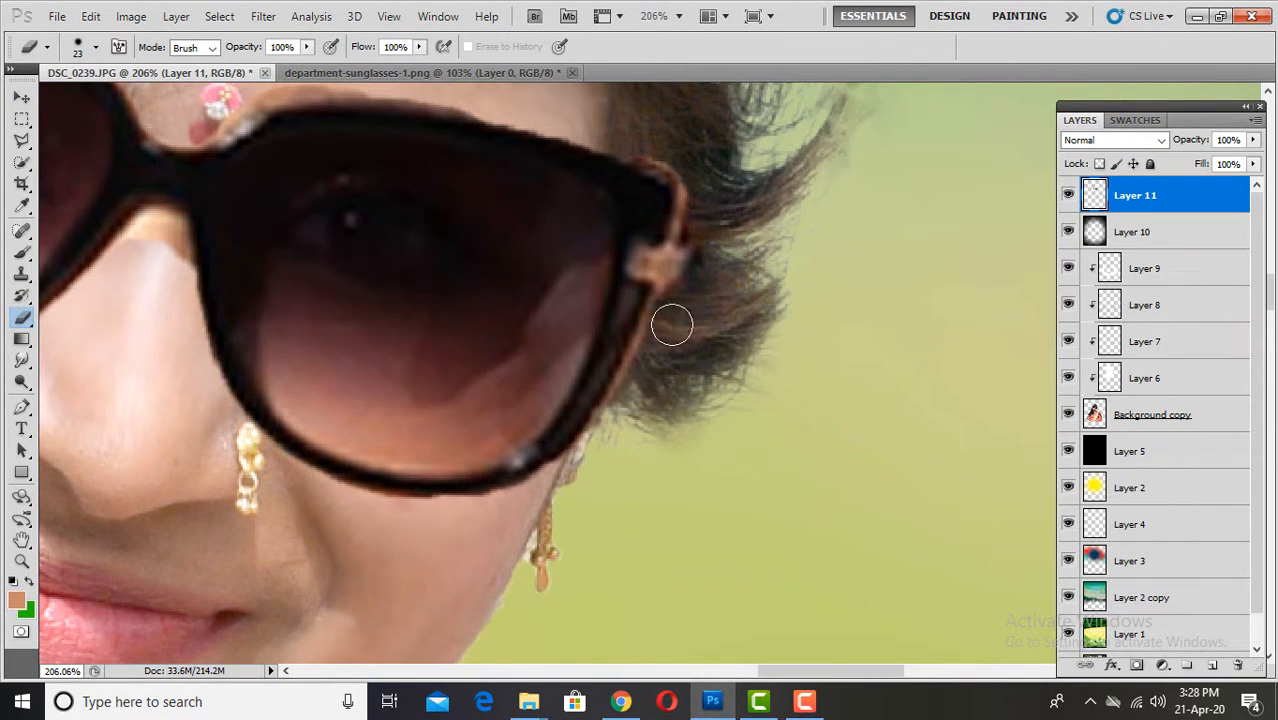
pyautogui.scroll(-12, 632, 202)
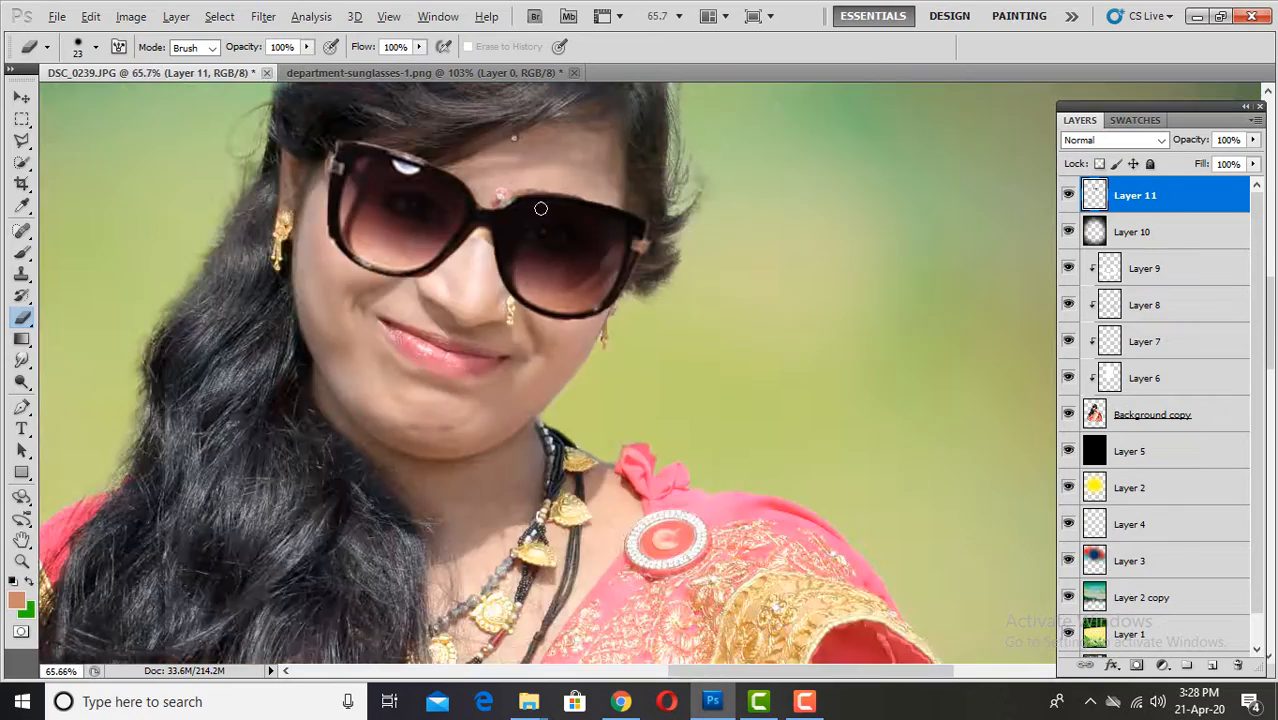
# Erase the leftover skin-coloured fringe around the sunglasses' frame and bridge with the 23 px eraser.
pyautogui.scroll(11, 500, 186)
pyautogui.scroll(-9, 790, 255)
pyautogui.scroll(9, 640, 320)
pyautogui.scroll(-11, 480, 415)
pyautogui.scroll(6, 455, 402)
pyautogui.scroll(3, 400, 391)
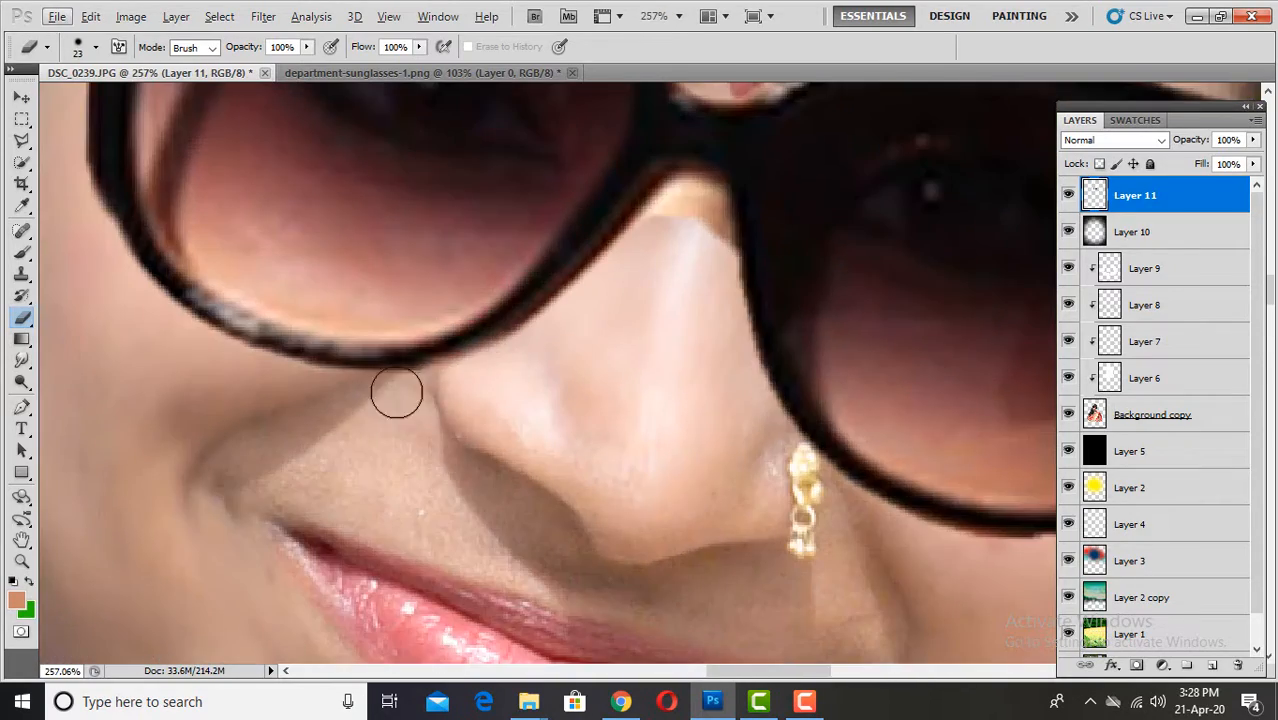
pyautogui.scroll(2, 688, 368)
pyautogui.scroll(-5, 699, 297)
pyautogui.scroll(4, 769, 276)
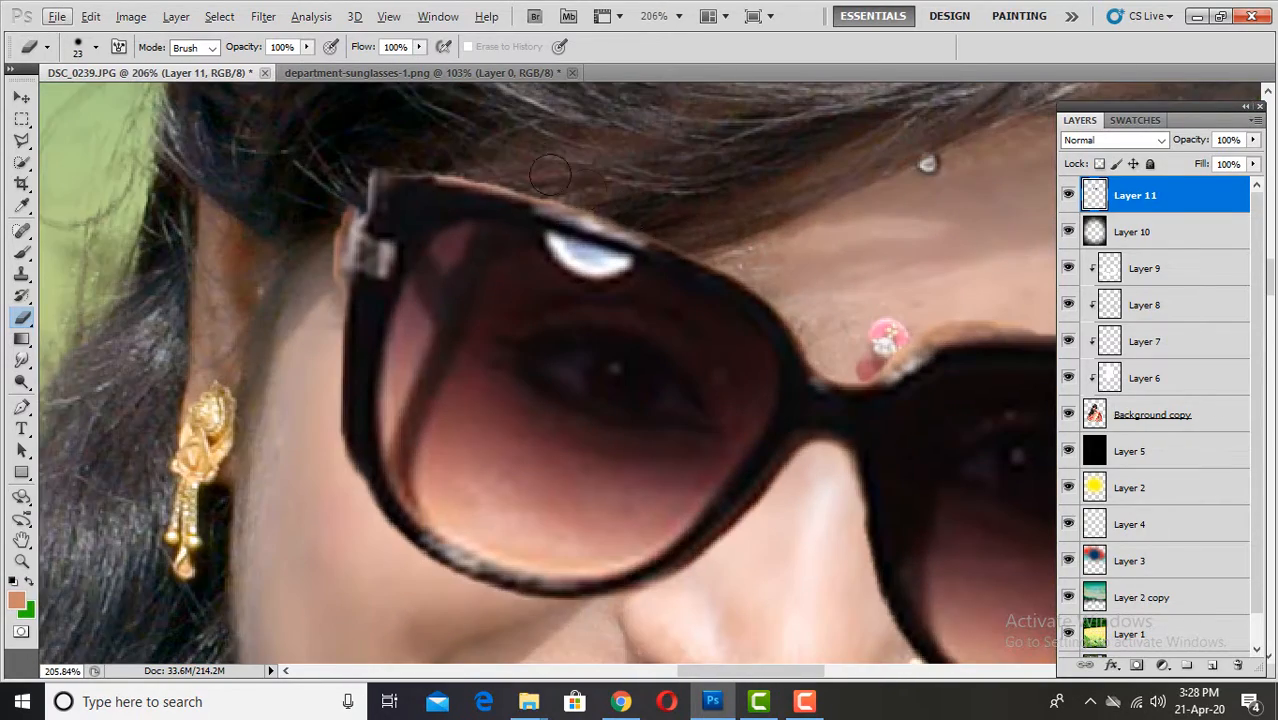
pyautogui.scroll(-8, 337, 206)
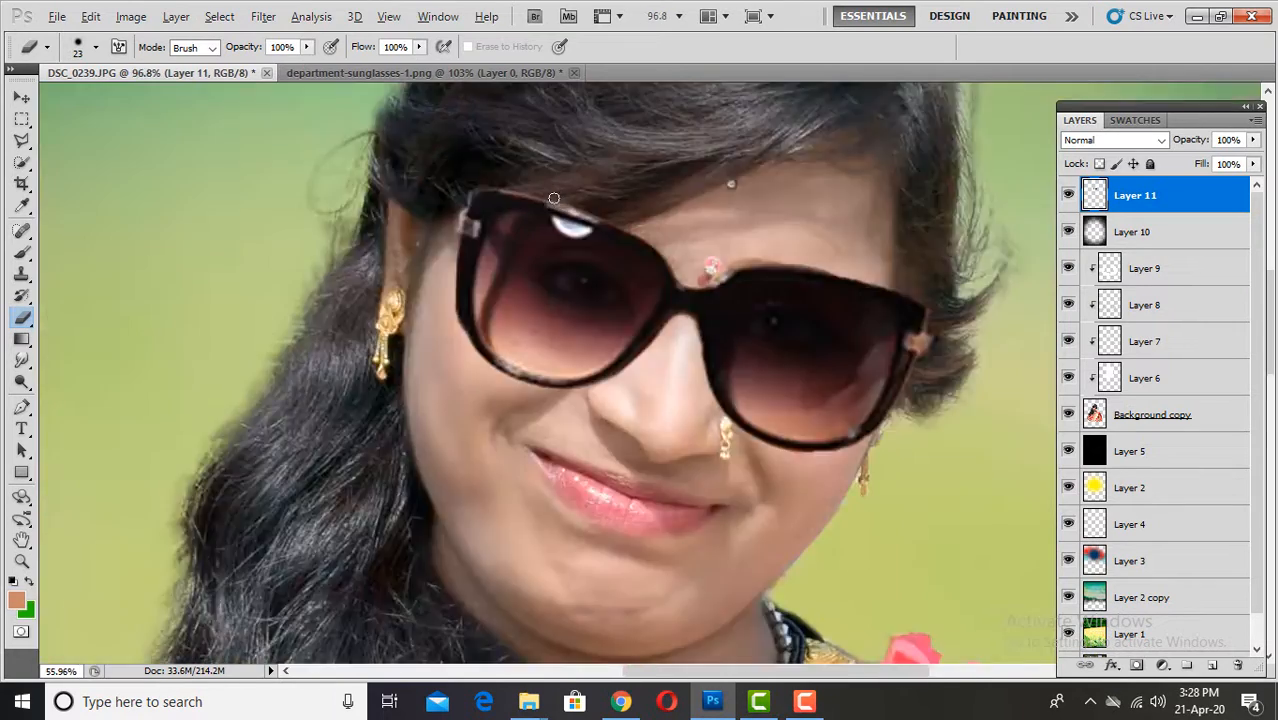
# Partly erase the lower part of the sunglasses' lens with a soft 52 px eraser at 52% opacity and 67% flow.
pyautogui.scroll(6, 485, 256)
pyautogui.press('v')
pyautogui.rightClick(401, 290)
pyautogui.click(449, 300)
pyautogui.scroll(3, 449, 304)
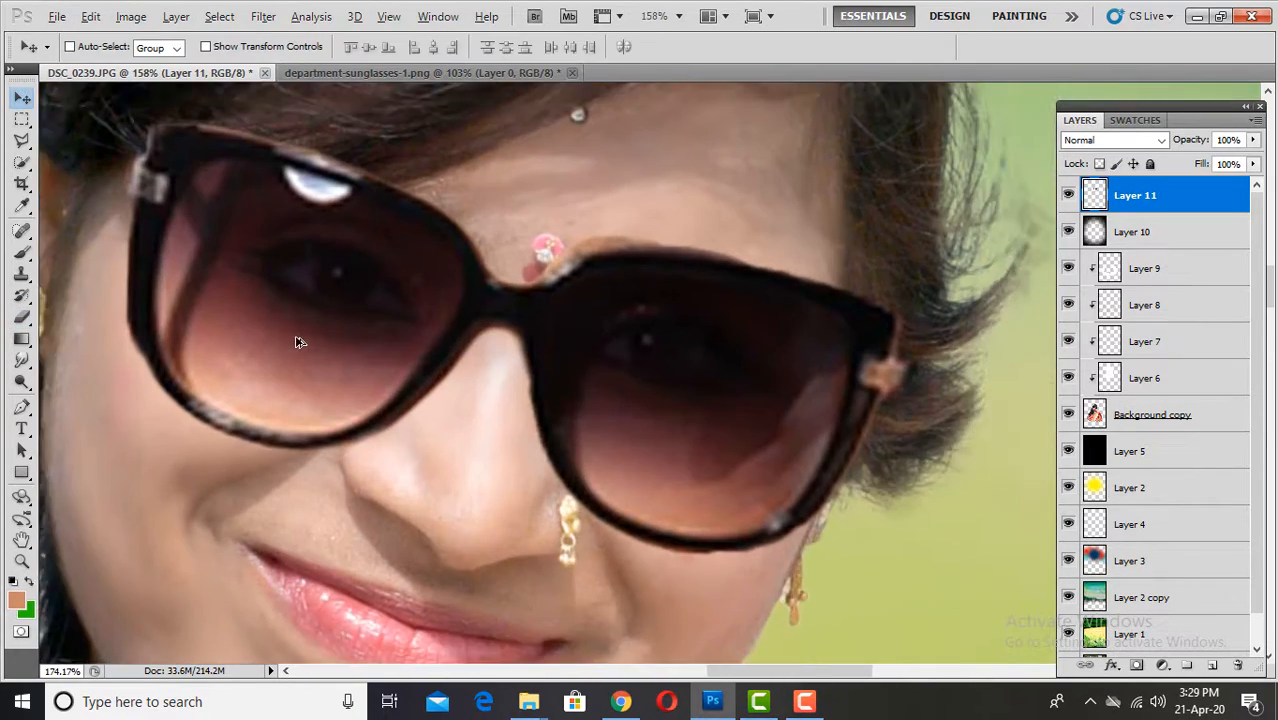
pyautogui.press('e')
pyautogui.rightClick(533, 378)
pyautogui.click(306, 47)
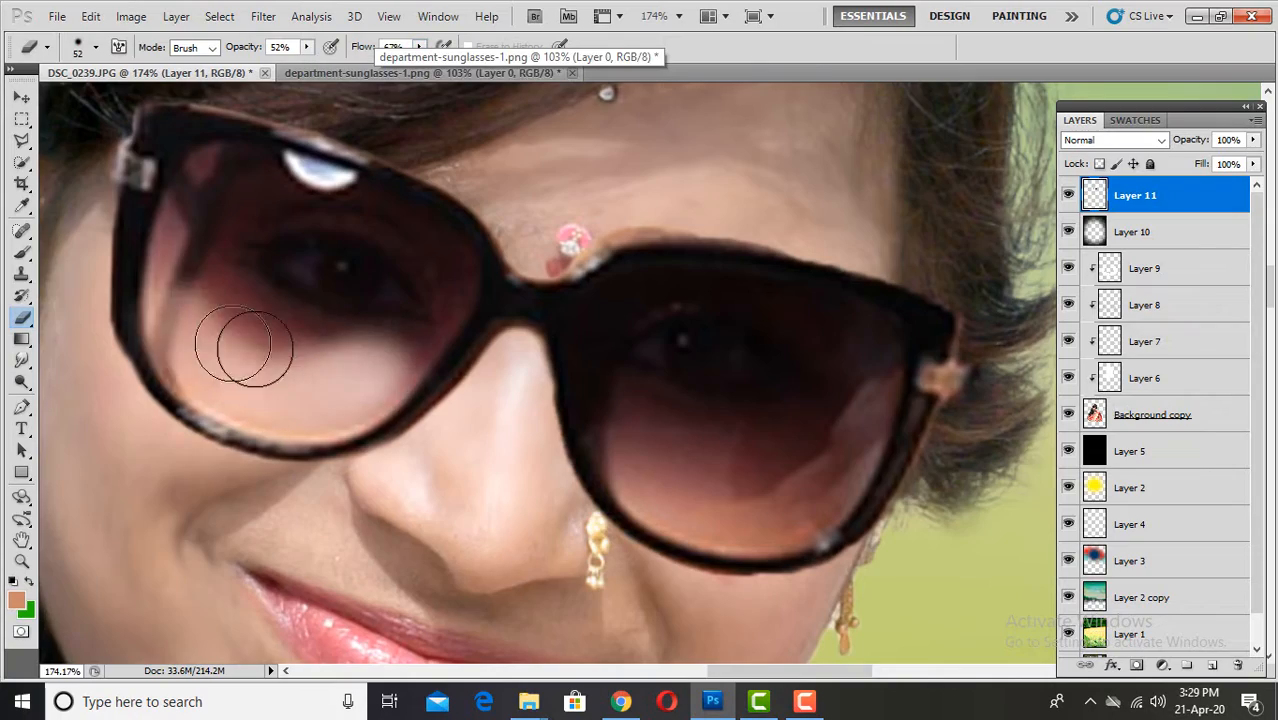
pyautogui.scroll(-5, 251, 348)
pyautogui.scroll(5, 456, 394)
pyautogui.scroll(-5, 465, 405)
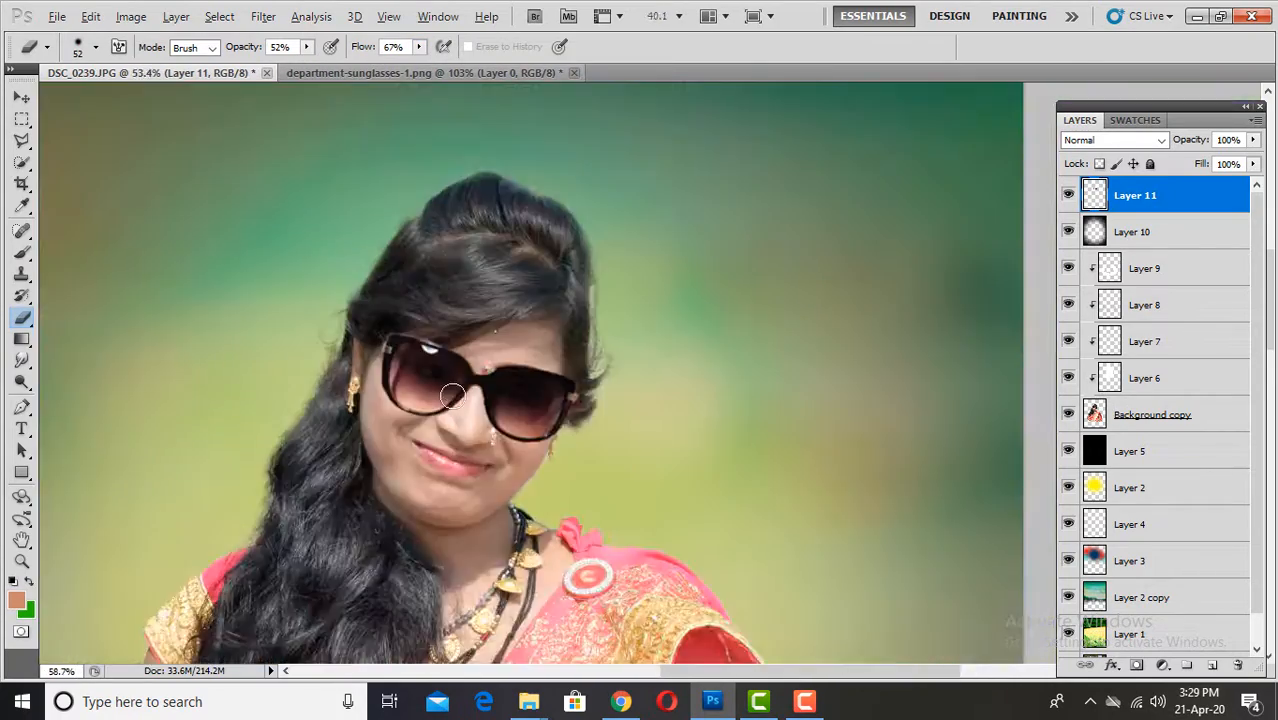
# Add a new layer and paint a black temple arm from the sunglasses' hinge into the hair with a 20 px brush.
pyautogui.scroll(6, 559, 262)
pyautogui.press('v')
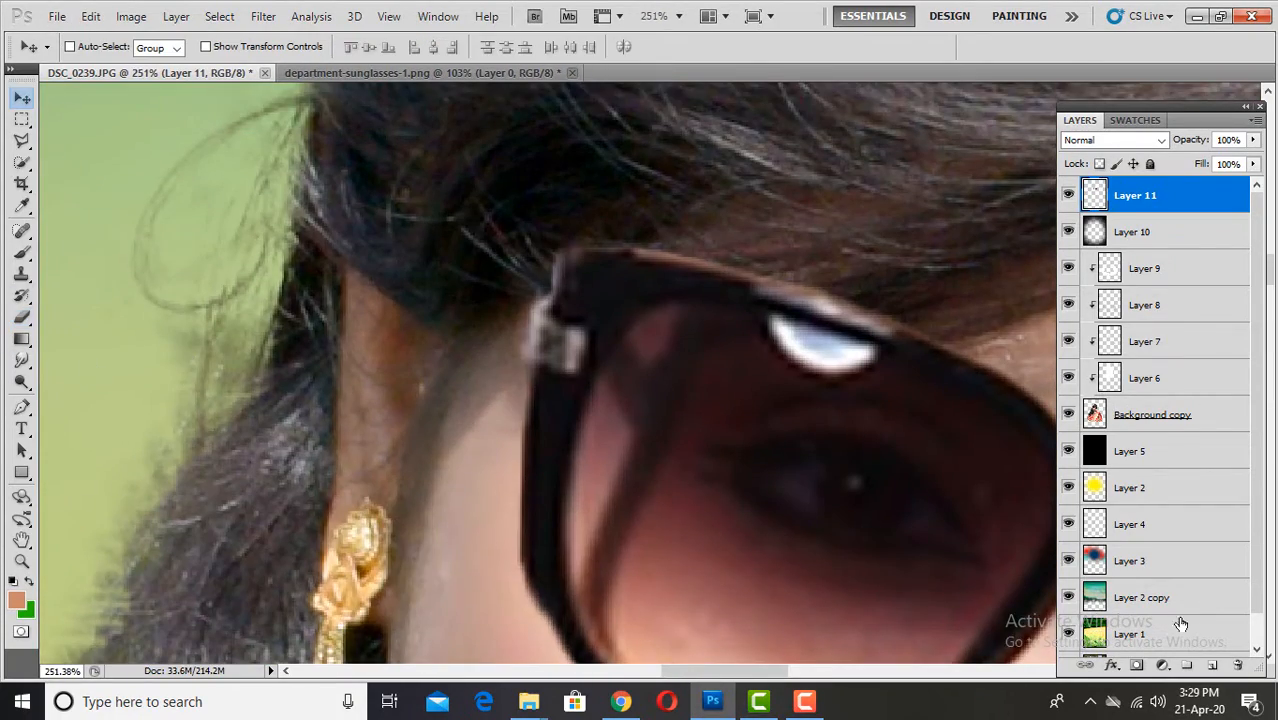
pyautogui.click(1212, 665)
pyautogui.scroll(2, 500, 270)
pyautogui.press('b')
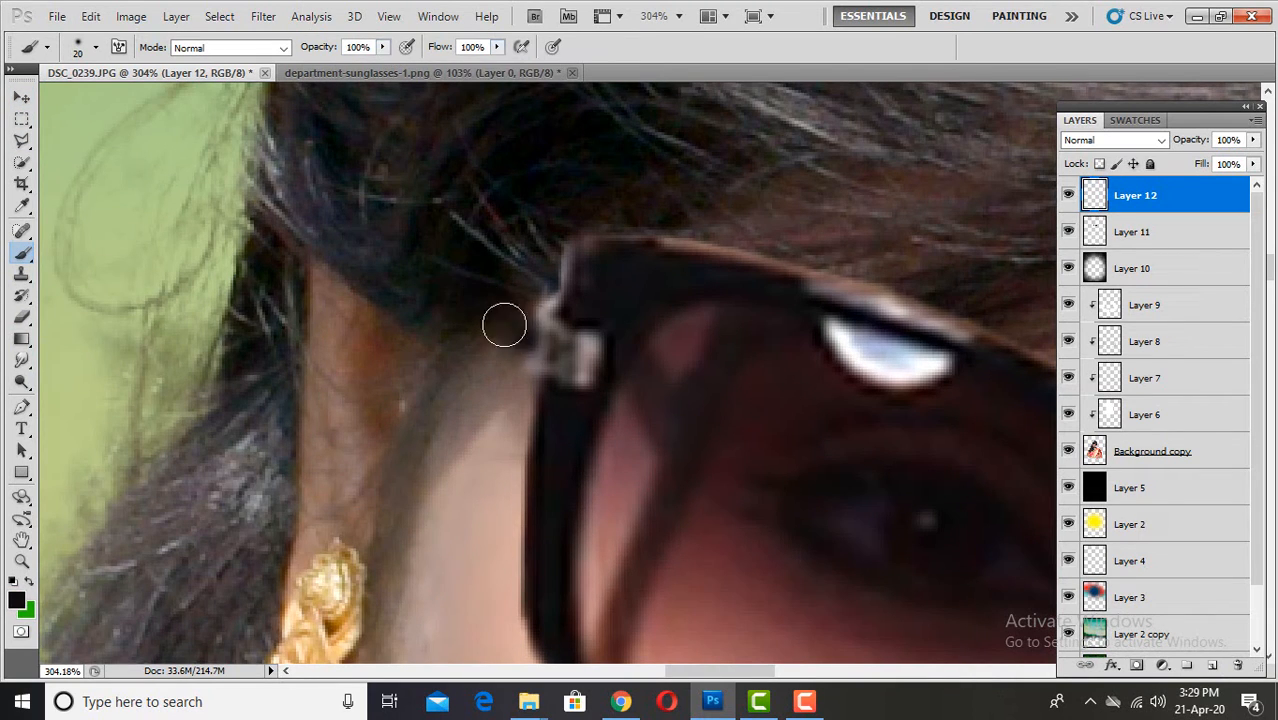
pyautogui.scroll(-6, 504, 326)
pyautogui.scroll(7, 573, 325)
# Apply a preset style with Drop Shadow, Bevel and Emboss and Gradient Overlay to the temple arm layer.
pyautogui.doubleClick(1186, 197)
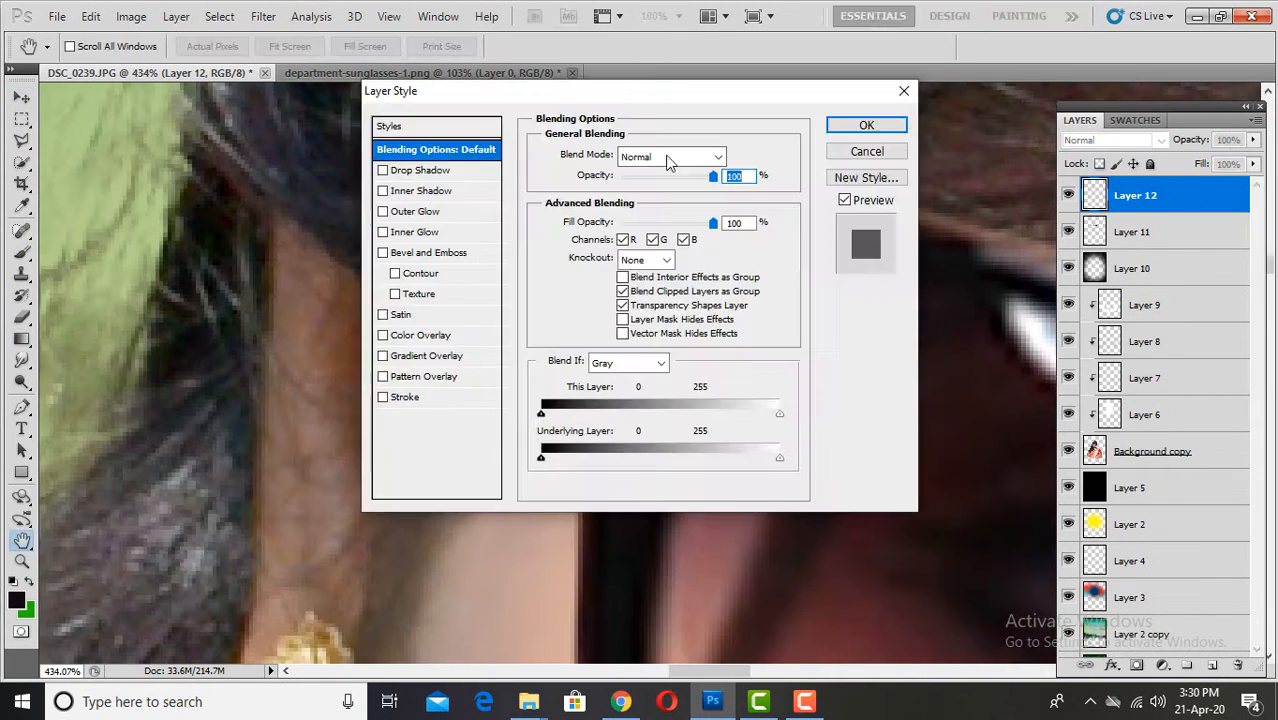
pyautogui.moveTo(668, 91); pyautogui.dragTo(1013, 118)
pyautogui.click(762, 363)
pyautogui.click(765, 154)
pyautogui.click(1037, 206)
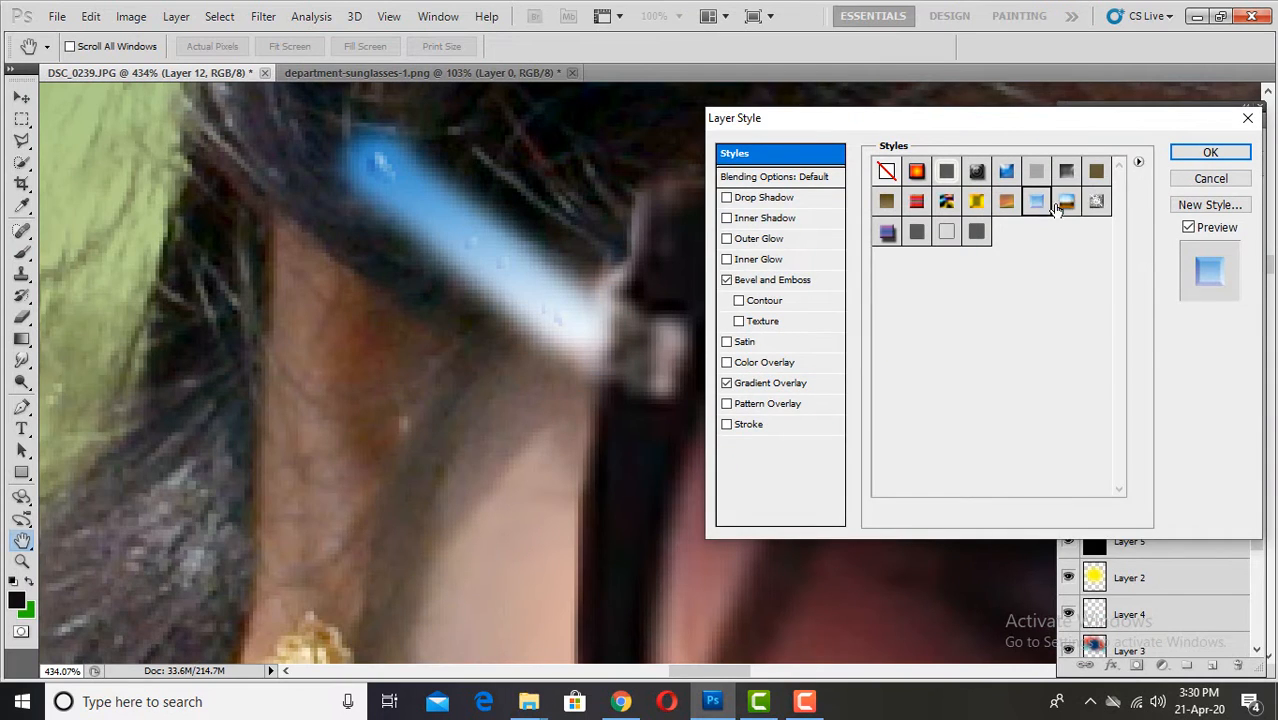
pyautogui.click(887, 232)
pyautogui.click(1210, 152)
# Scale the temple arm to about 121% and rotate it about -3.5° so it meets the sunglasses' hinge.
pyautogui.press('v')
pyautogui.scroll(-8, 513, 283)
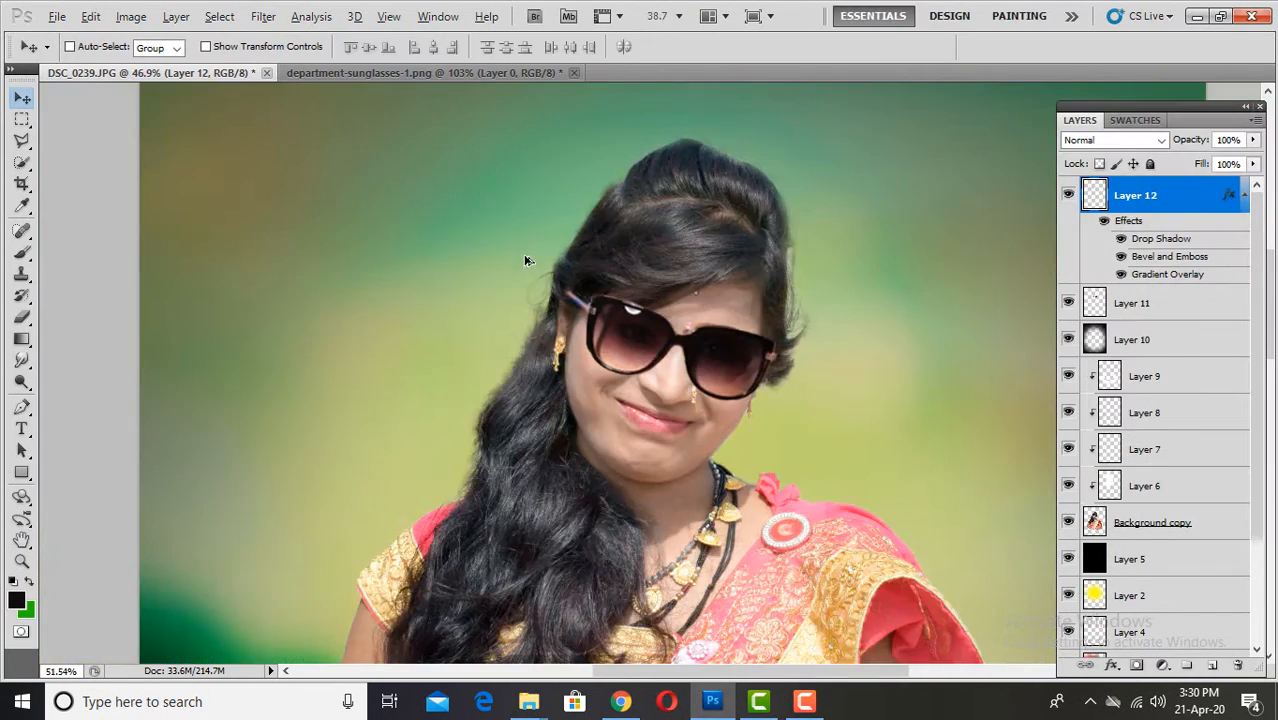
pyautogui.scroll(5, 525, 260)
pyautogui.hotkey('ctrl', 't')
pyautogui.moveTo(513, 242); pyautogui.dragTo(470, 226)
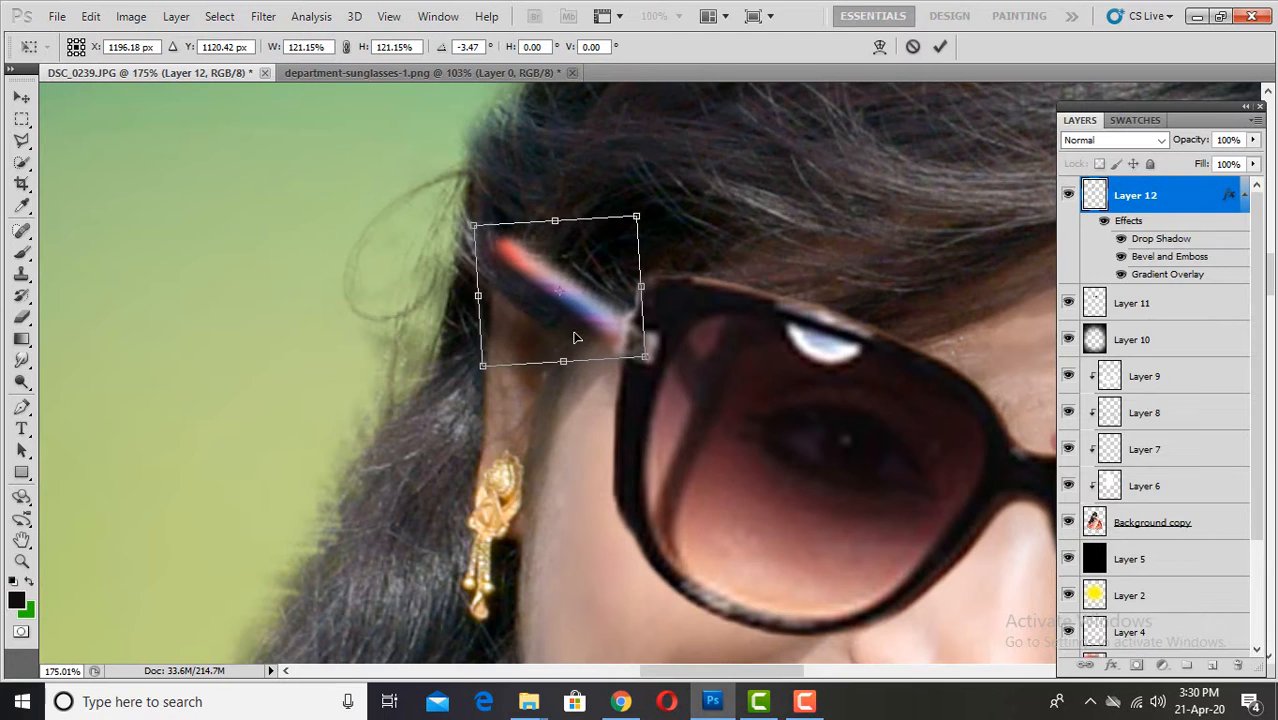
pyautogui.press('Return')
# Fade the temple arm's outer end into the hair with a soft 83 px eraser at 52% opacity.
pyautogui.scroll(-3, 620, 376)
pyautogui.scroll(3, 565, 334)
pyautogui.press('e')
pyautogui.scroll(2, 620, 370)
pyautogui.rightClick(577, 249)
pyautogui.moveTo(775, 324); pyautogui.dragTo(596, 324)
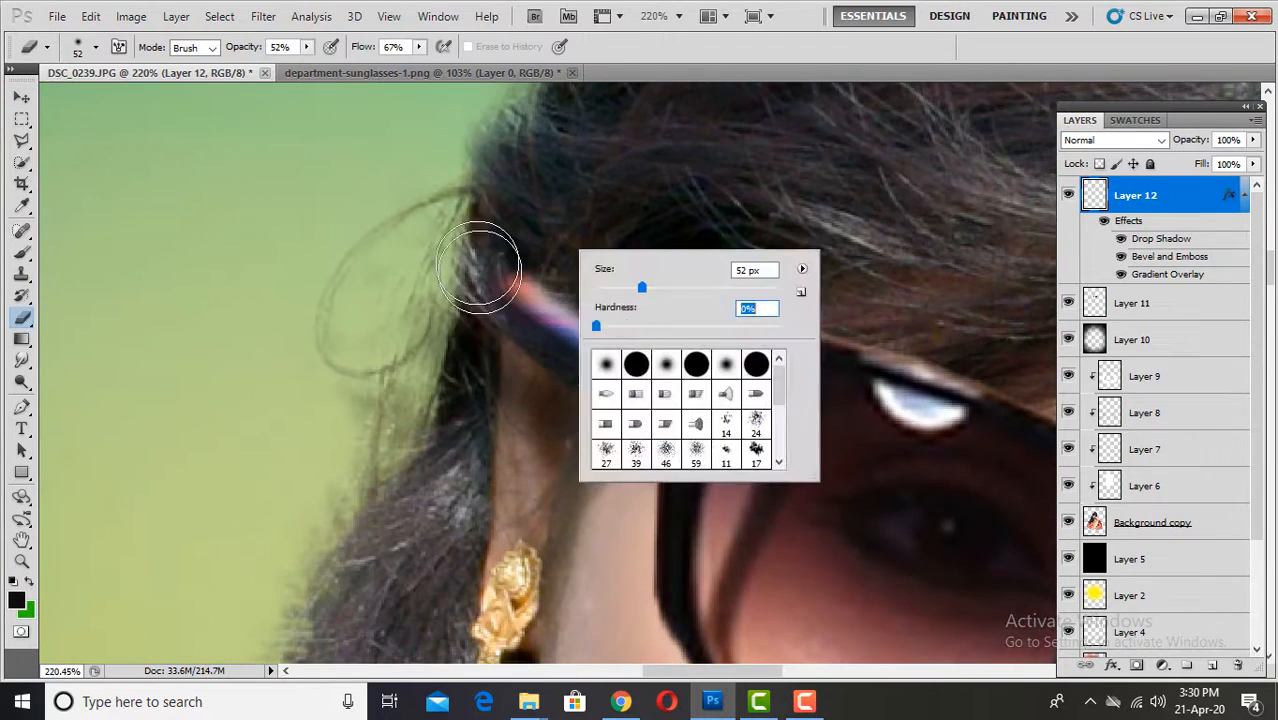
pyautogui.moveTo(488, 265); pyautogui.dragTo(566, 263)
pyautogui.scroll(-2, 408, 357)
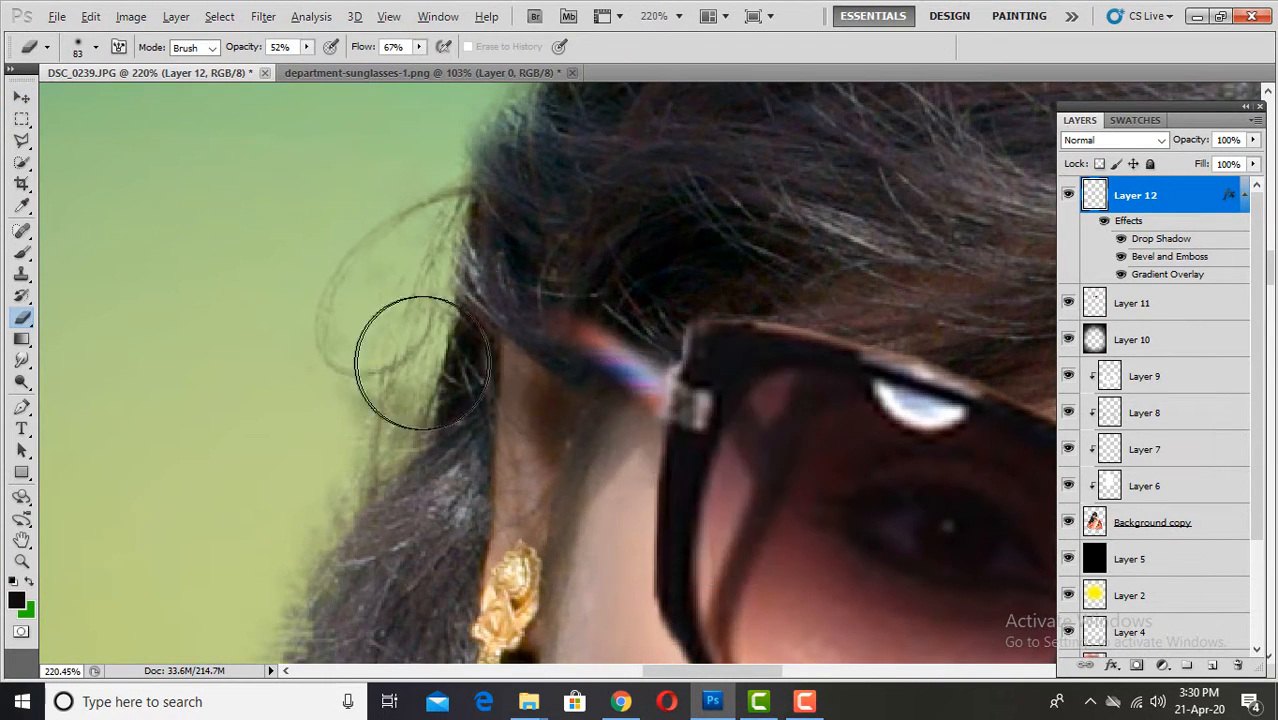
pyautogui.scroll(-5, 519, 469)
pyautogui.scroll(-2, 519, 469)
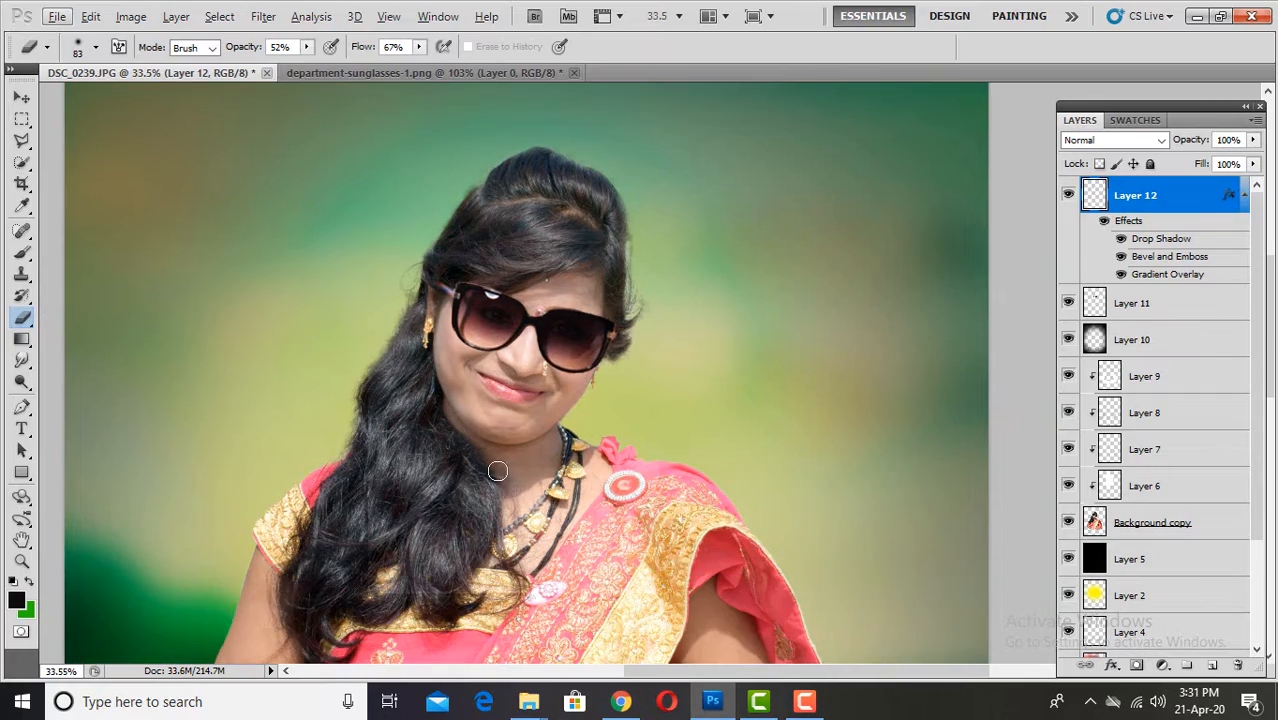
pyautogui.scroll(5, 543, 314)
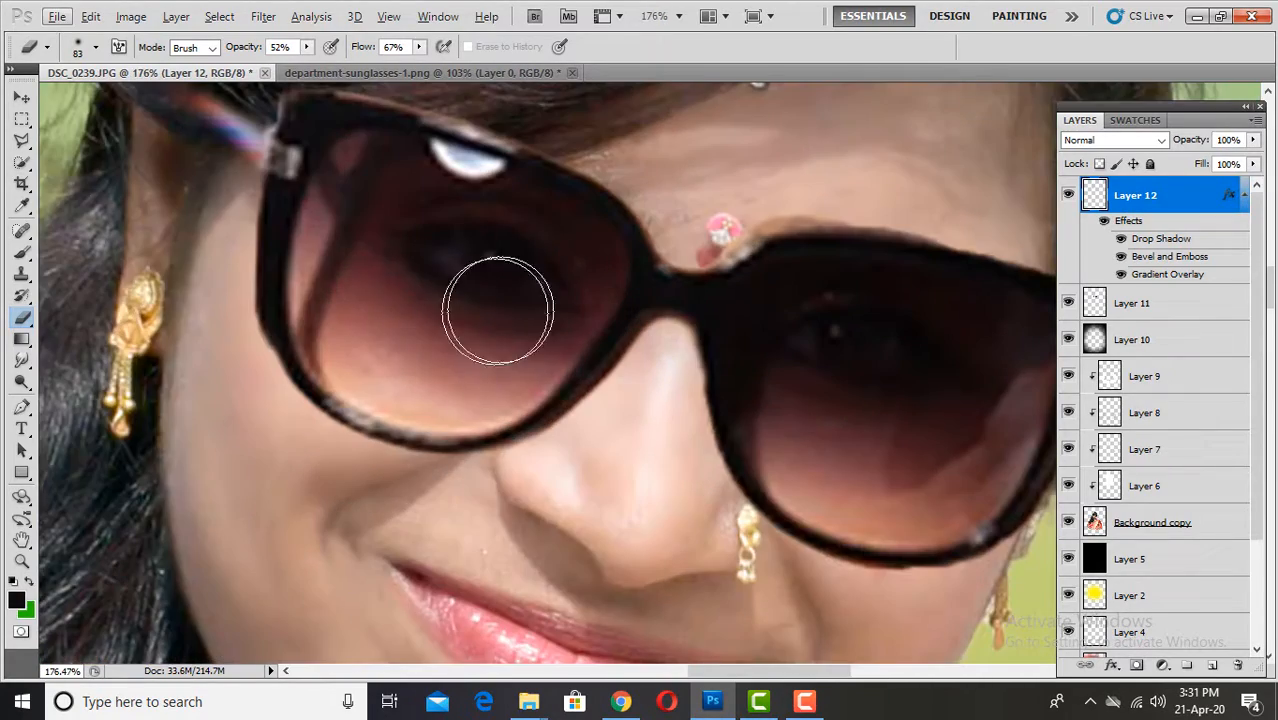
# Select the sunglasses layer, Layer 11, and switch to Layer 5 from the layers beneath the grass area.
pyautogui.click(1131, 304)
pyautogui.scroll(-6, 585, 351)
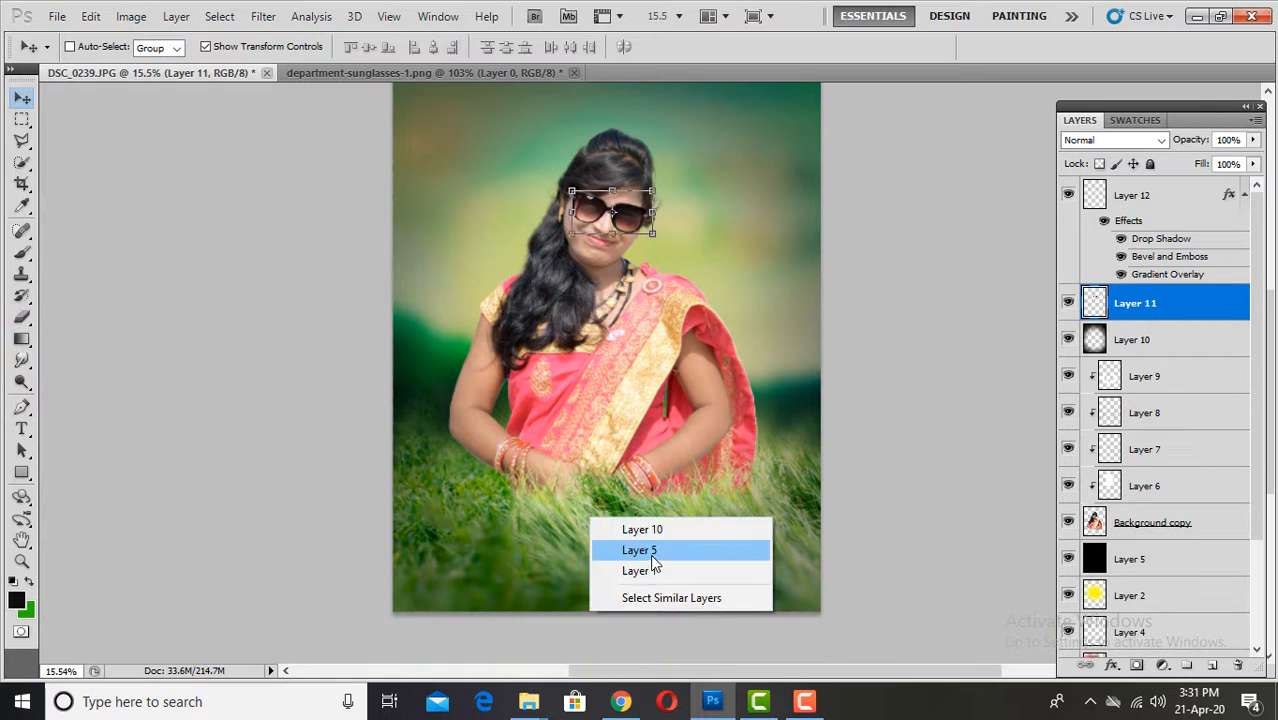
pyautogui.click(650, 551)
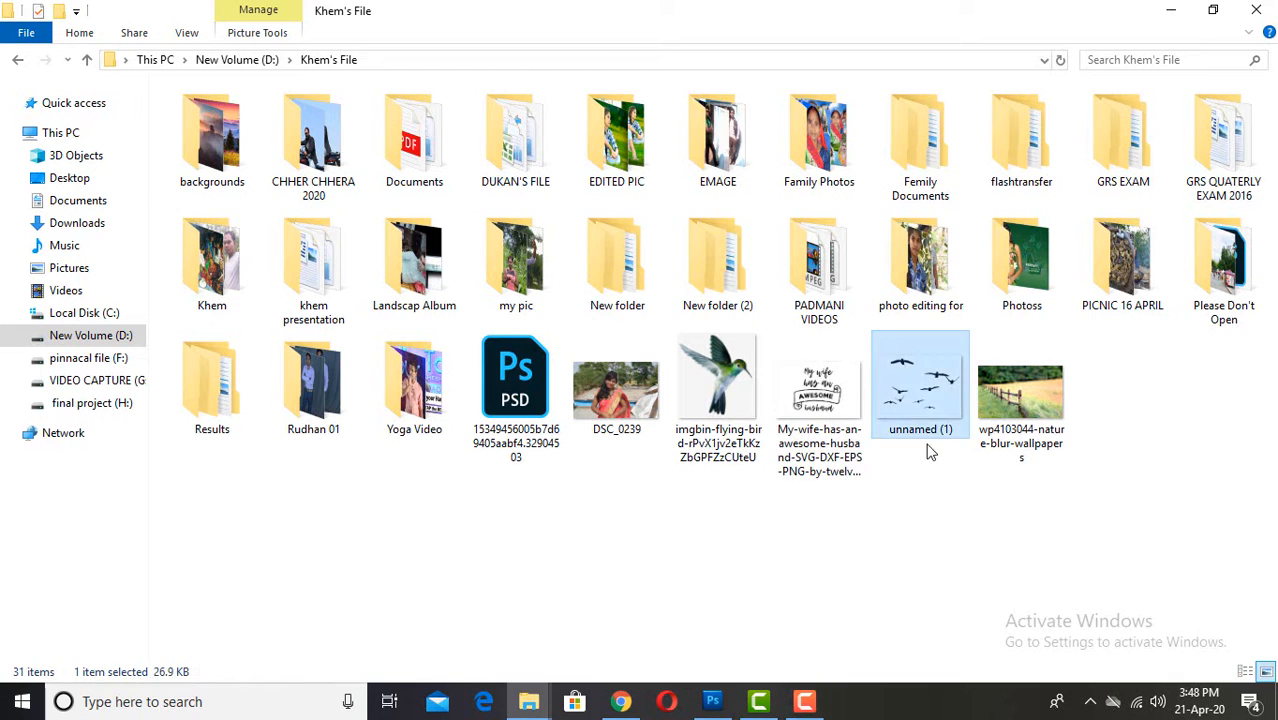
# Close the sunglasses image and open the bird silhouettes file unnamed (1) from File Explorer in Photoshop.
pyautogui.moveTo(927, 447); pyautogui.dragTo(716, 706)
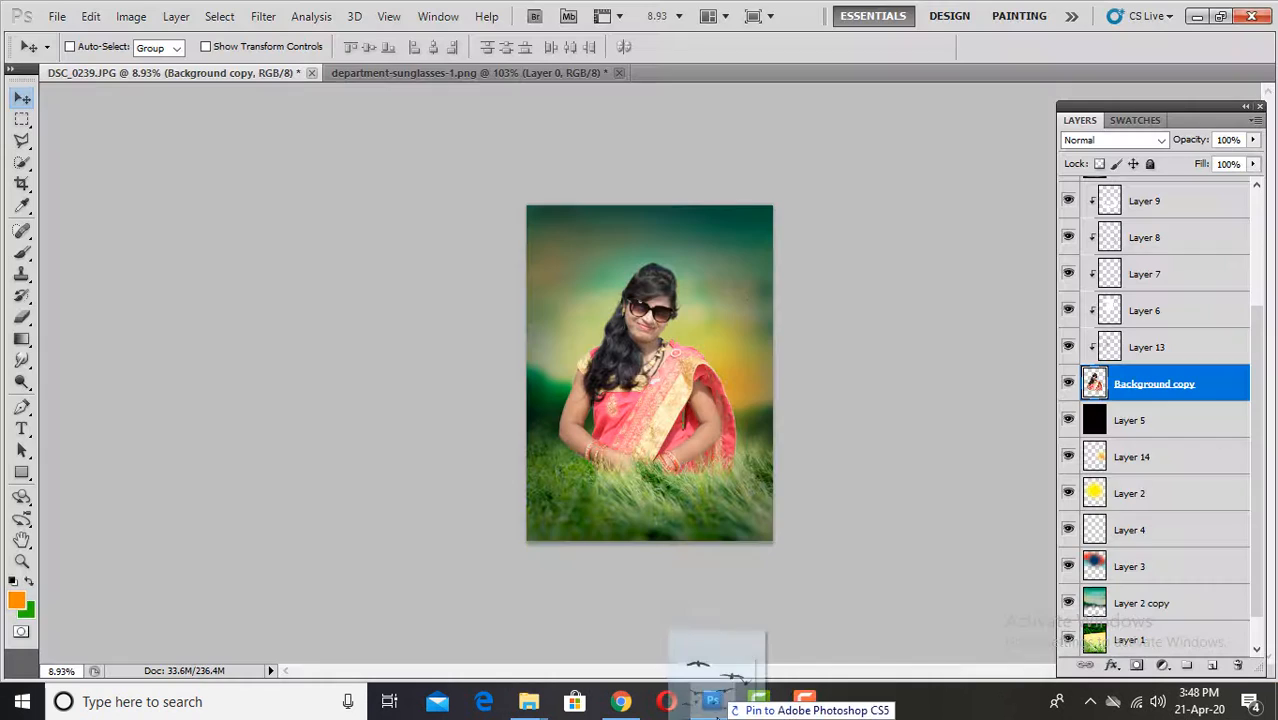
pyautogui.click(619, 72)
pyautogui.click(645, 285)
pyautogui.moveTo(528, 701)
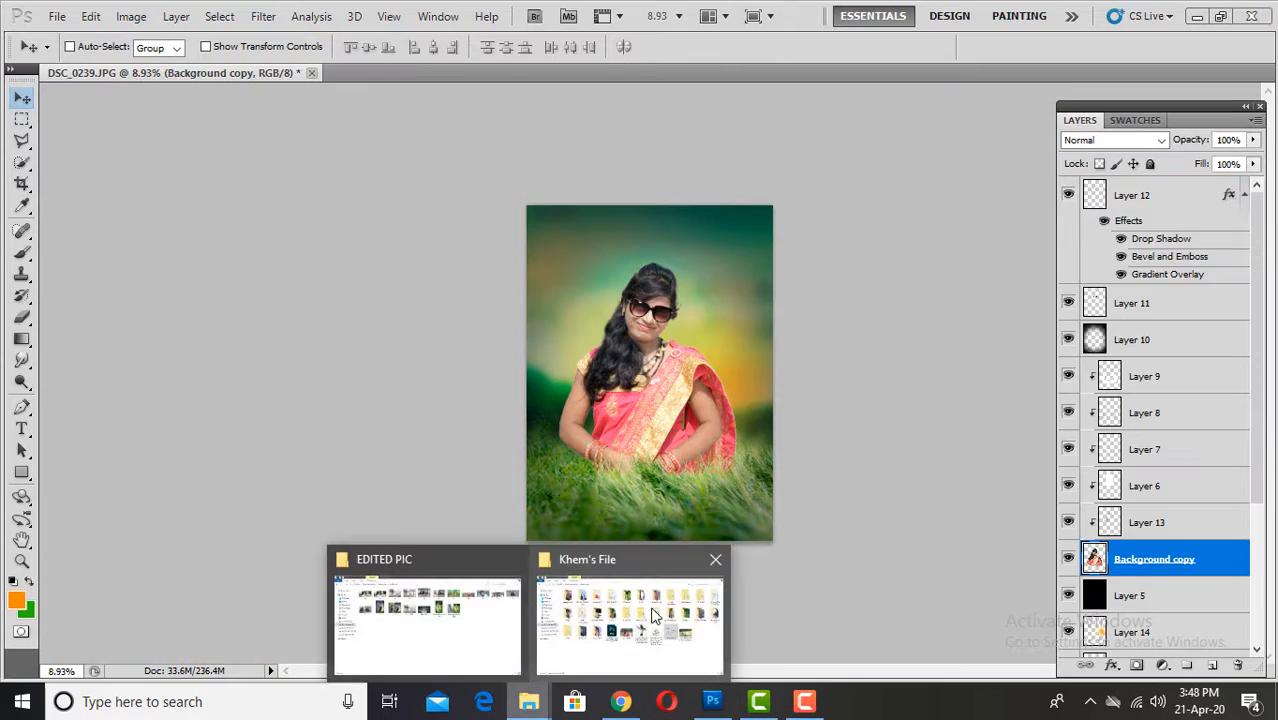
pyautogui.click(655, 615)
pyautogui.moveTo(919, 385); pyautogui.dragTo(734, 53)
# Try to copy the bird silhouettes into the portrait directly above the Background copy layer.
pyautogui.moveTo(685, 295); pyautogui.dragTo(777, 284)
pyautogui.scroll(4, 777, 284)
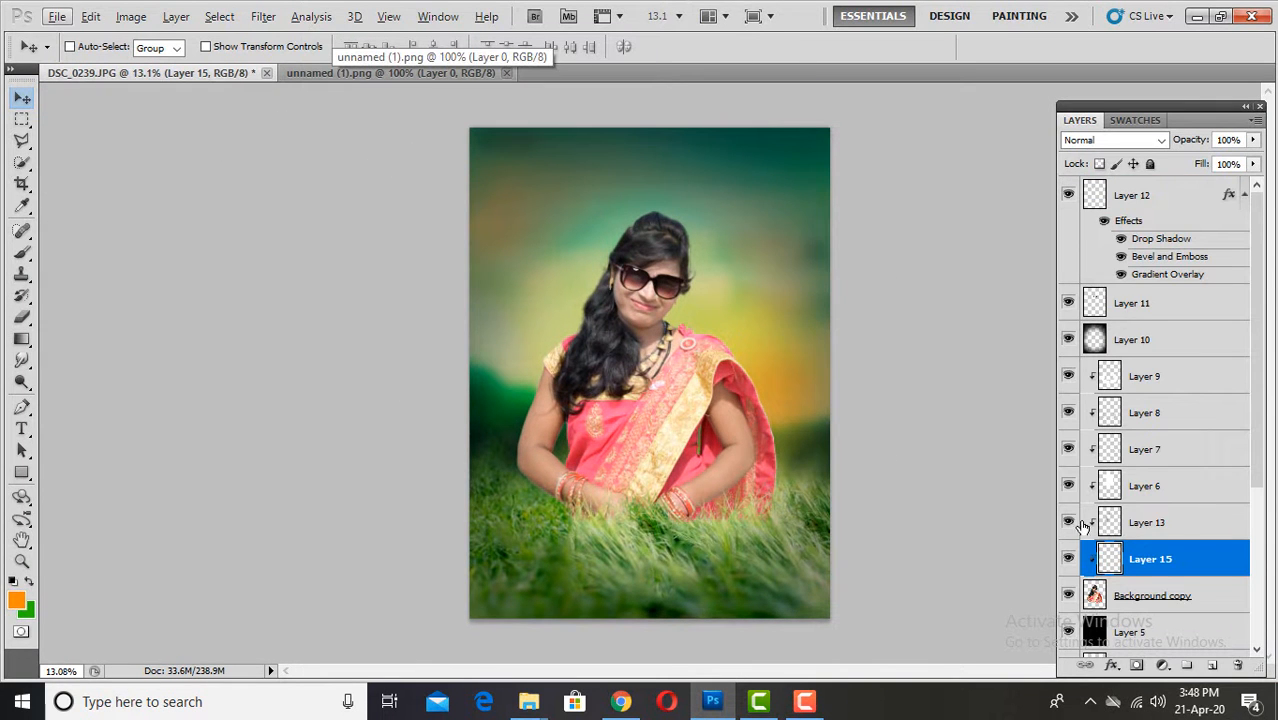
# Merge all layers from Layer 1 up to Layer 12 into one, leaving the original Background layer separate.
pyautogui.scroll(-5, 1240, 498)
pyautogui.click(1127, 634)
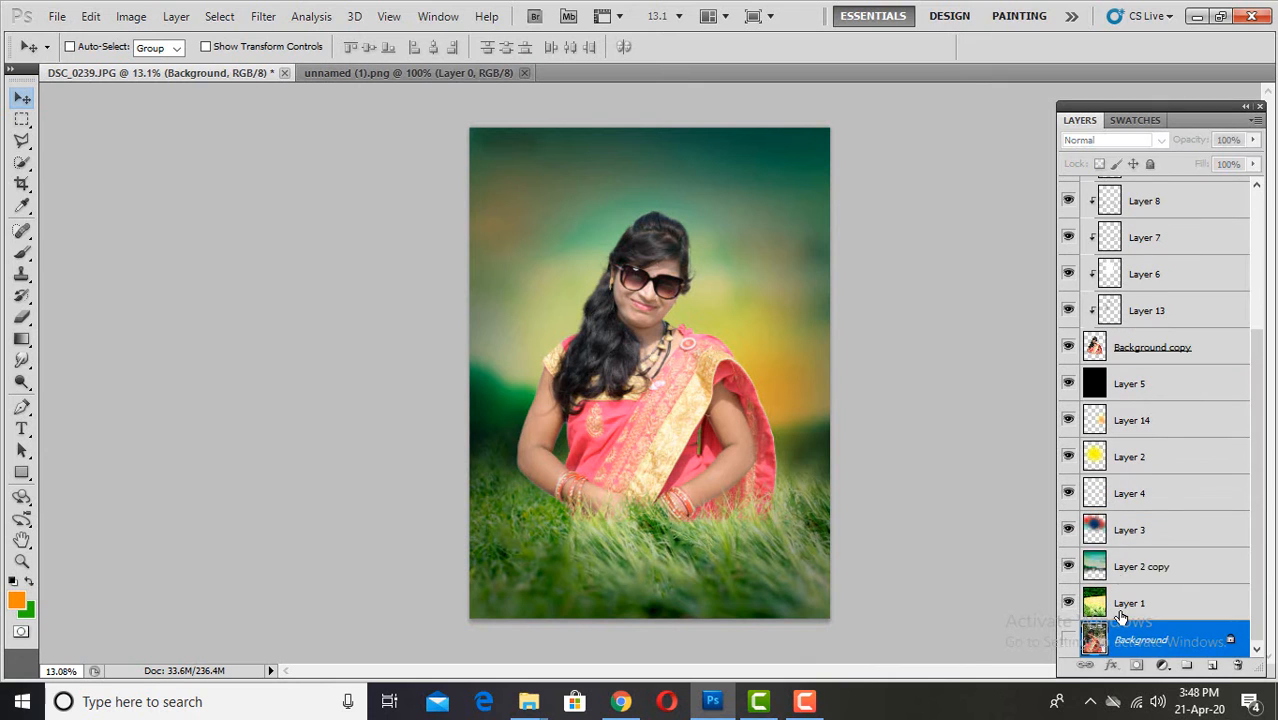
pyautogui.click(1127, 600)
pyautogui.scroll(5, 1127, 600)
pyautogui.keyDown('shift'); pyautogui.click(1097, 205); pyautogui.keyUp('shift')
pyautogui.hotkey('ctrl', 'e')
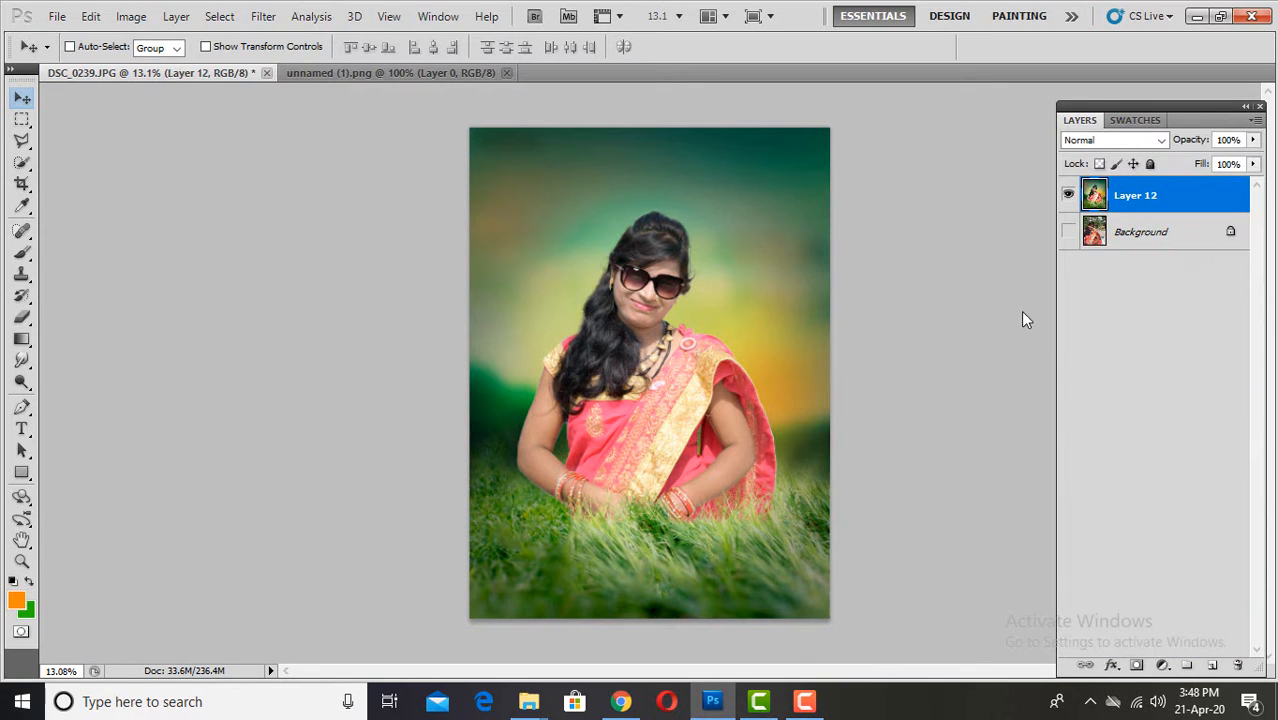
# Copy the bird silhouettes from unnamed (1).png into the merged portrait as a new layer.
pyautogui.hotkey('ctrl', 'Tab')
pyautogui.moveTo(645, 320); pyautogui.dragTo(745, 262)
pyautogui.scroll(7, 646, 378)
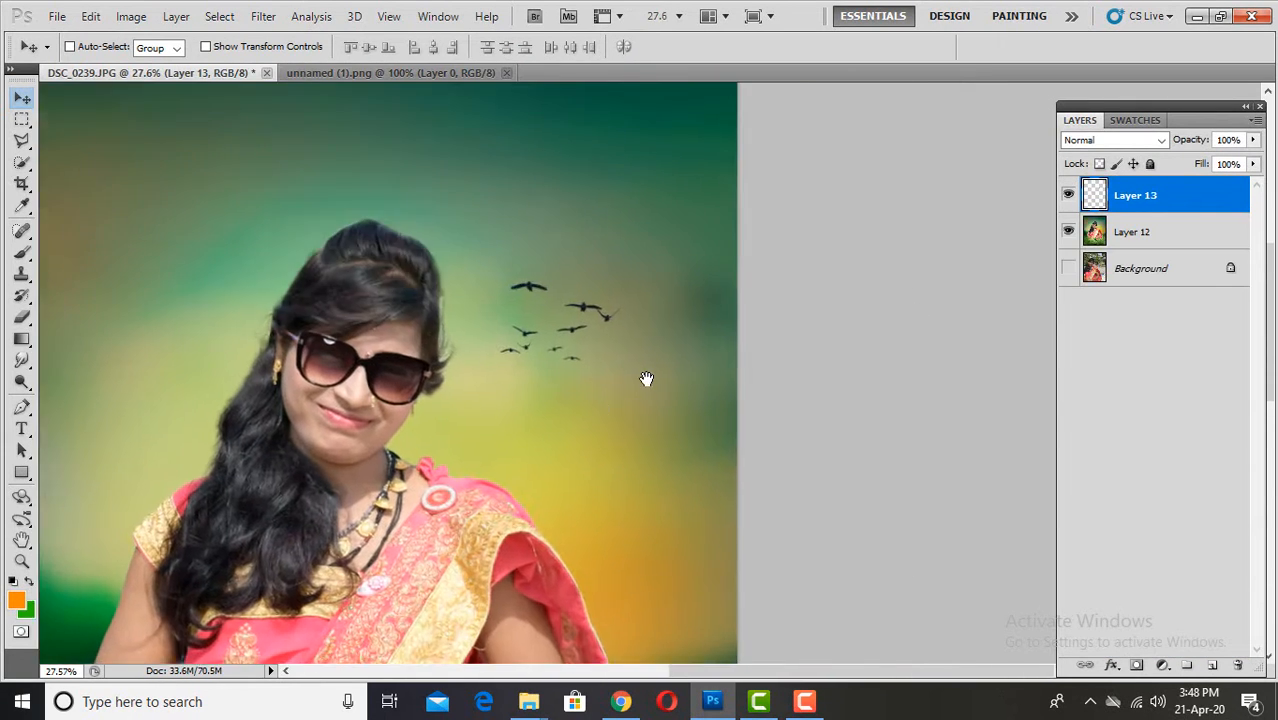
# Resize the flock of birds and place it in the background beside the woman's face, with transform controls hidden.
pyautogui.moveTo(620, 380); pyautogui.dragTo(651, 353)
pyautogui.press('Return')
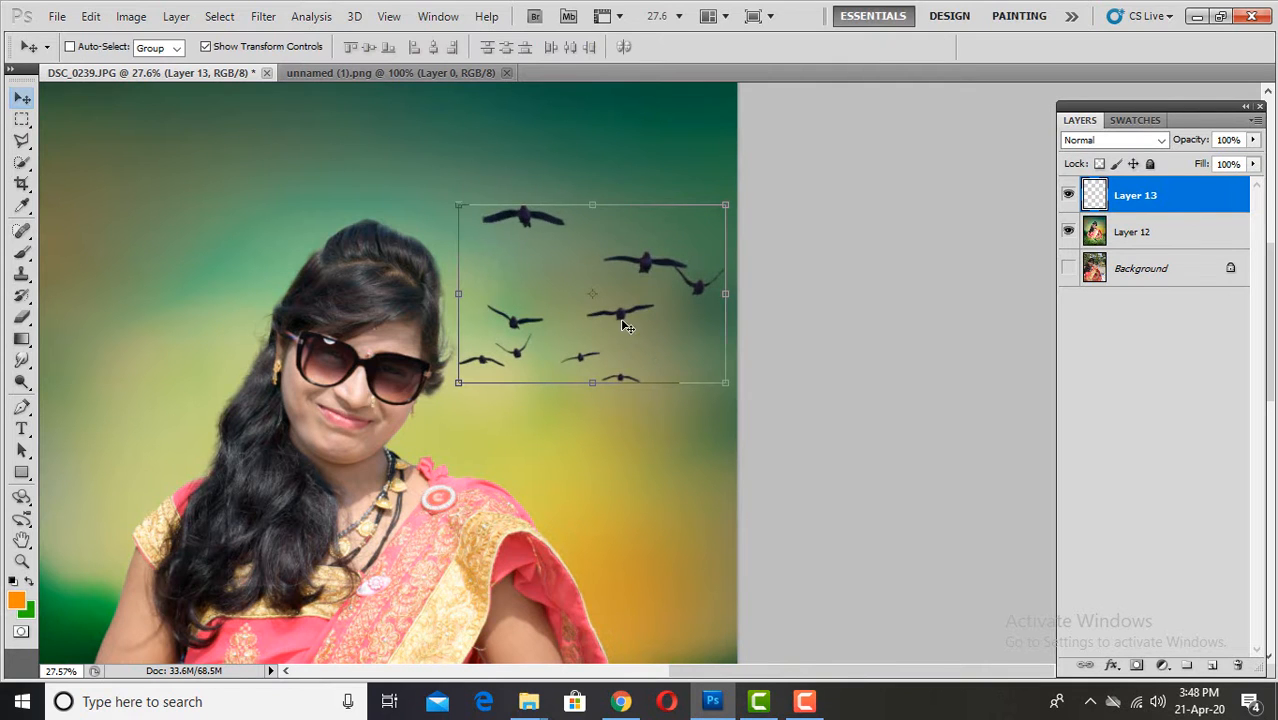
pyautogui.moveTo(458, 383); pyautogui.dragTo(538, 380)
pyautogui.press('Return')
pyautogui.moveTo(627, 323); pyautogui.dragTo(617, 402)
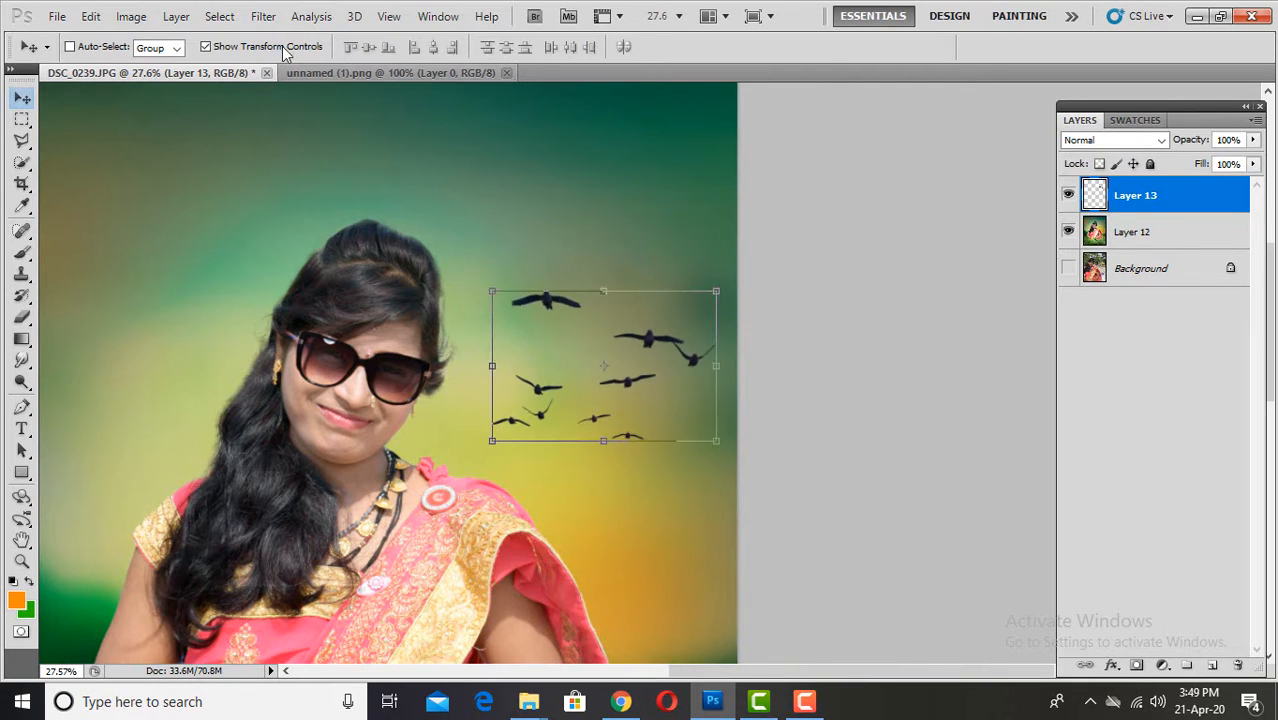
pyautogui.click(283, 48)
pyautogui.hotkey('ctrl', '0')
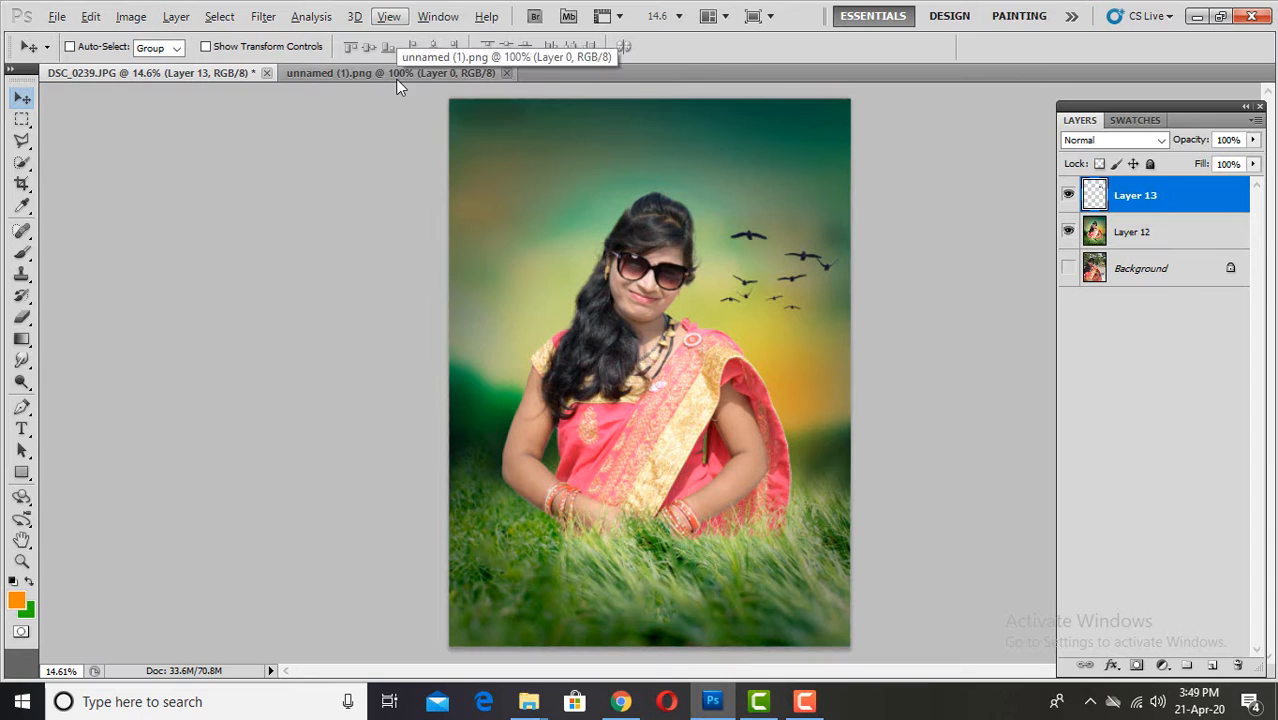
# Copy the hummingbird image into the portrait as a new layer over the woman's forearm.
pyautogui.click(396, 73)
pyautogui.hotkey('ctrl', 'Tab')
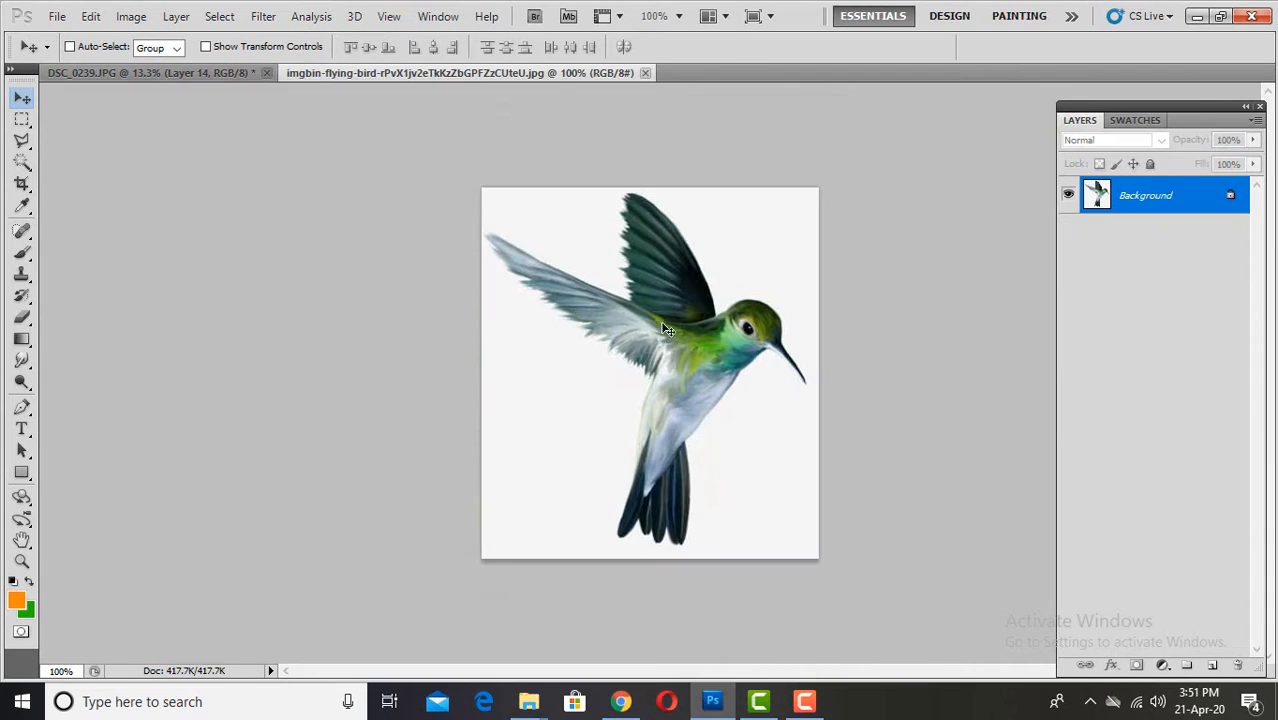
pyautogui.moveTo(209, 76); pyautogui.dragTo(608, 507)
pyautogui.scroll(4, 608, 507)
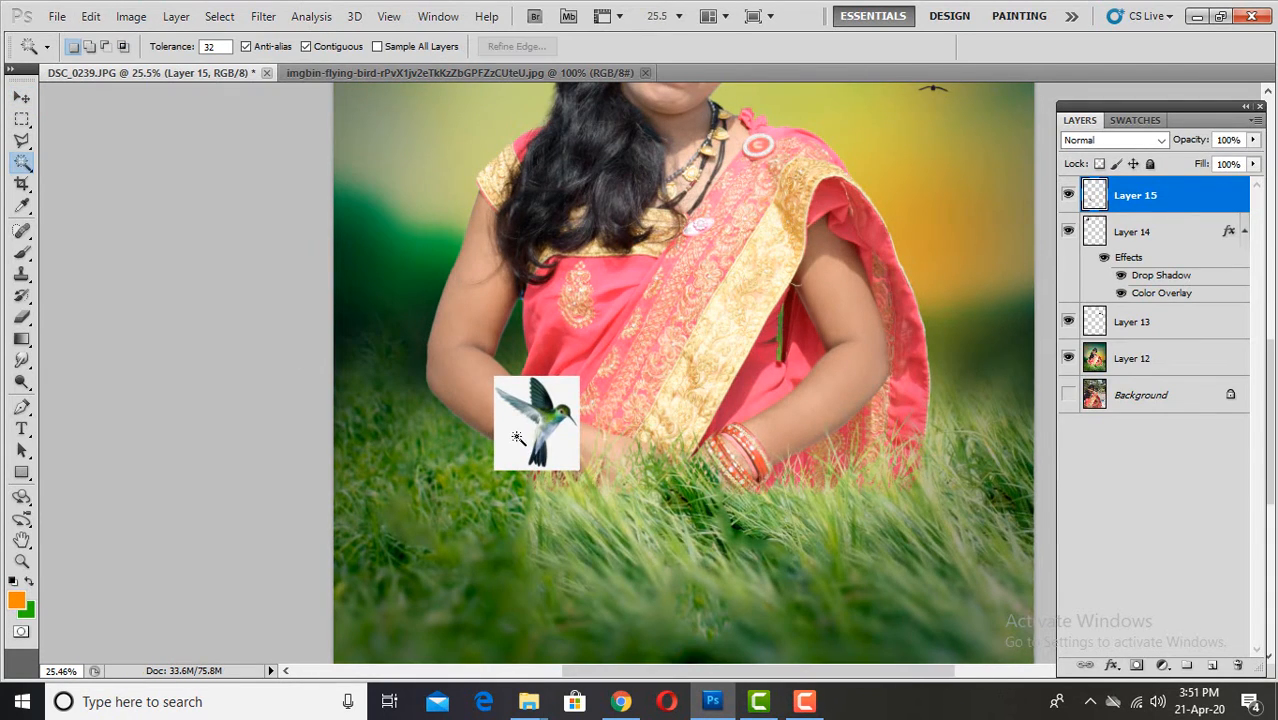
# Select the white area around the hummingbird with the Magic Wand, refine it with Quick Selection, and delete it.
pyautogui.scroll(10, 528, 447)
pyautogui.scroll(-5, 528, 430)
pyautogui.scroll(2, 526, 412)
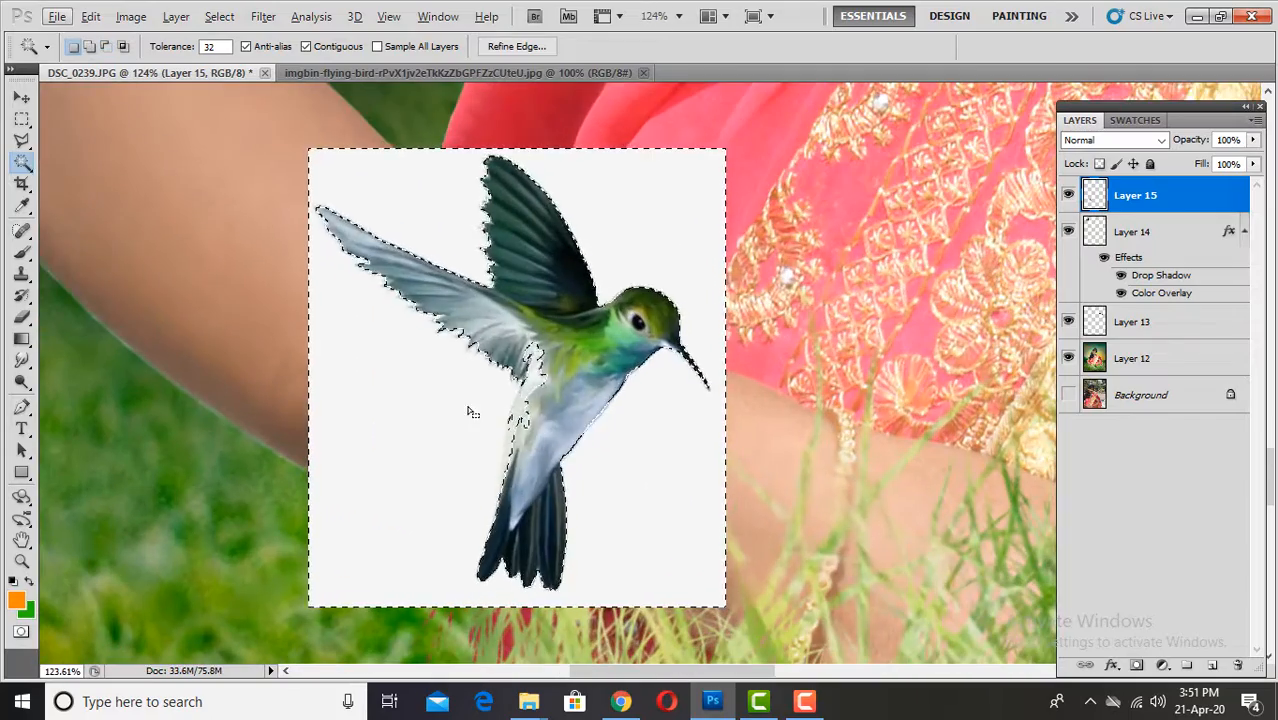
pyautogui.rightClick(22, 163)
pyautogui.click(90, 163)
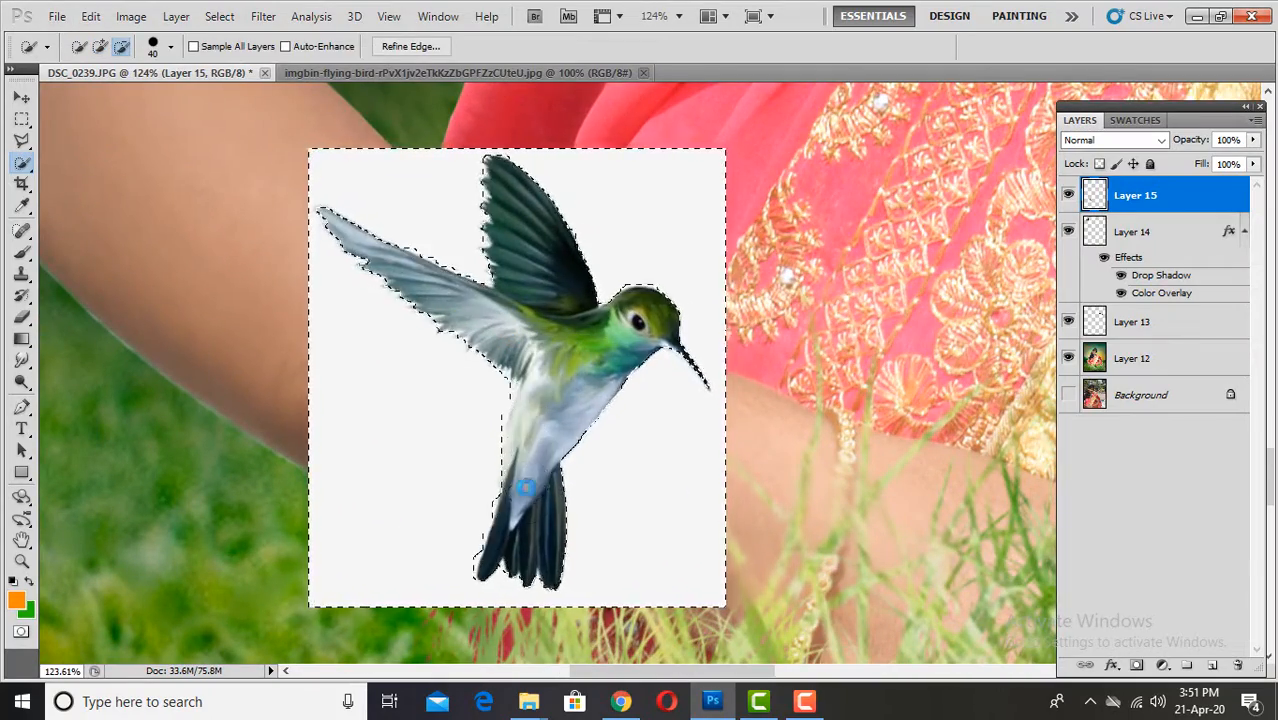
pyautogui.press('Delete')
pyautogui.hotkey('ctrl', 'd')
# Scale the hummingbird to about 161%, rotate it about 18° and place it over the grass near the woman's hands.
pyautogui.scroll(-8, 505, 470)
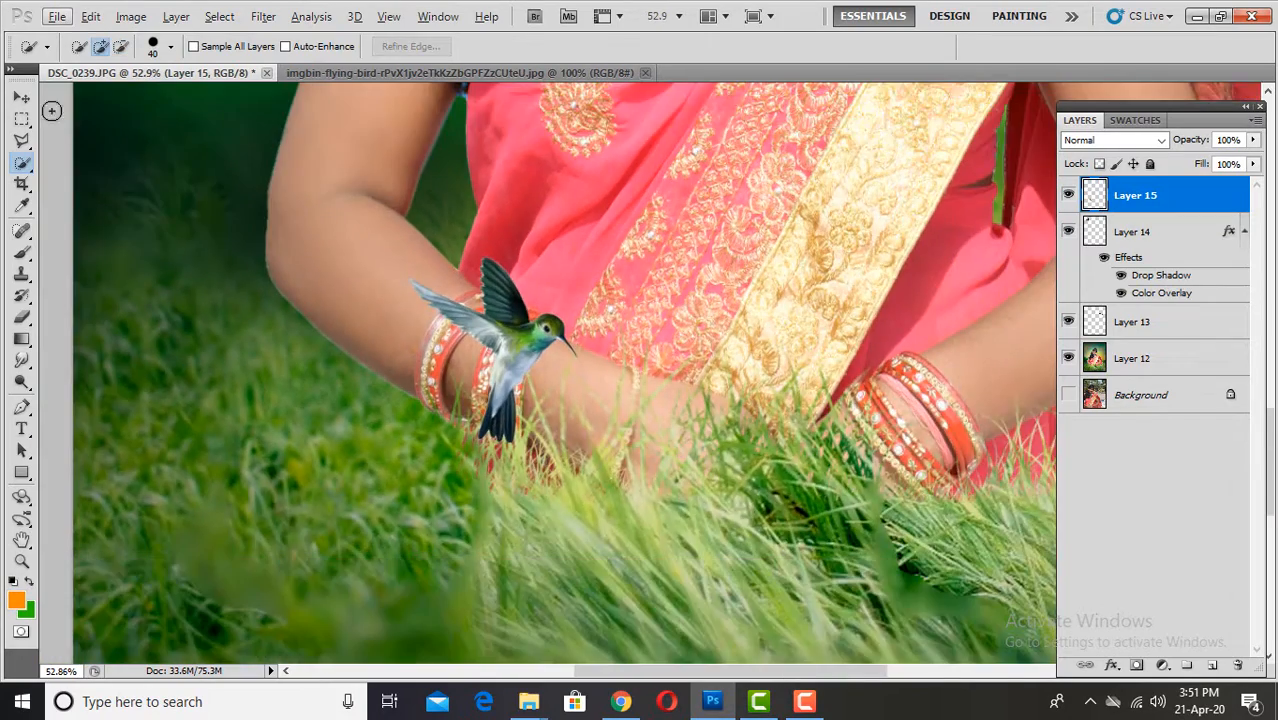
pyautogui.press('v')
pyautogui.scroll(-3, 483, 433)
pyautogui.scroll(2, 396, 443)
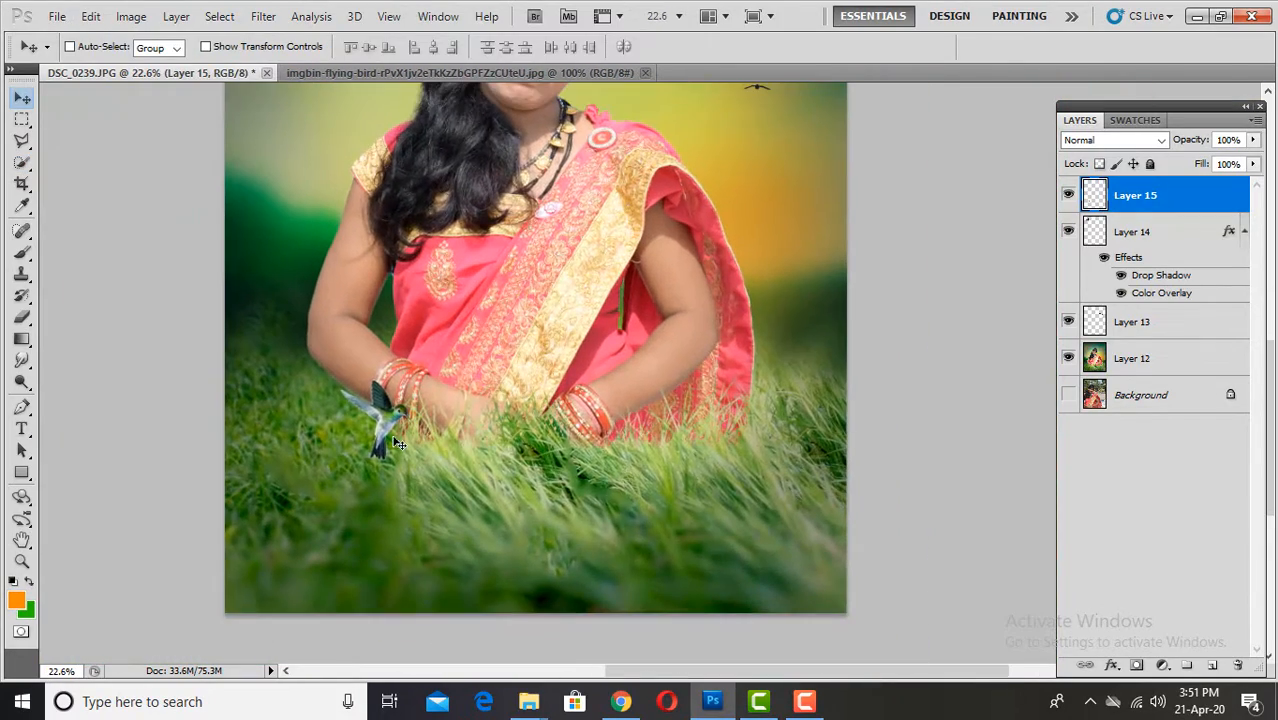
pyautogui.moveTo(627, 492); pyautogui.dragTo(655, 534)
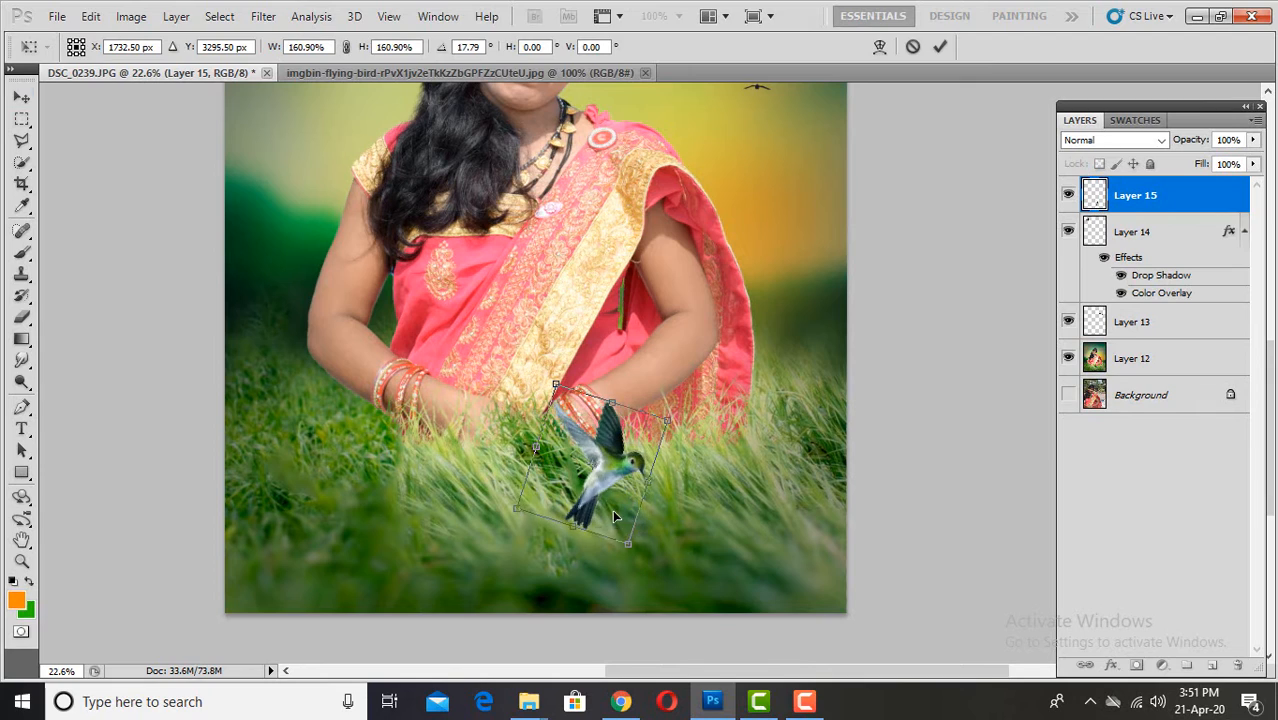
pyautogui.press('Return')
# Move the hummingbird to the background directly beneath the "My wife has an AWESOME husband" lettering.
pyautogui.scroll(-2, 575, 495)
pyautogui.scroll(2, 560, 490)
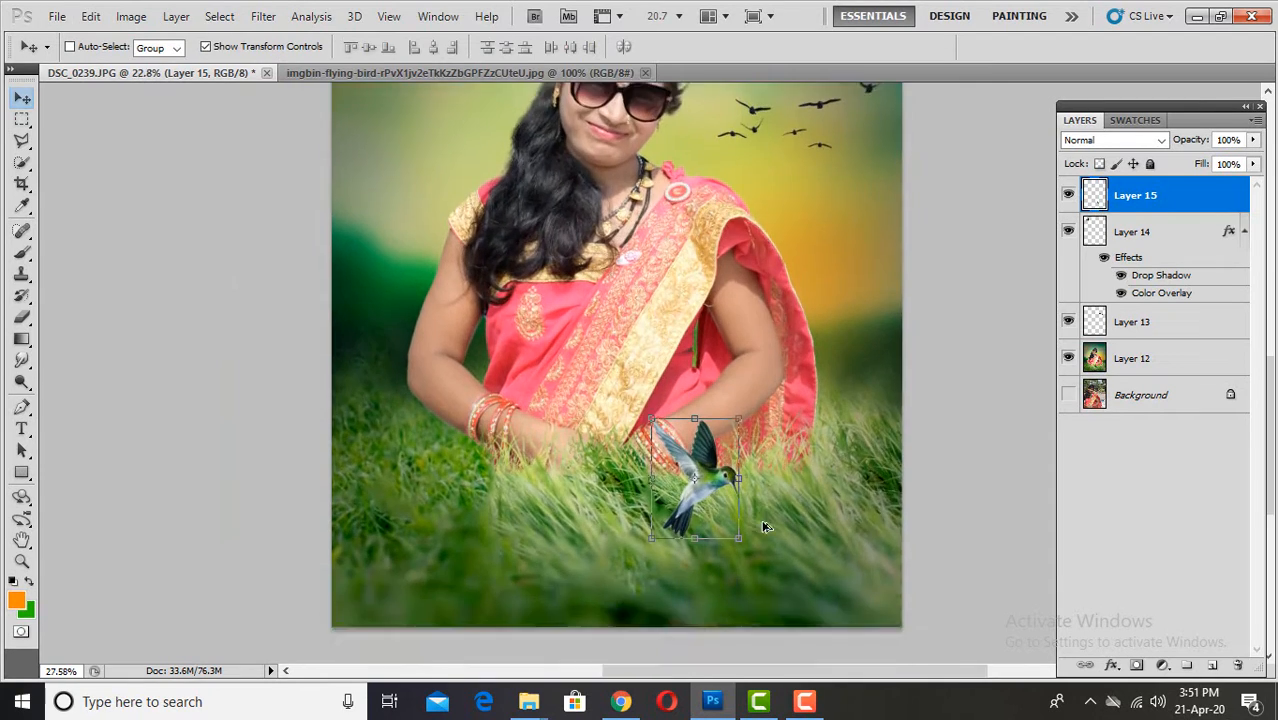
pyautogui.scroll(-1, 507, 449)
pyautogui.moveTo(507, 449); pyautogui.dragTo(339, 230)
pyautogui.scroll(2, 342, 240)
pyautogui.moveTo(408, 422); pyautogui.dragTo(424, 405)
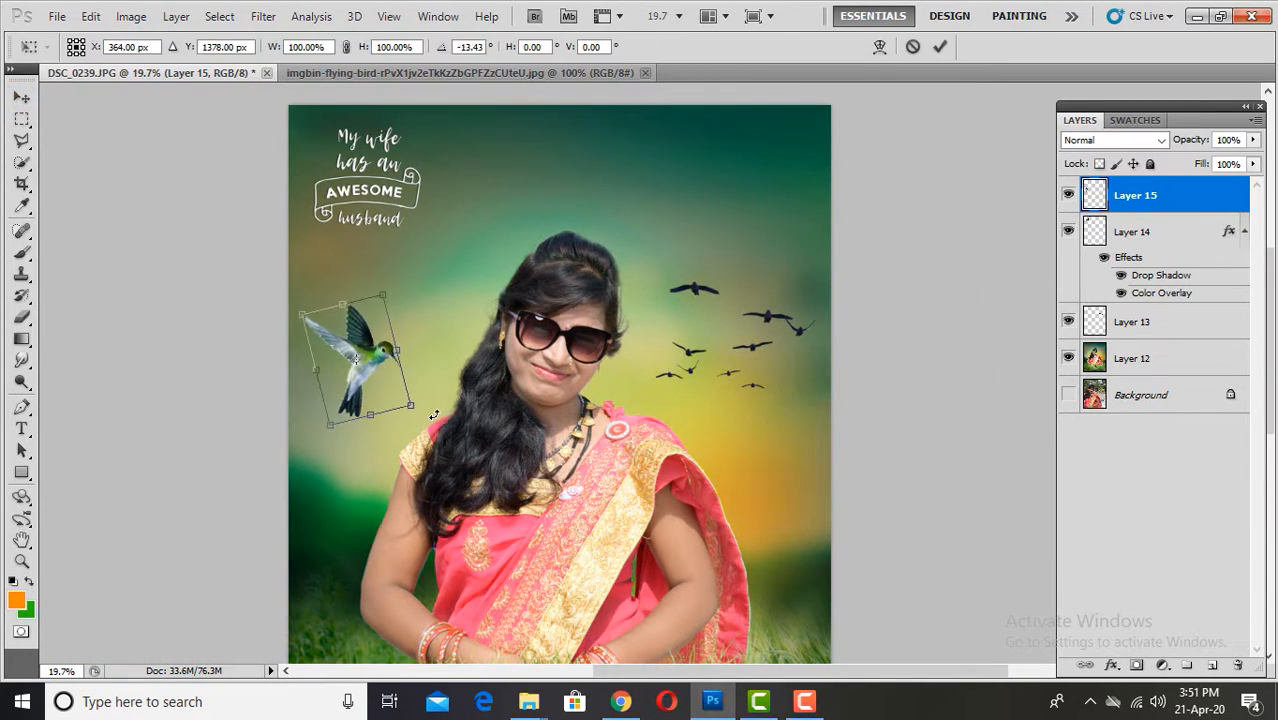
pyautogui.press('Return')
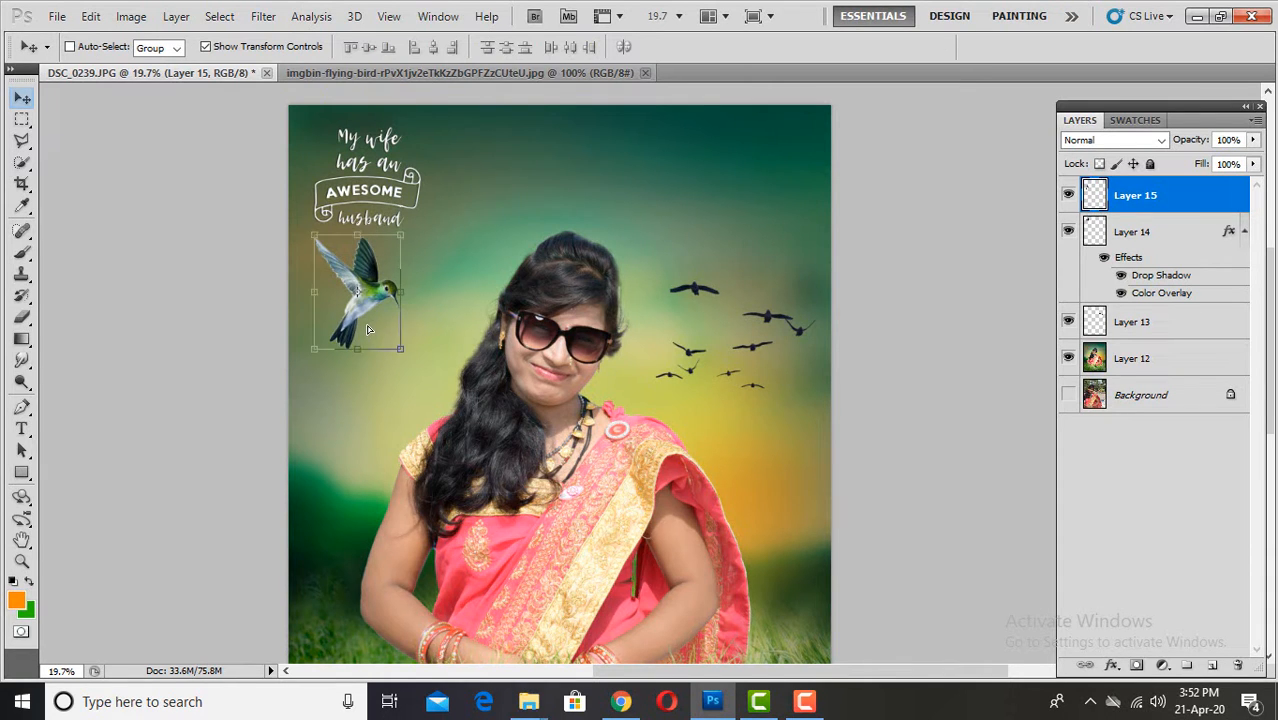
pyautogui.scroll(-2, 731, 230)
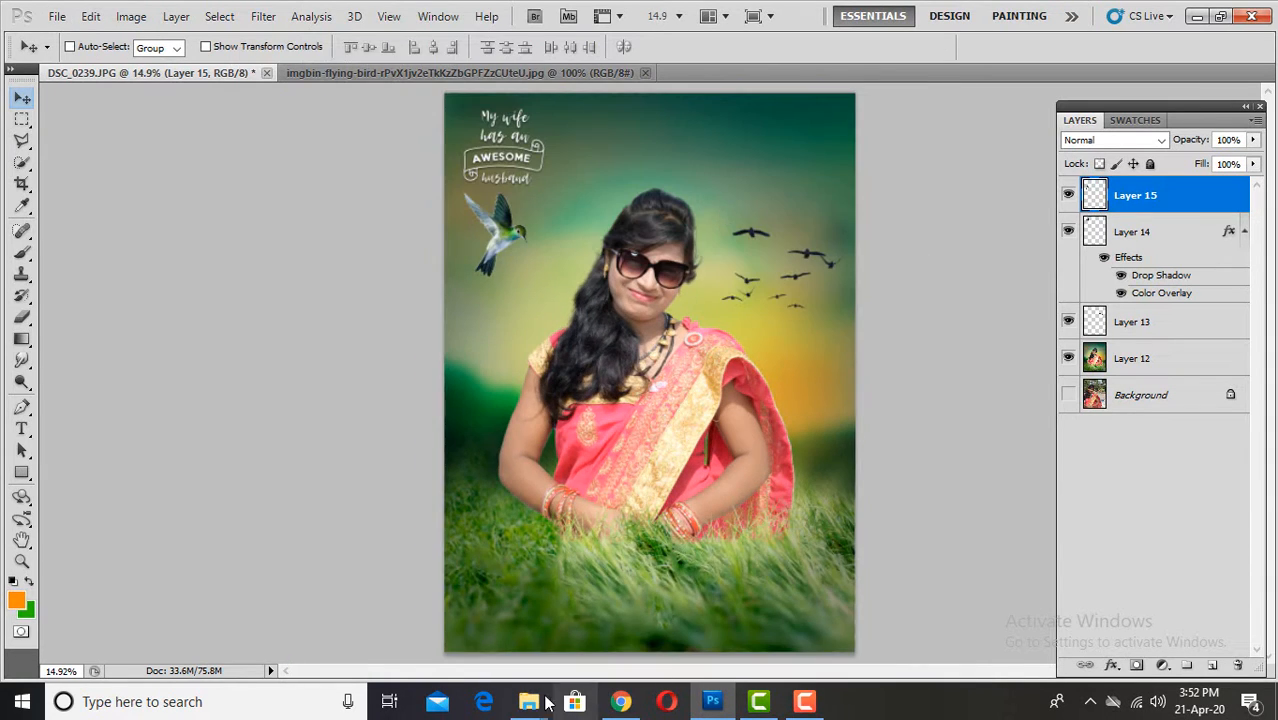
# Bring the "I Love My Husband" lettering from the glitter-graphics image into the portrait as a new layer and enlarge it above the hummingbird.
pyautogui.moveTo(548, 703)
pyautogui.click(479, 653)
pyautogui.click(62, 221)
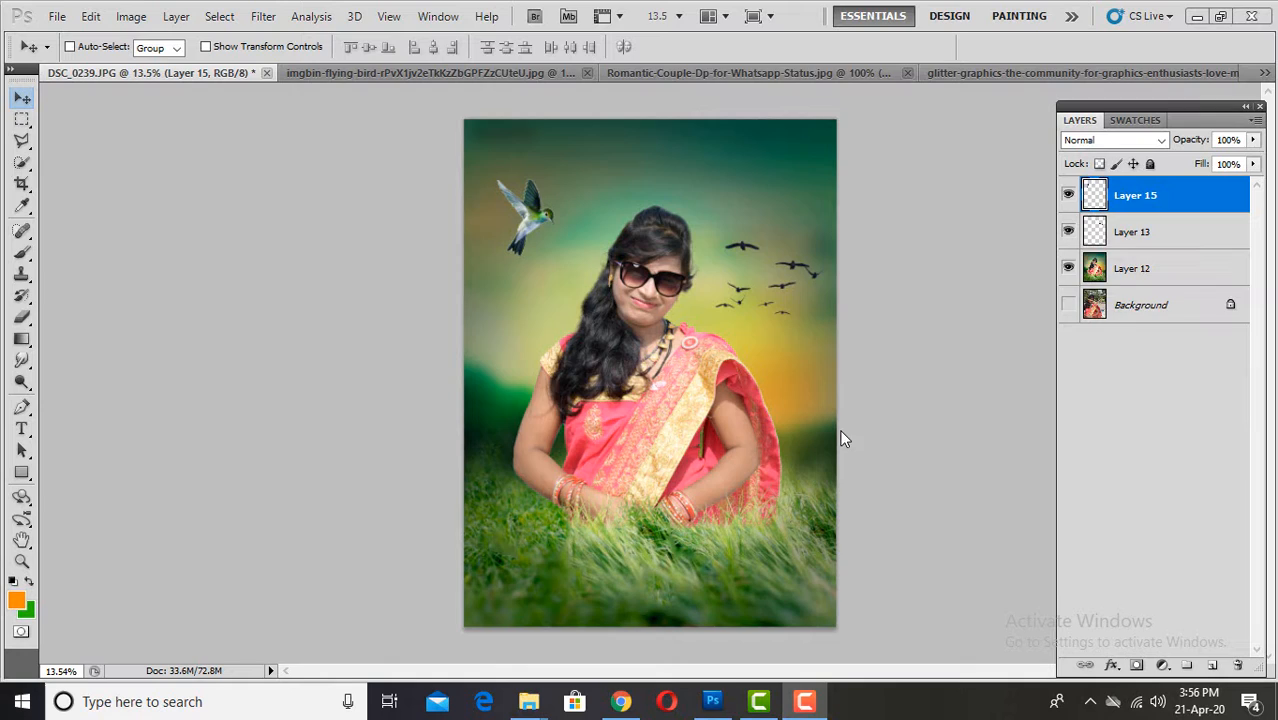
pyautogui.click(951, 80)
pyautogui.click(160, 75)
pyautogui.moveTo(523, 64); pyautogui.dragTo(549, 162)
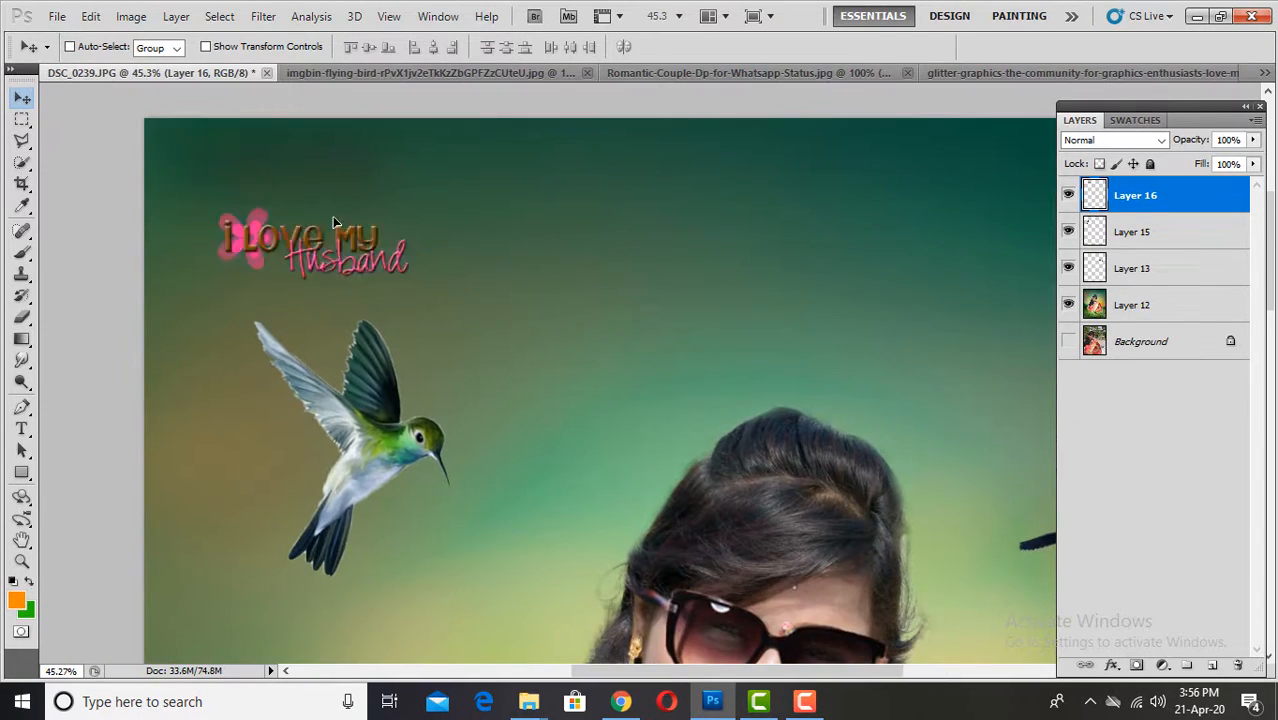
pyautogui.moveTo(365, 285); pyautogui.dragTo(365, 217)
pyautogui.press('Return')
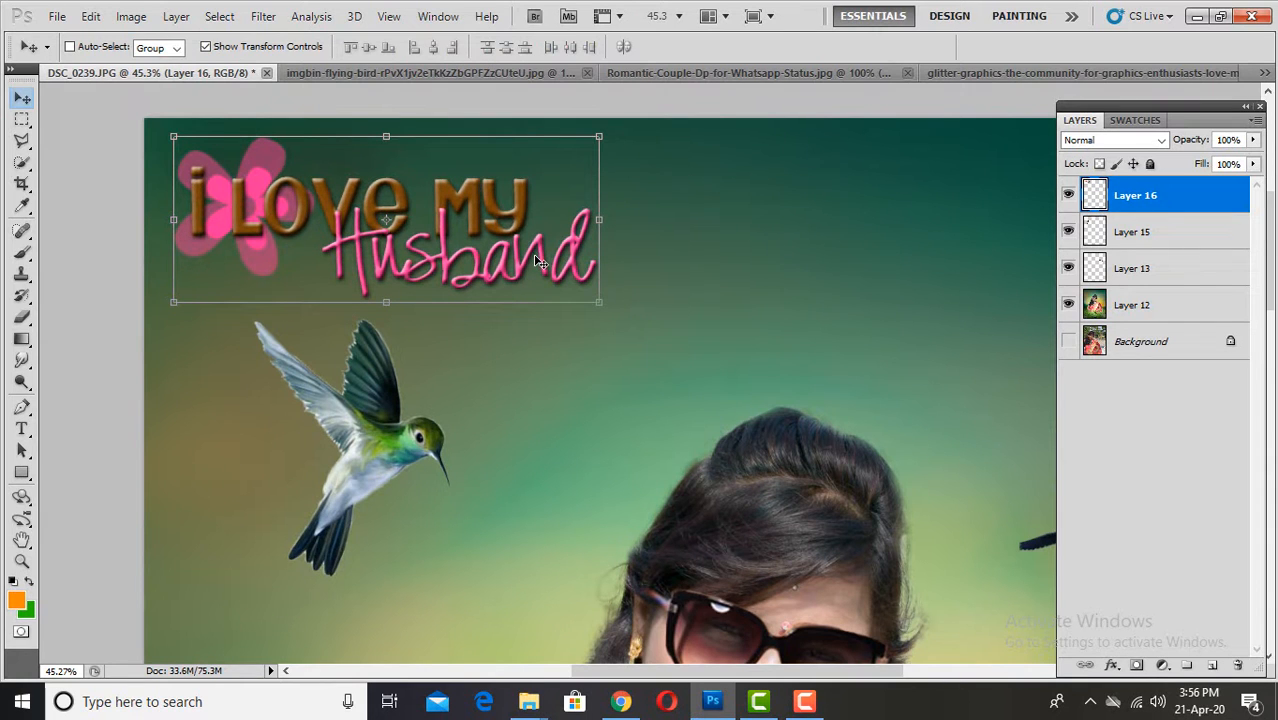
# Brighten the "I Love My Husband" lettering with Levels and an upward-bowed RGB curve in Curves.
pyautogui.hotkey('ctrl', 'l')
pyautogui.press('Return')
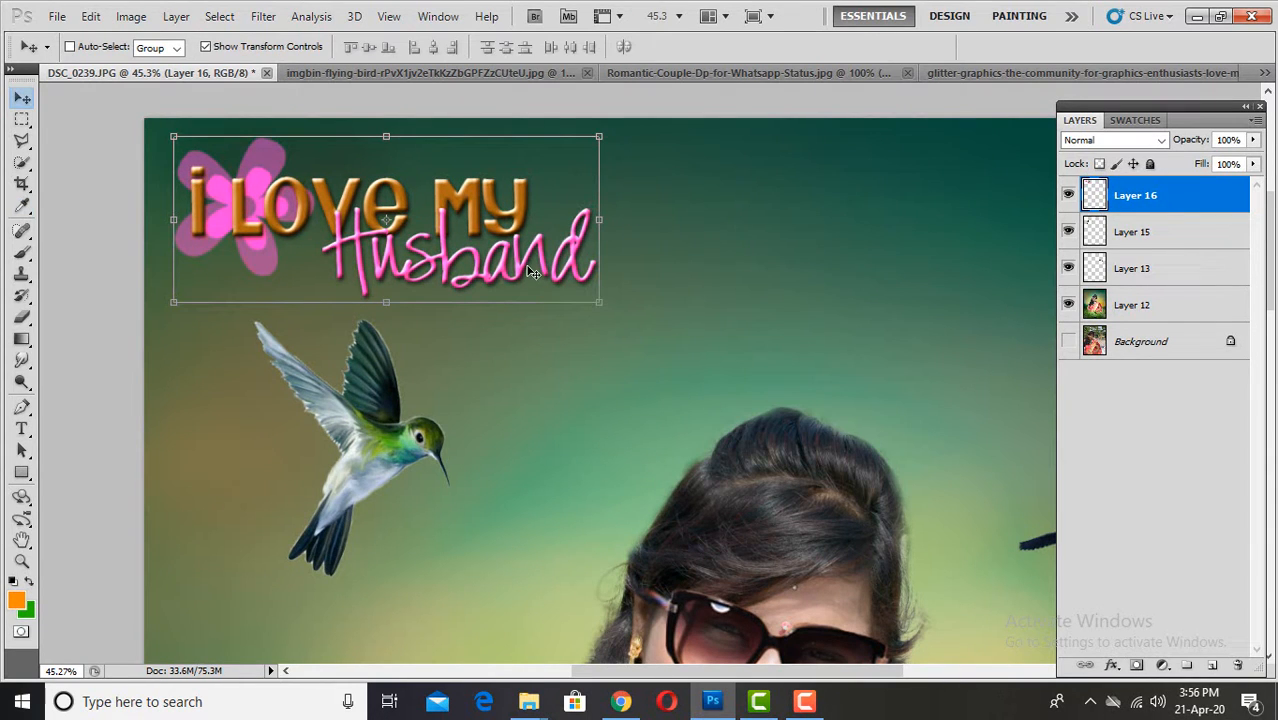
pyautogui.click(131, 16)
pyautogui.click(380, 104)
pyautogui.moveTo(941, 355); pyautogui.dragTo(990, 262)
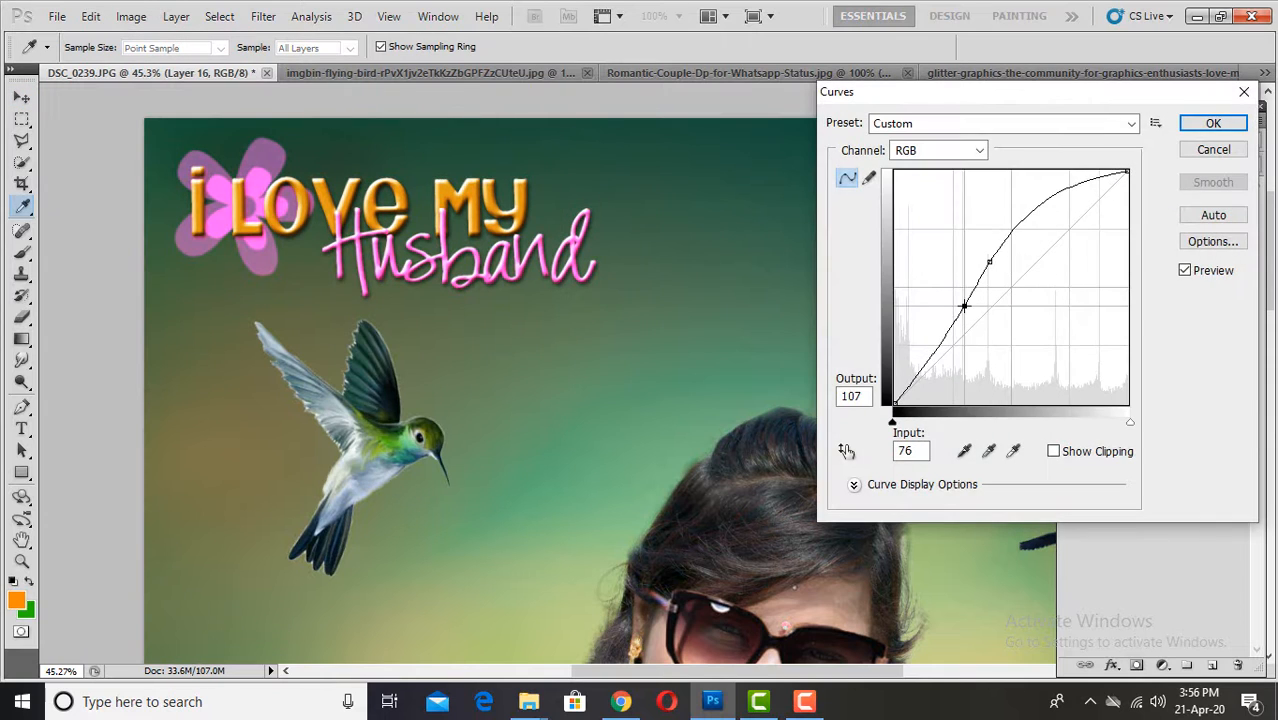
pyautogui.moveTo(963, 305); pyautogui.dragTo(1033, 230)
pyautogui.click(1213, 122)
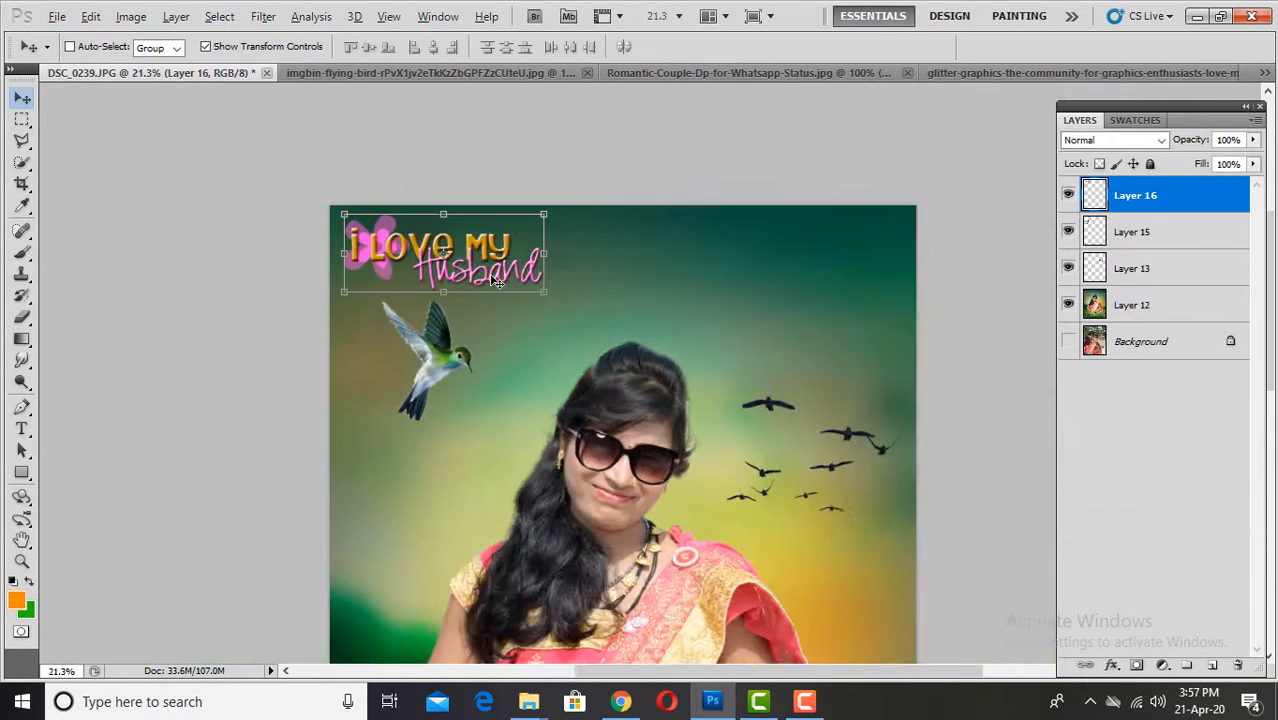
# Scale the "I Love My Husband" lettering down and place it just above the hummingbird.
pyautogui.scroll(3, 496, 281)
pyautogui.moveTo(496, 281); pyautogui.dragTo(503, 287)
pyautogui.moveTo(565, 320); pyautogui.dragTo(534, 308)
pyautogui.press('Return')
pyautogui.moveTo(460, 272); pyautogui.dragTo(463, 278)
# Add a pale yellow Outer Glow to the lettering with a size of 158 px, 0% spread and reduced opacity.
pyautogui.doubleClick(1132, 206)
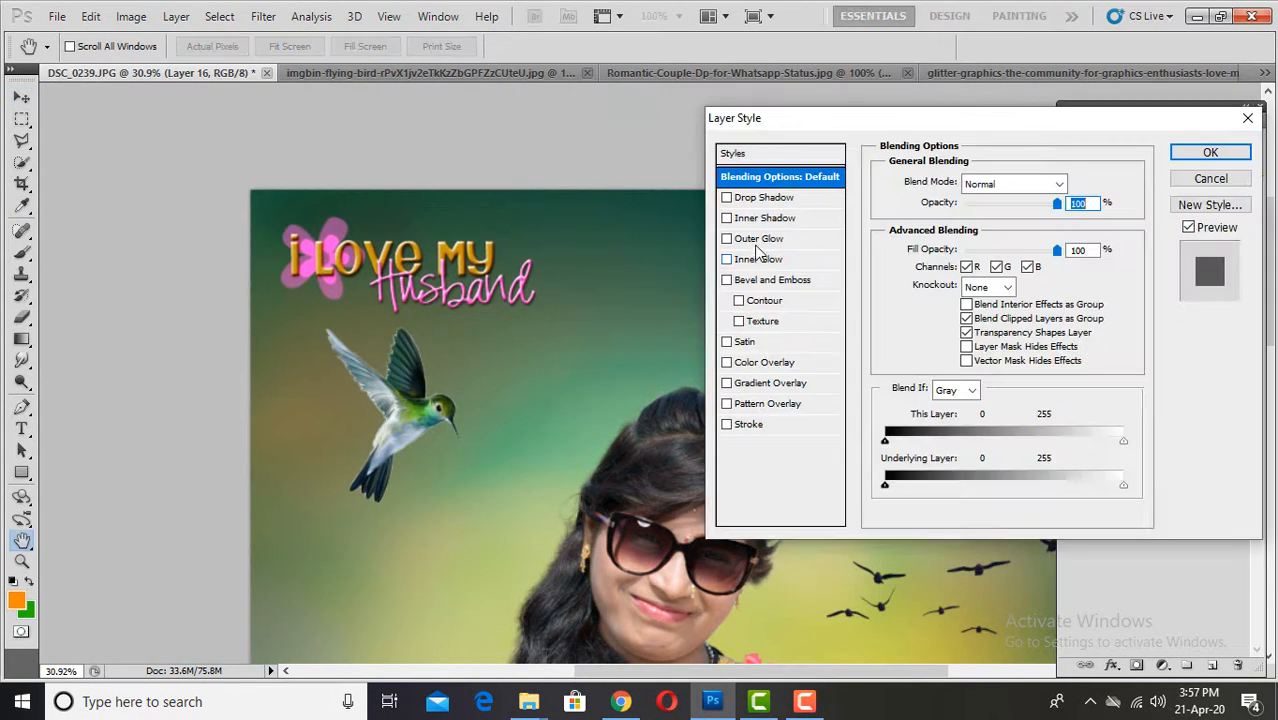
pyautogui.click(758, 240)
pyautogui.moveTo(940, 232); pyautogui.dragTo(938, 230)
pyautogui.moveTo(948, 318); pyautogui.dragTo(1007, 338)
pyautogui.moveTo(964, 319); pyautogui.dragTo(938, 320)
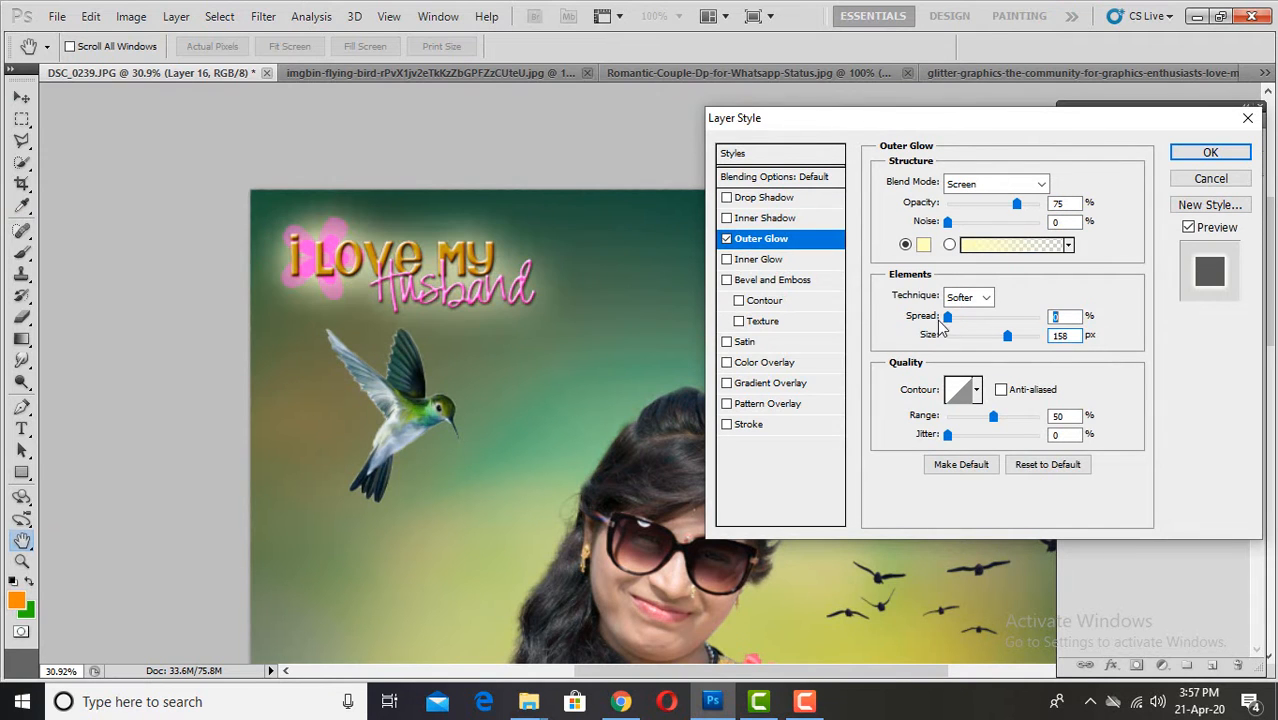
pyautogui.moveTo(1017, 204); pyautogui.dragTo(990, 206)
pyautogui.click(1193, 152)
pyautogui.scroll(-5, 508, 283)
pyautogui.scroll(1, 612, 285)
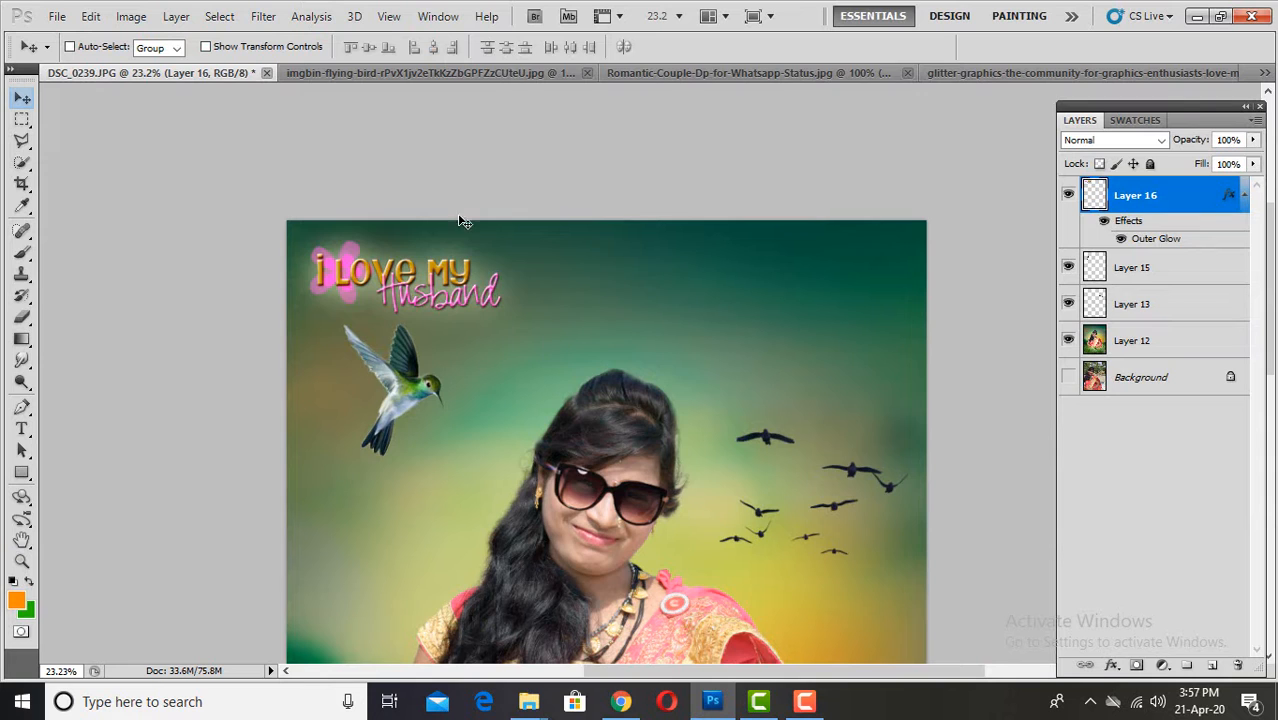
# Close the hummingbird and glitter-graphics source images without closing the romantic couple picture.
pyautogui.click(482, 73)
pyautogui.click(645, 73)
pyautogui.click(769, 78)
pyautogui.hotkey('ctrl', 'w')
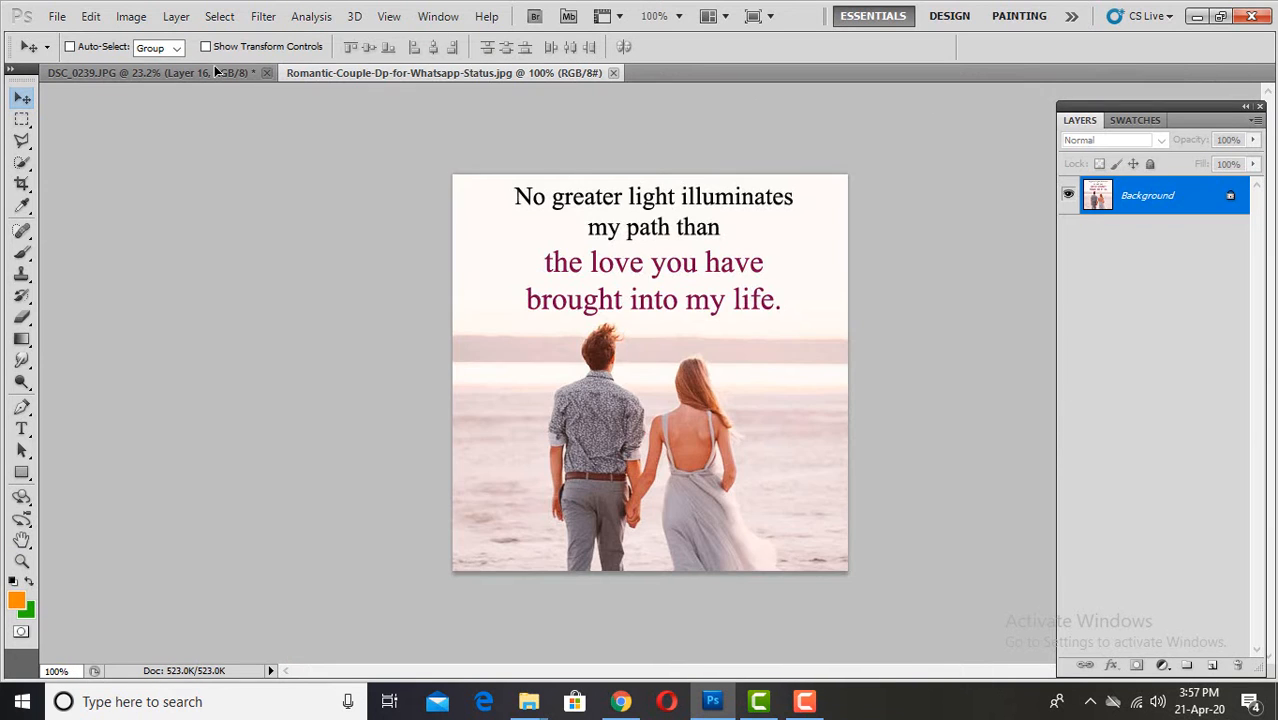
# Copy the romantic couple quote image into the portrait as a new layer and enlarge it over the woman as a text reference.
pyautogui.moveTo(216, 69); pyautogui.dragTo(658, 368)
pyautogui.click(231, 46)
pyautogui.moveTo(705, 415); pyautogui.dragTo(893, 603)
pyautogui.moveTo(833, 537); pyautogui.dragTo(694, 478)
pyautogui.moveTo(754, 544); pyautogui.dragTo(903, 661)
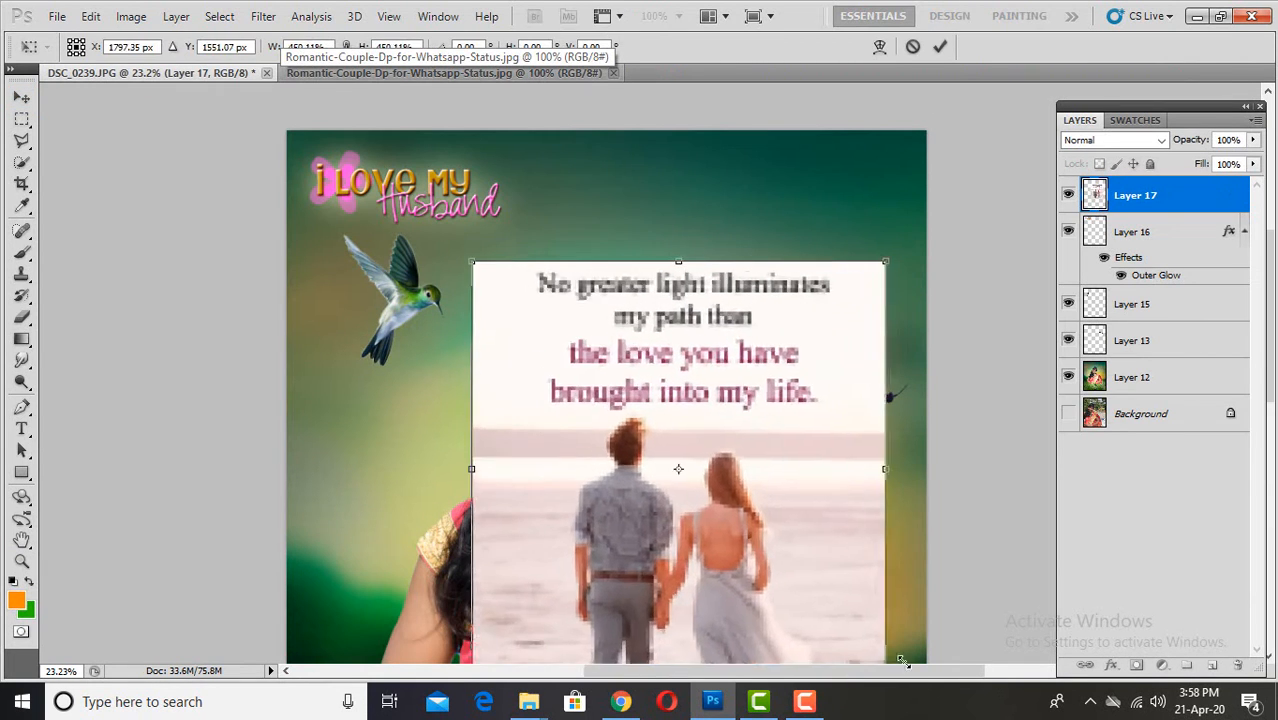
pyautogui.press('Return')
# Draw a text box beside the lettering, enter "No greater light" and set the text size to 24 pt.
pyautogui.press('t')
pyautogui.moveTo(893, 235); pyautogui.dragTo(908, 231)
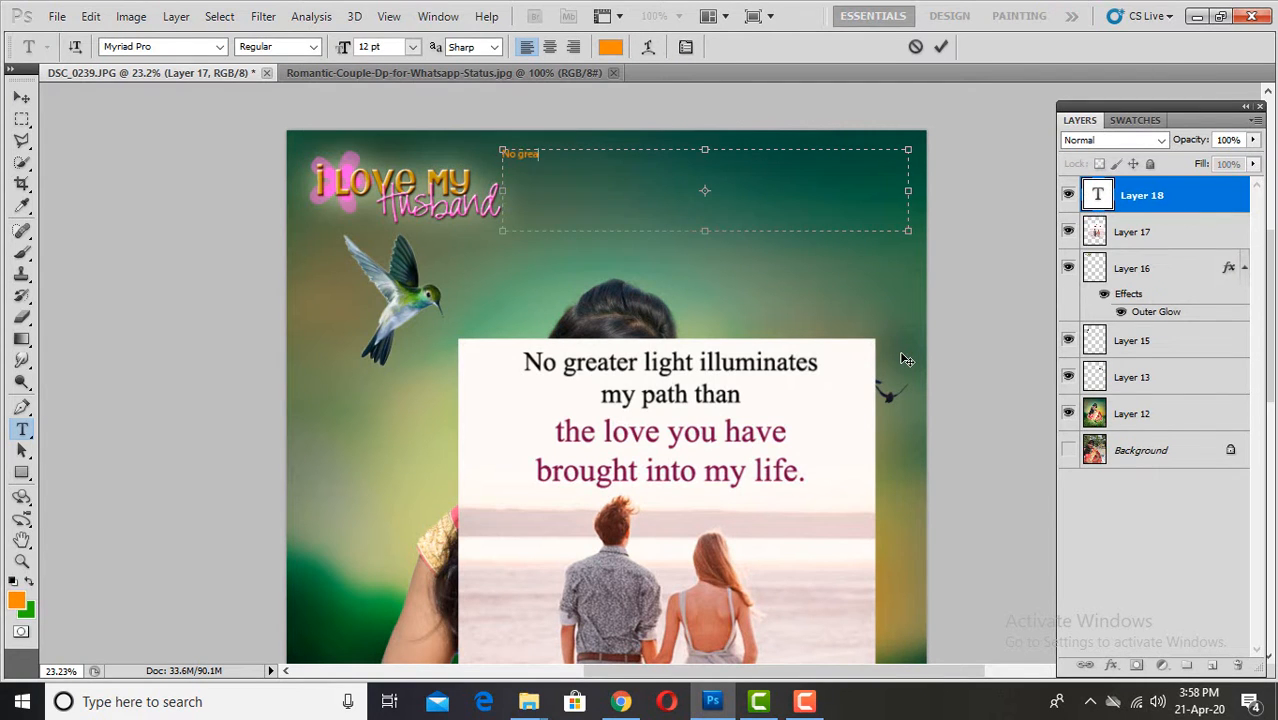
pyautogui.write('No greater light')
pyautogui.hotkey('ctrl', 'a')
pyautogui.hotkey('ctrl', 'shift', '.')
pyautogui.hotkey('ctrl', 'shift', '.')
pyautogui.hotkey('ctrl', 'shift', '.')
pyautogui.hotkey('ctrl', 'shift', '.')
pyautogui.hotkey('ctrl', 'shift', '.')
pyautogui.hotkey('ctrl', 'shift', '.')
# Complete the quote with "illuminates my path than the love you have brought into my life" on four lines, extend its box downward and center the text.
pyautogui.click(730, 186)
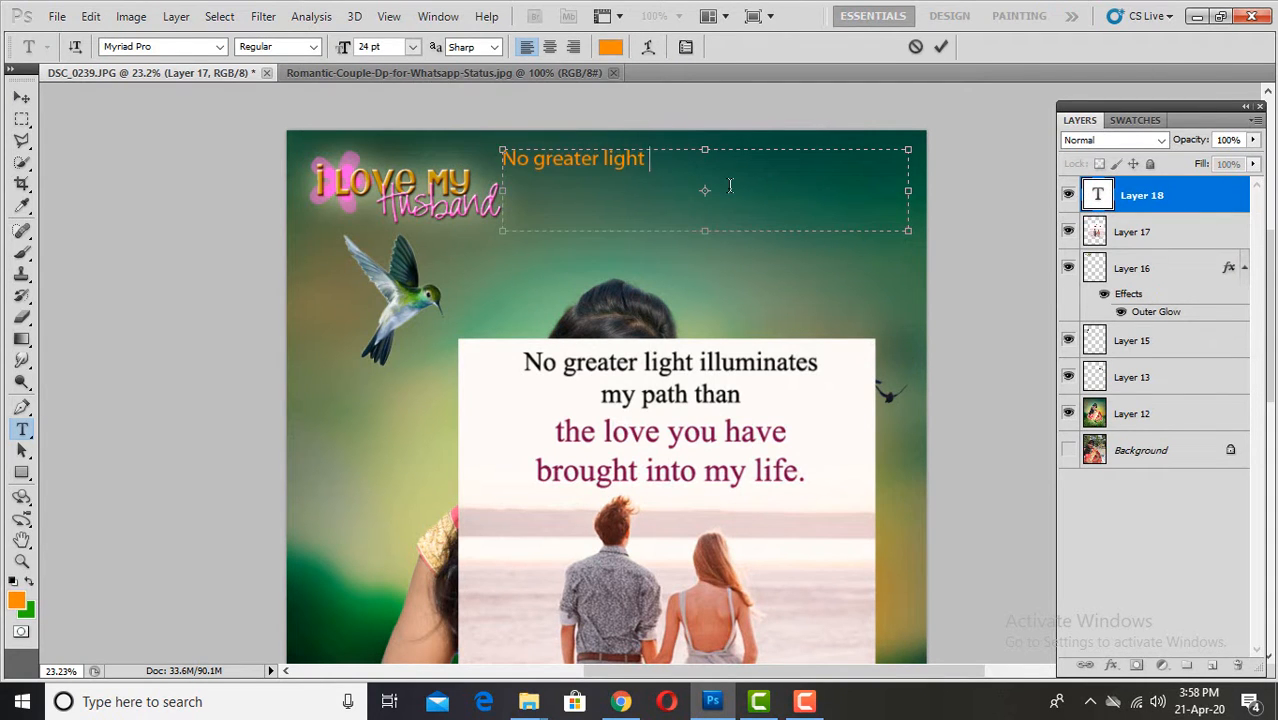
pyautogui.write('illuminates')
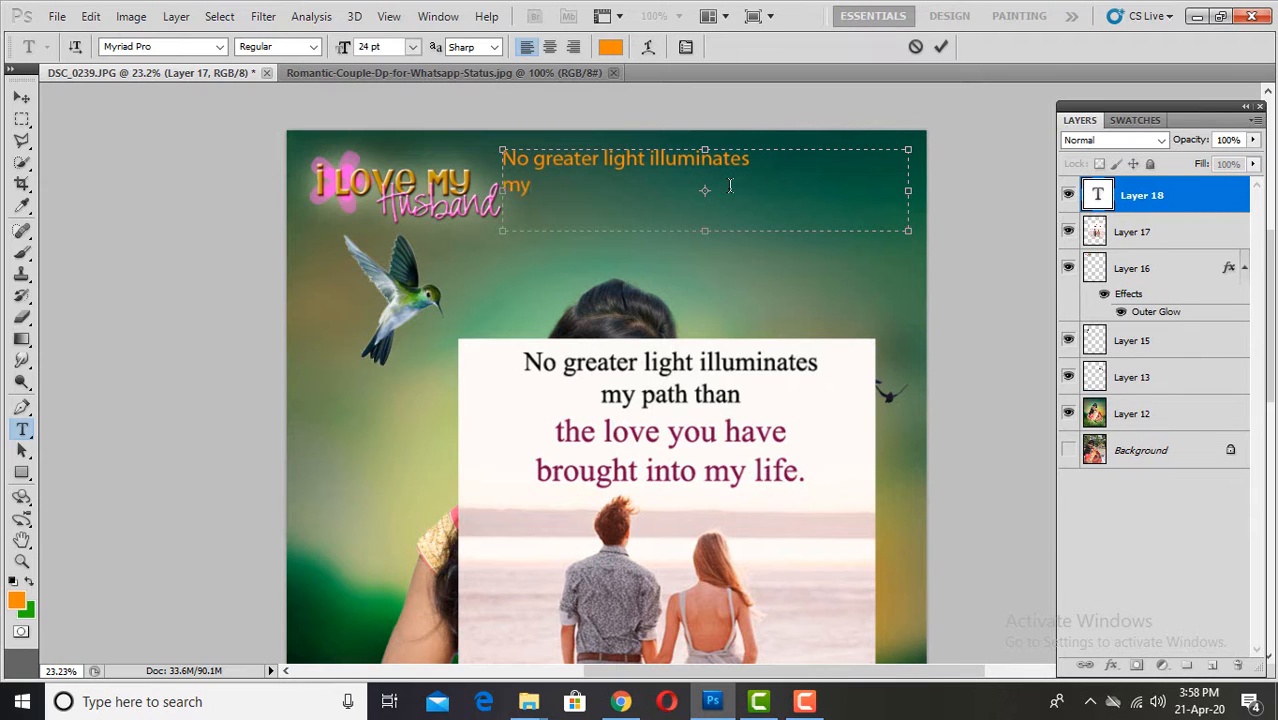
pyautogui.moveTo(705, 231); pyautogui.dragTo(711, 284)
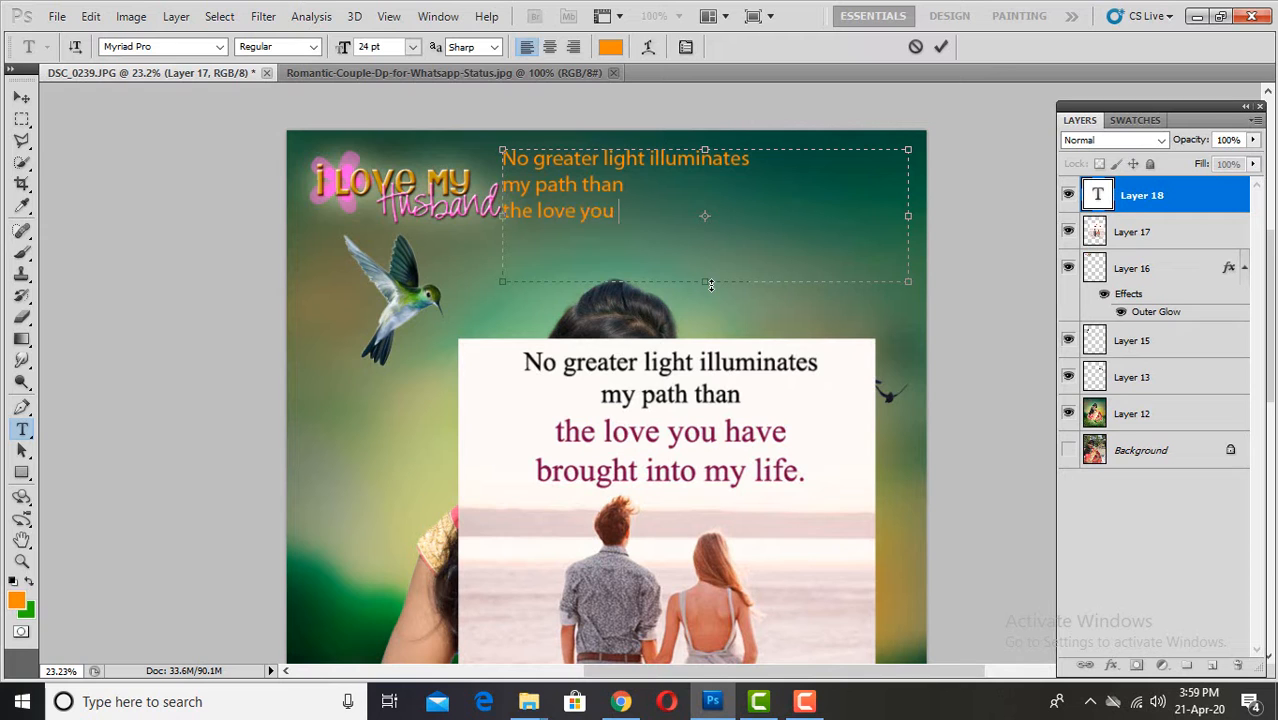
pyautogui.hotkey('ctrl', 'a')
pyautogui.click(550, 47)
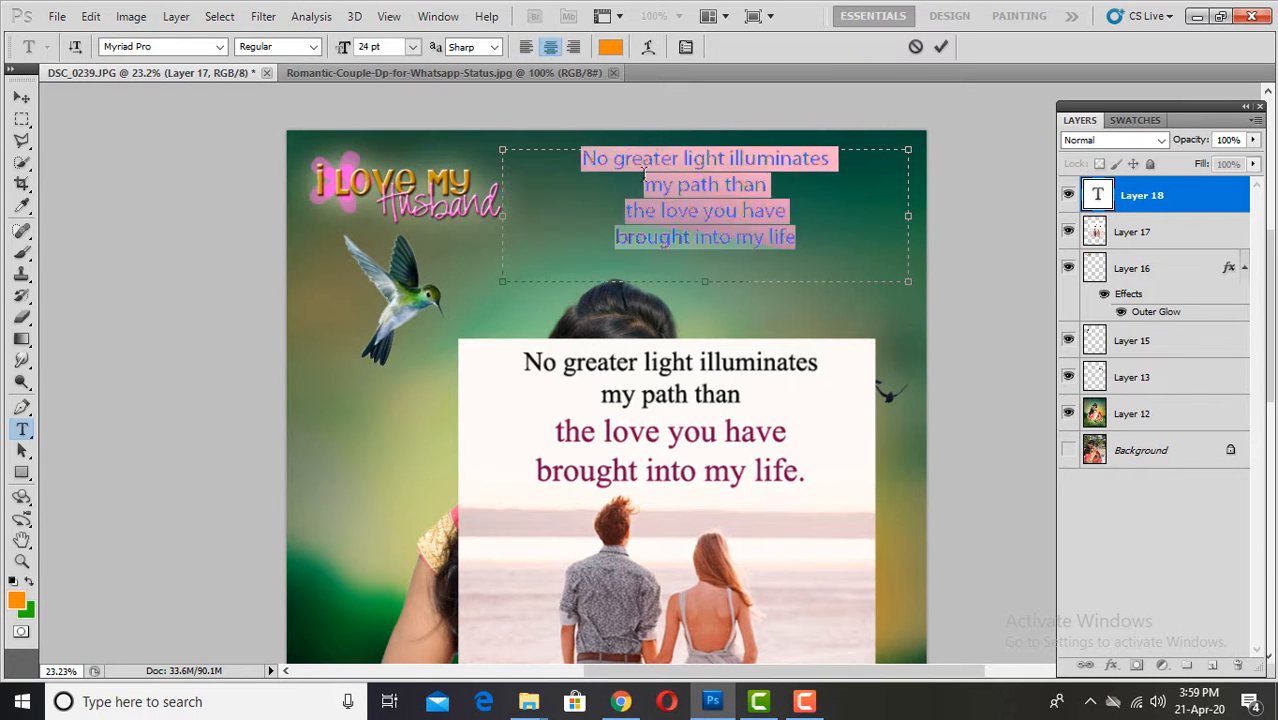
# Set the quote's leading to 37 pt and position the text above the woman's head beside the lettering.
pyautogui.hotkey('ctrl', 't')
pyautogui.moveTo(360, 295); pyautogui.dragTo(400, 304)
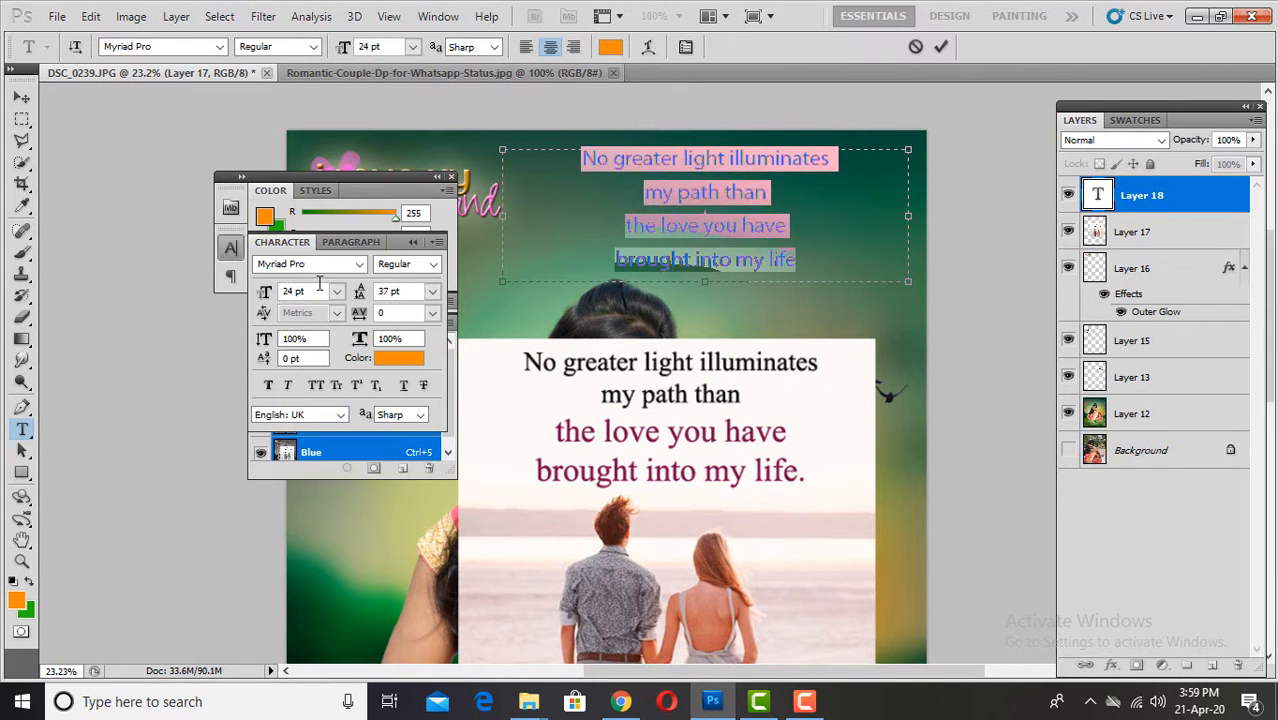
pyautogui.click(451, 177)
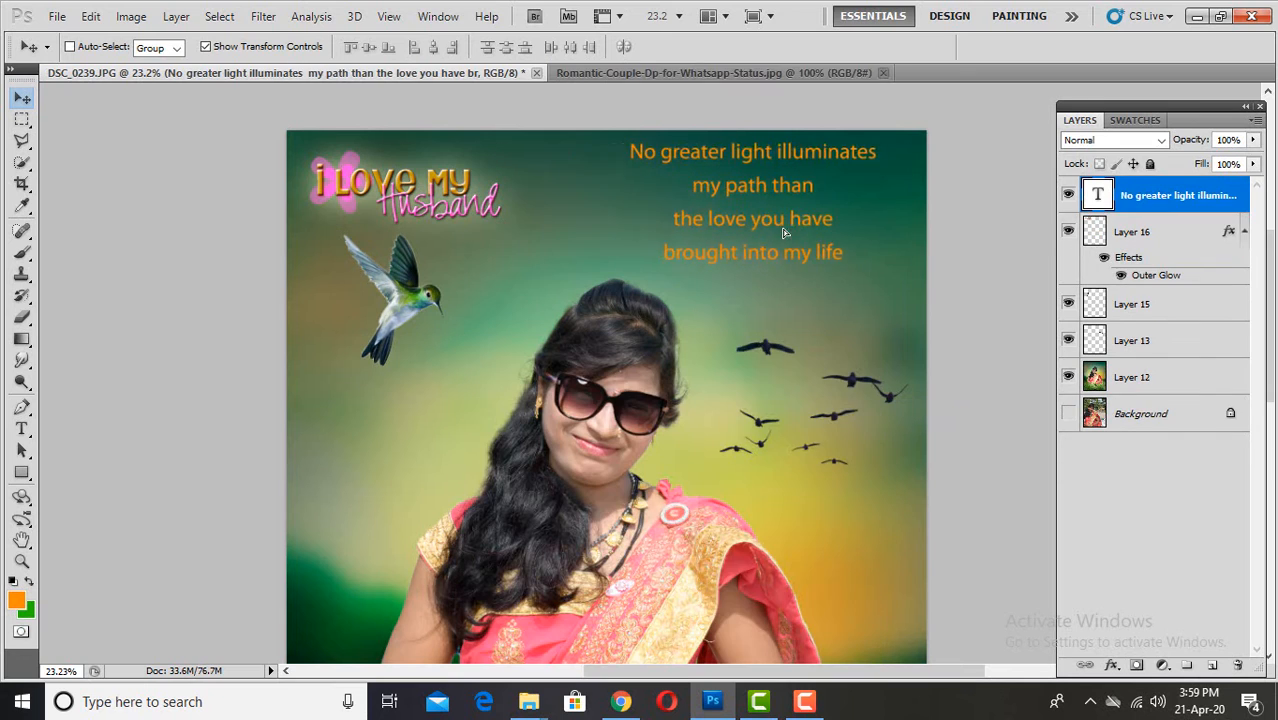
pyautogui.moveTo(782, 229); pyautogui.dragTo(765, 234)
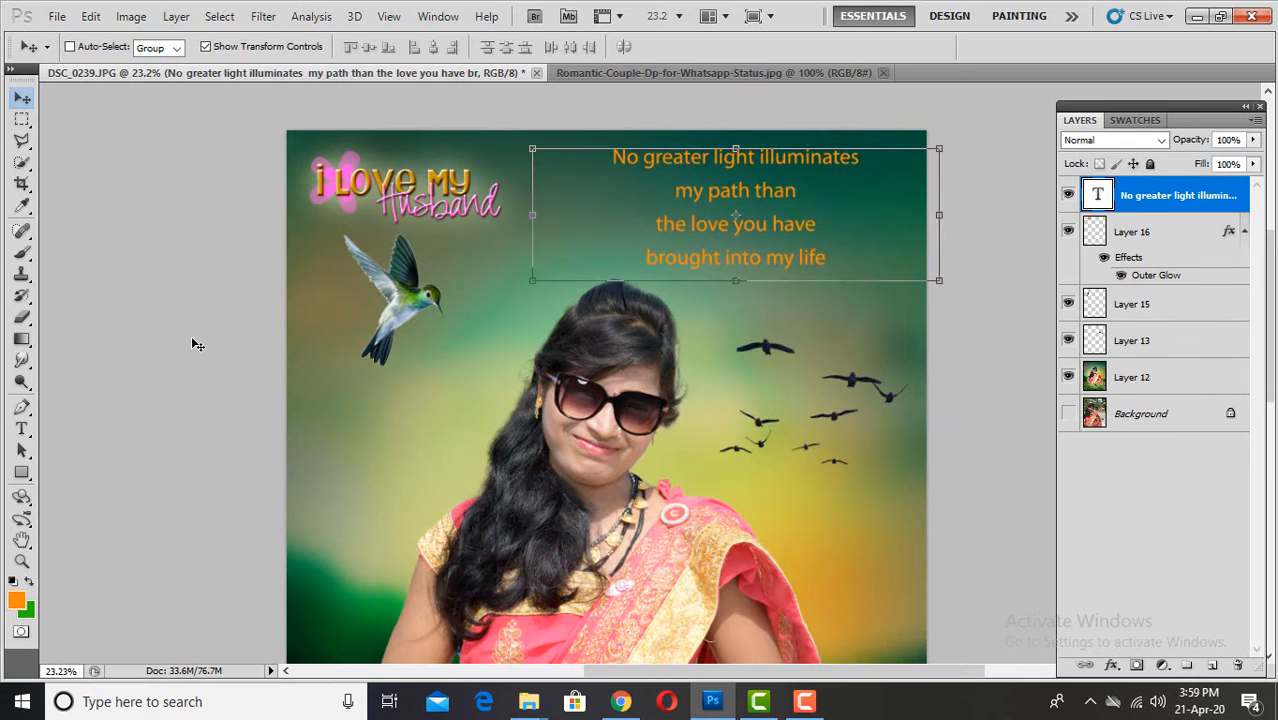
# Join the quote's four lines into two by removing line breaks, and widen the text box slightly.
pyautogui.press('t')
pyautogui.click(656, 218)
pyautogui.click(677, 191)
pyautogui.press('BackSpace')
pyautogui.click(646, 224)
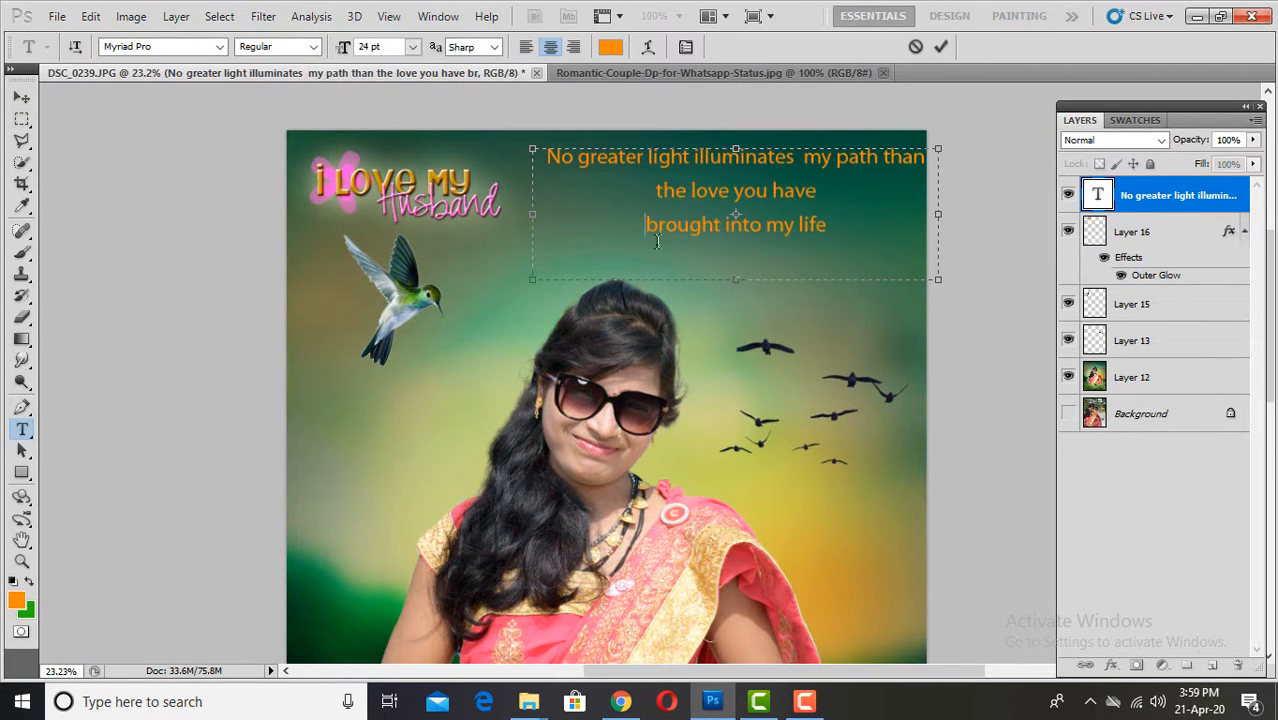
pyautogui.press('BackSpace')
pyautogui.moveTo(533, 280); pyautogui.dragTo(523, 280)
pyautogui.click(565, 245)
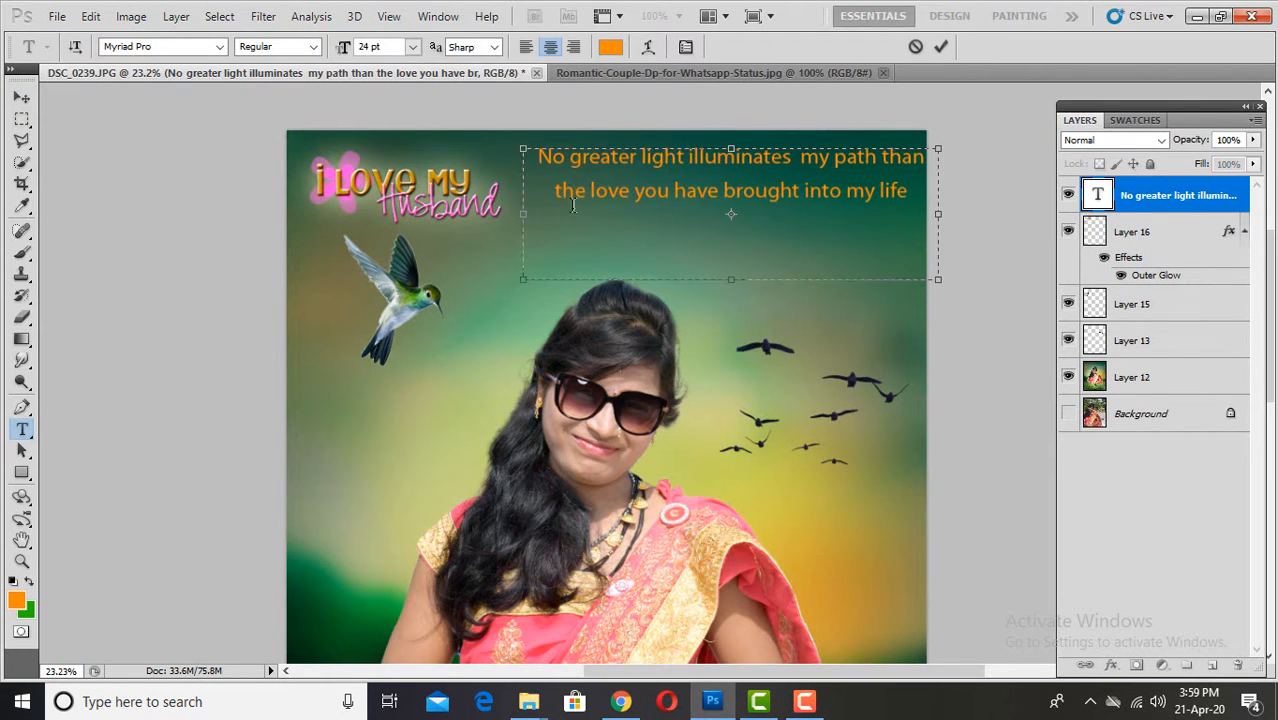
# Try the Palace Script MT and Rage Italic fonts on the whole quote.
pyautogui.hotkey('ctrl', 'a')
pyautogui.click(220, 47)
pyautogui.click(300, 252)
pyautogui.click(221, 48)
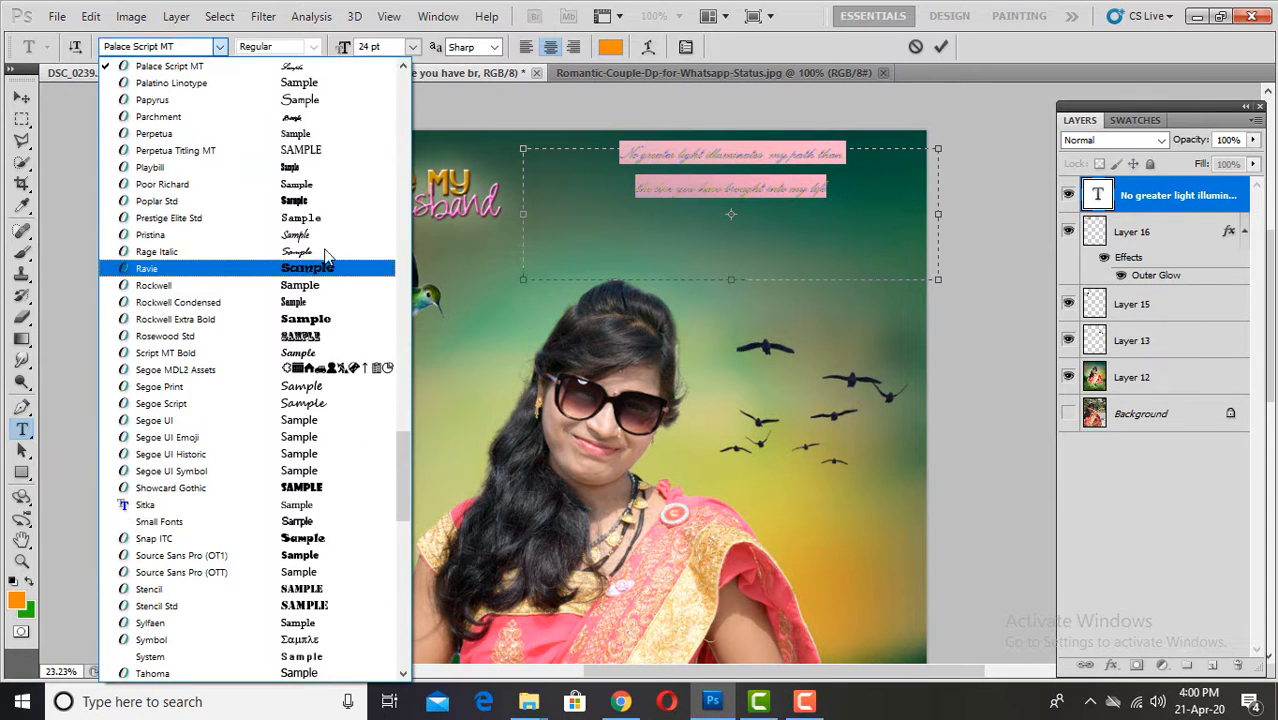
pyautogui.click(322, 235)
pyautogui.click(220, 48)
pyautogui.click(350, 218)
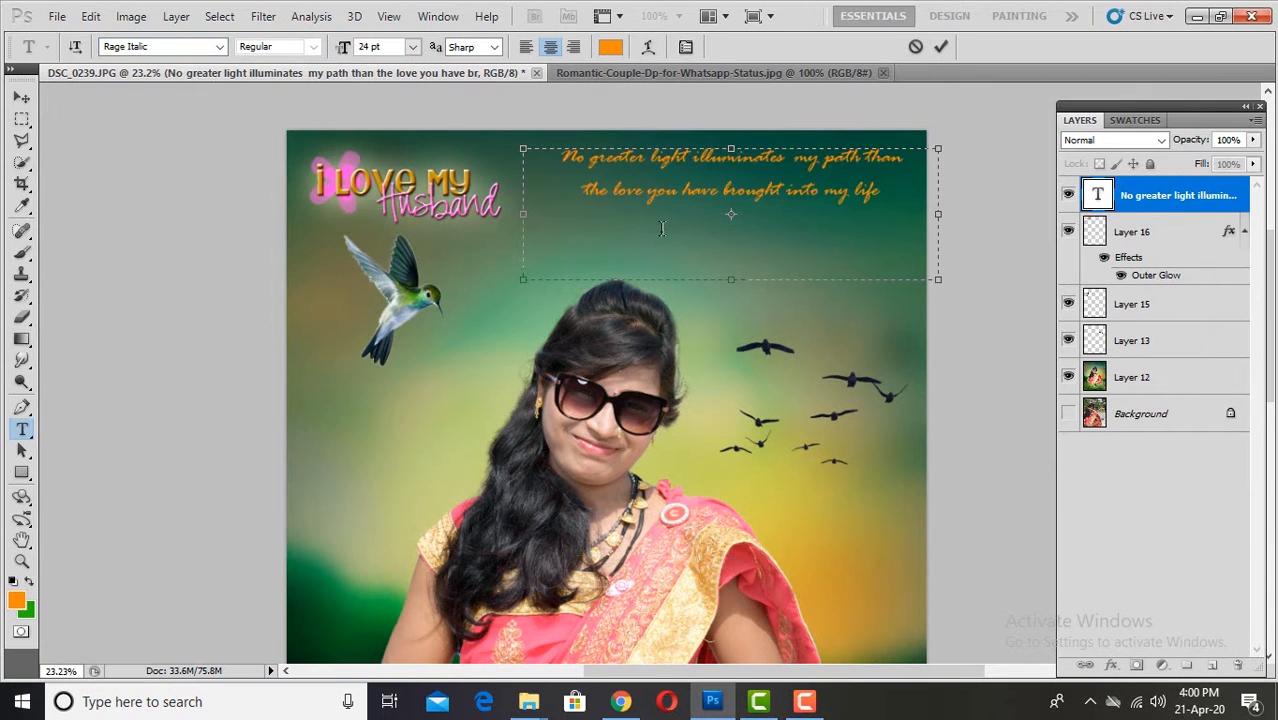
# Set the font of the entire quote to Script MT Bold.
pyautogui.click(220, 47)
pyautogui.click(300, 168)
pyautogui.hotkey('ctrl', 'a')
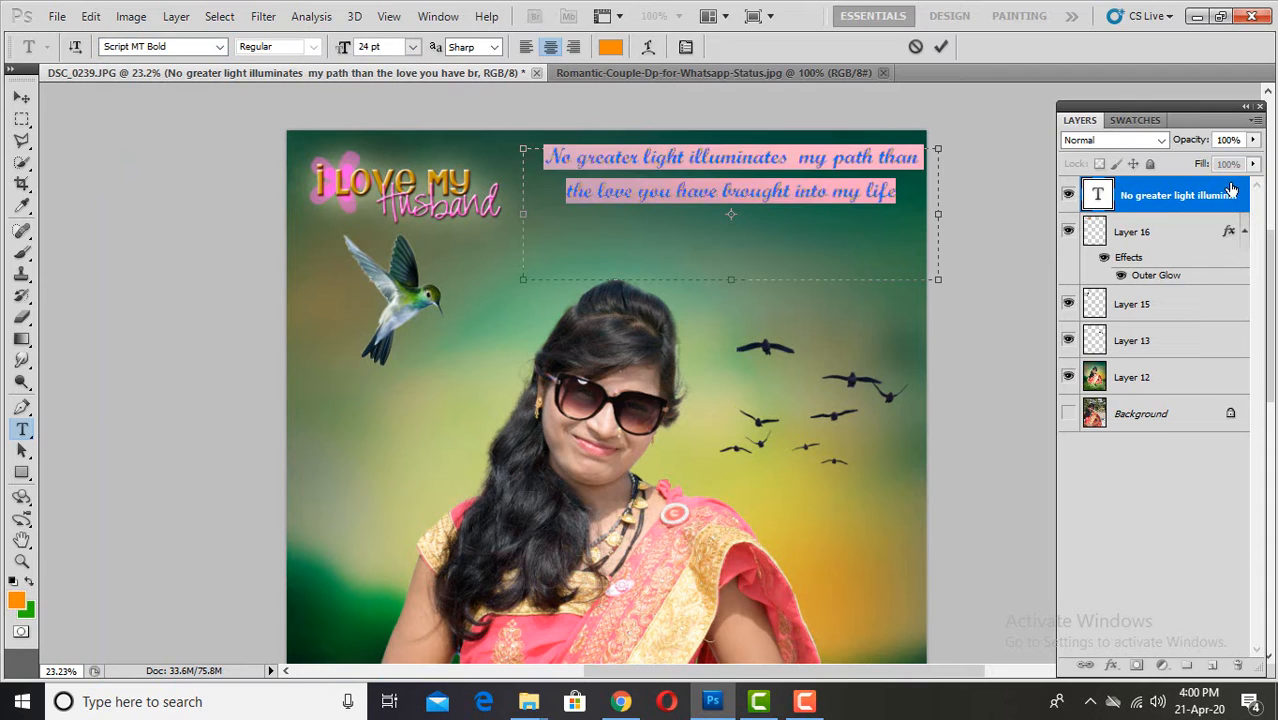
# Apply a white Color Overlay at 100% opacity to the quote and shift the text down closer to the lettering.
pyautogui.doubleClick(1231, 191)
pyautogui.click(768, 363)
pyautogui.click(1066, 184)
pyautogui.click(414, 166)
pyautogui.click(828, 180)
pyautogui.click(1066, 184)
pyautogui.click(399, 166)
pyautogui.click(828, 153)
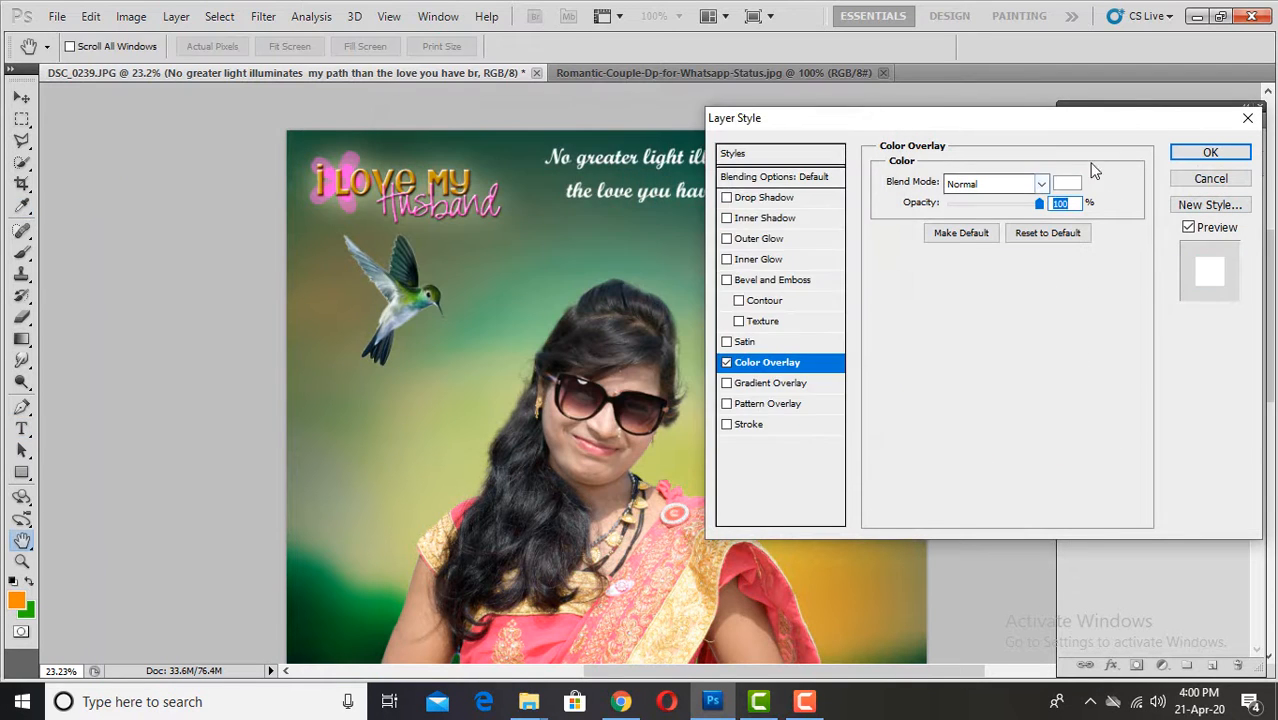
pyautogui.click(1210, 153)
pyautogui.click(22, 98)
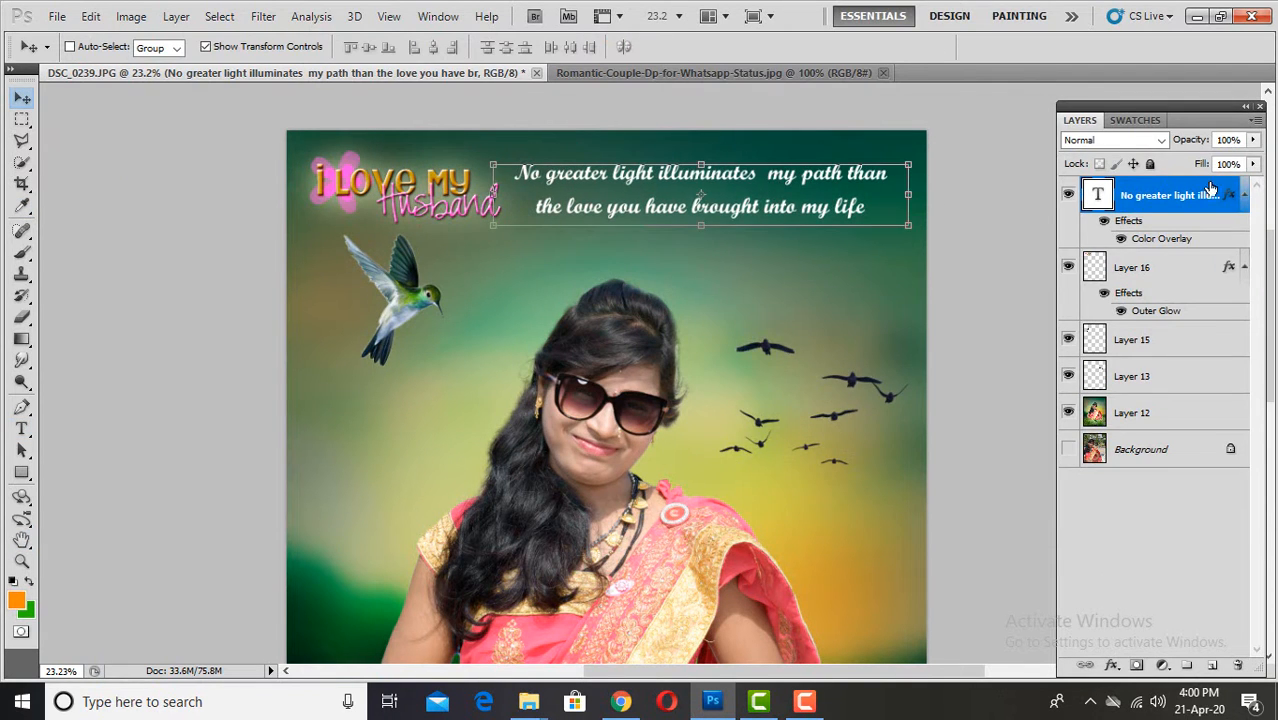
# Add a Drop Shadow with its default settings to the quote text.
pyautogui.doubleClick(1230, 192)
pyautogui.click(766, 198)
pyautogui.click(1210, 153)
# Hide the transform controls and merge the quote text with all layers down to the woman's composite, excluding the Background.
pyautogui.click(206, 47)
pyautogui.scroll(-6, 762, 266)
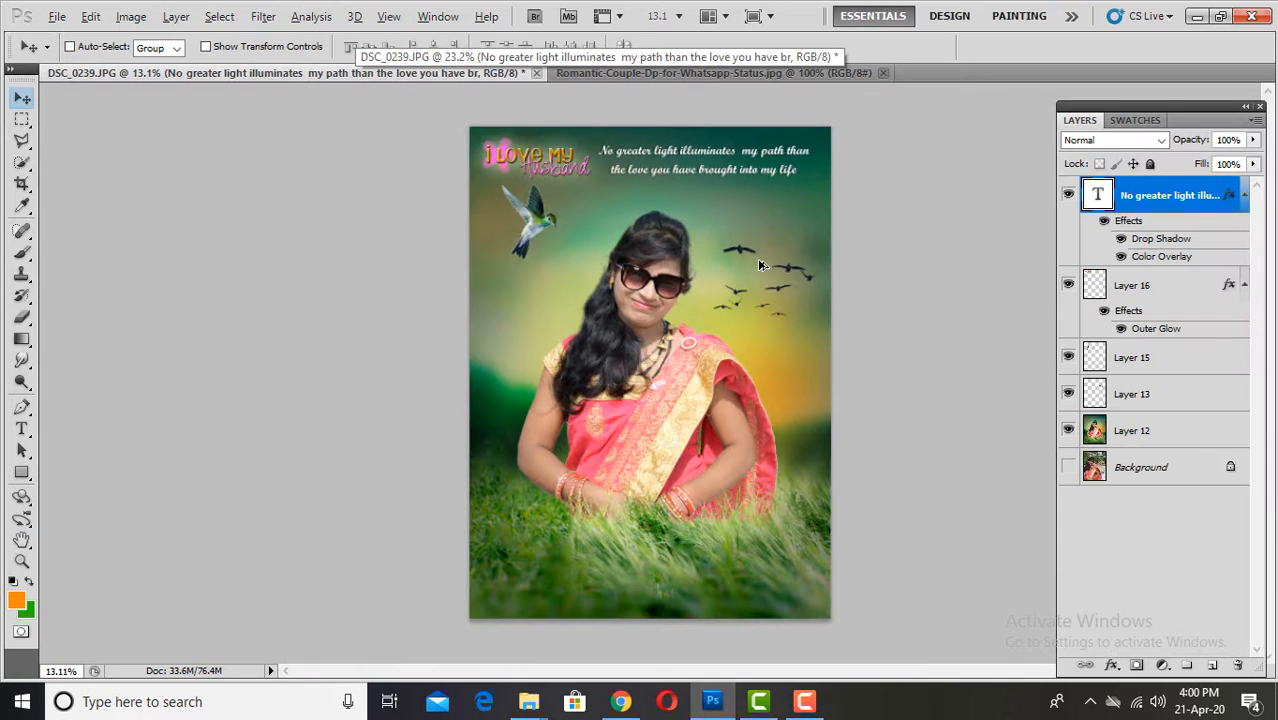
pyautogui.keyDown('shift'); pyautogui.click(1102, 432); pyautogui.keyUp('shift')
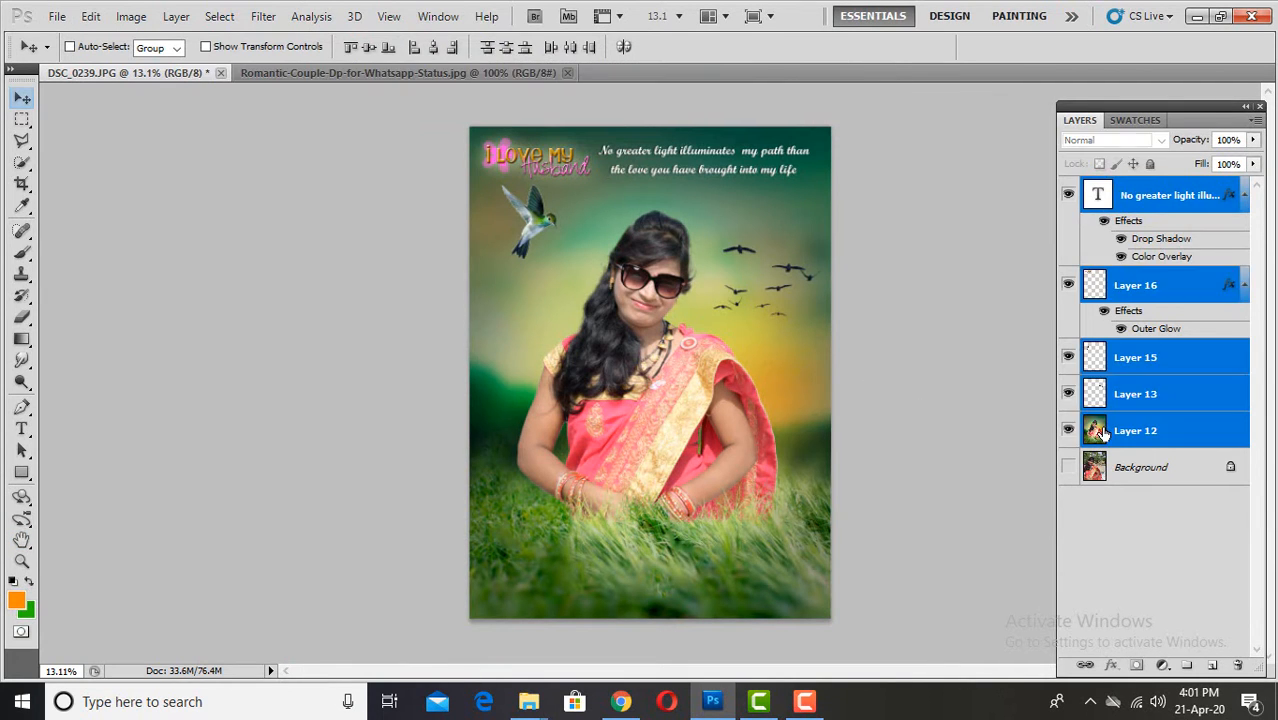
pyautogui.hotkey('ctrl', 'e')
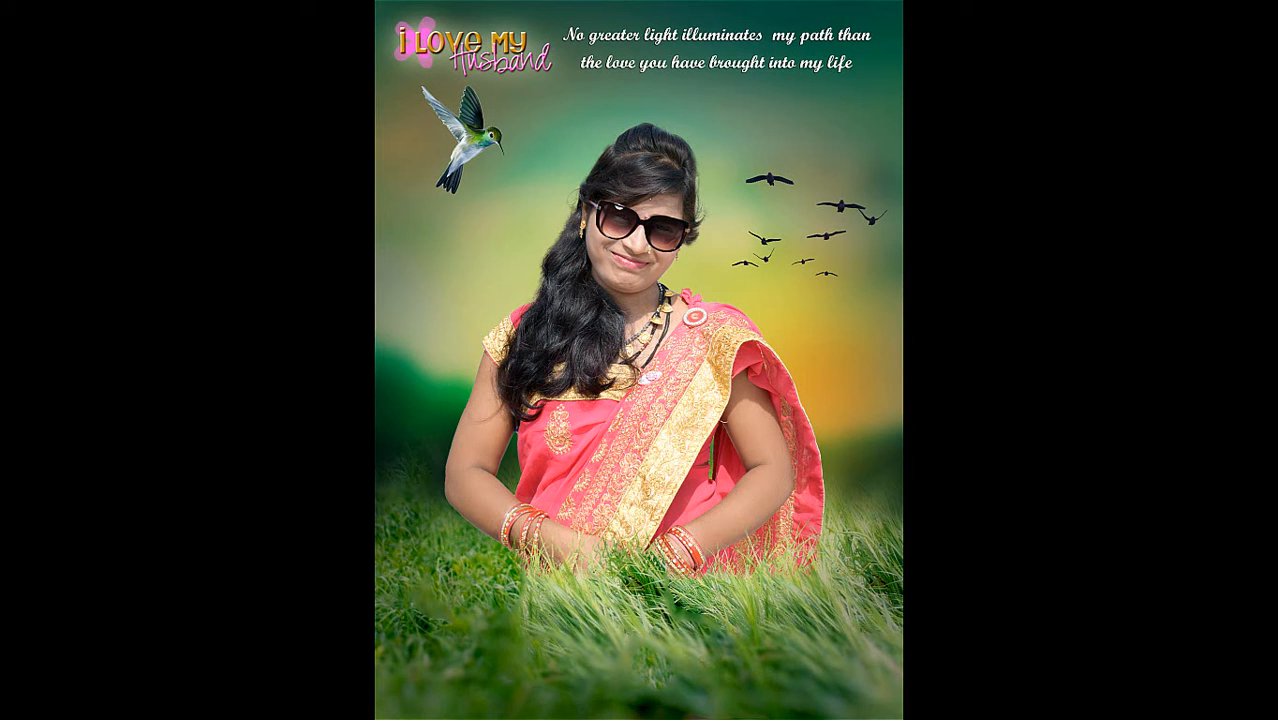